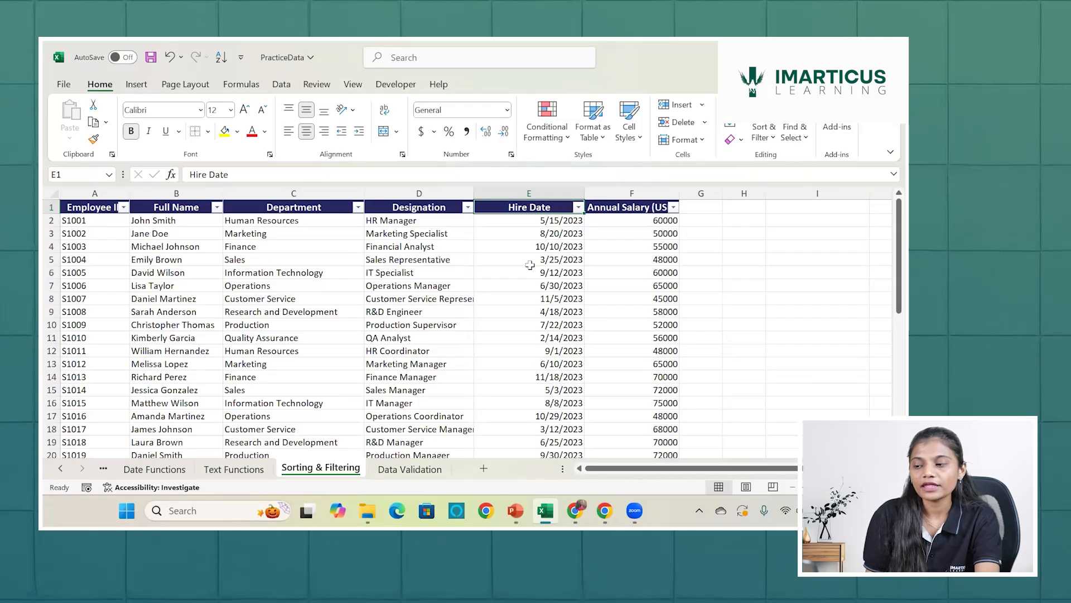
# - Filter the Annual Salary (USD) column to show only rows where the salary is less than 60000
pyautogui.click(670, 207)
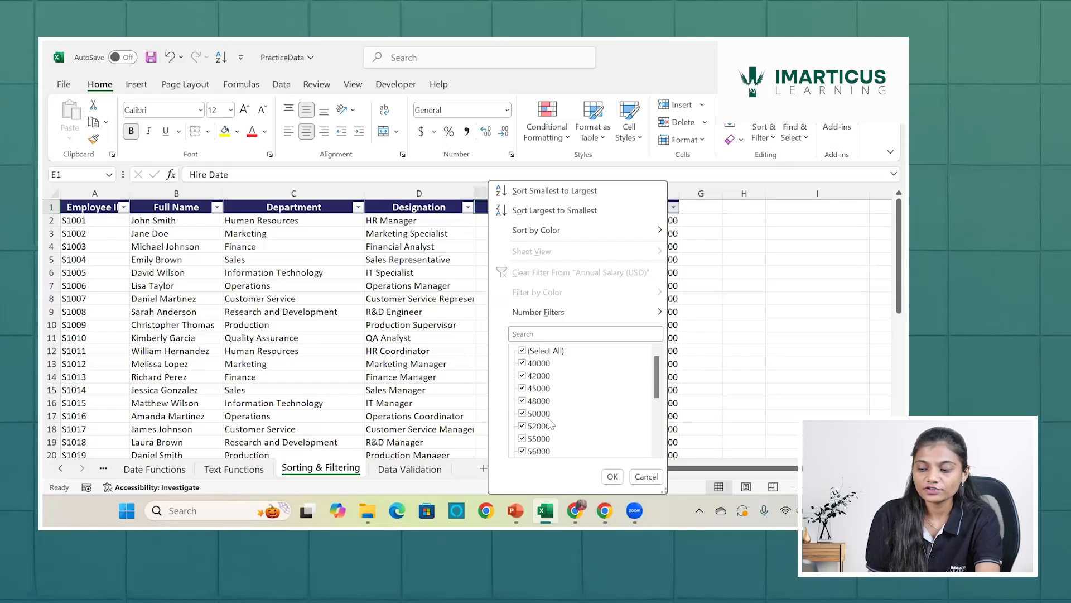
pyautogui.scroll(-2, 550, 424)
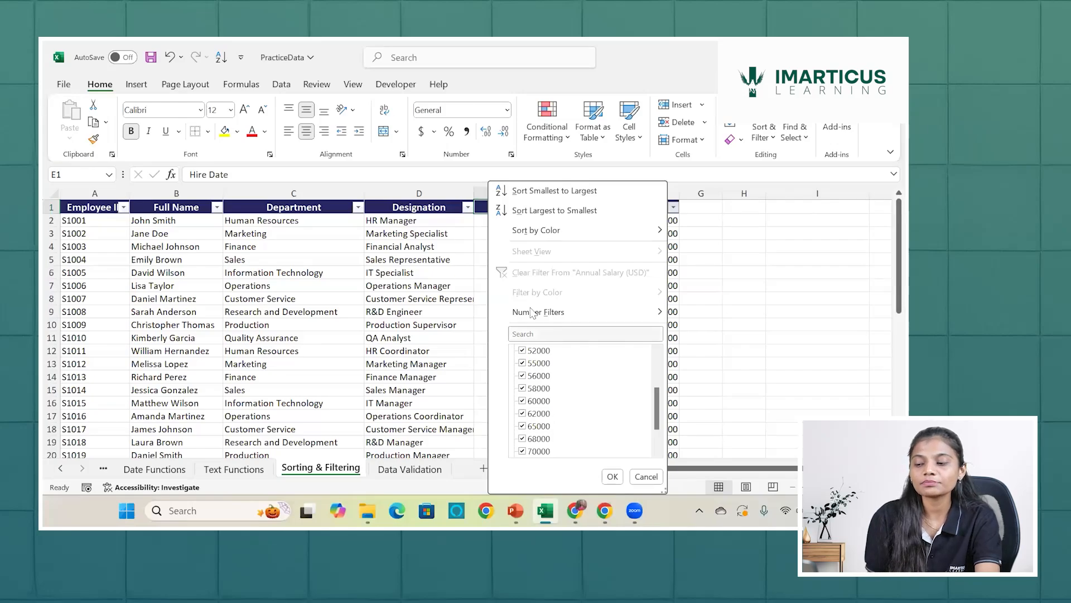
pyautogui.moveTo(532, 314)
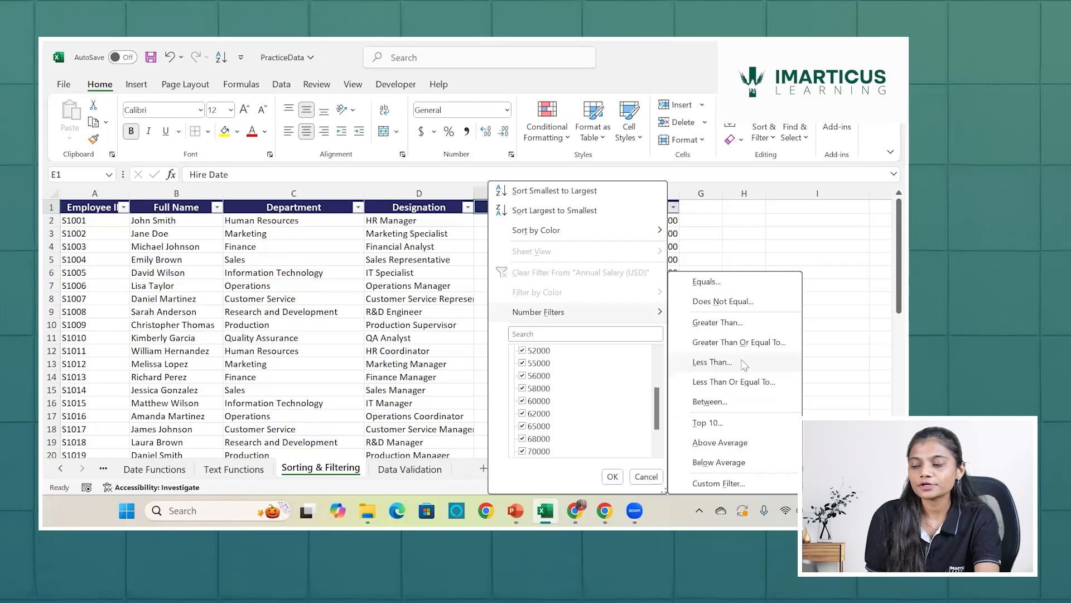
pyautogui.click(712, 362)
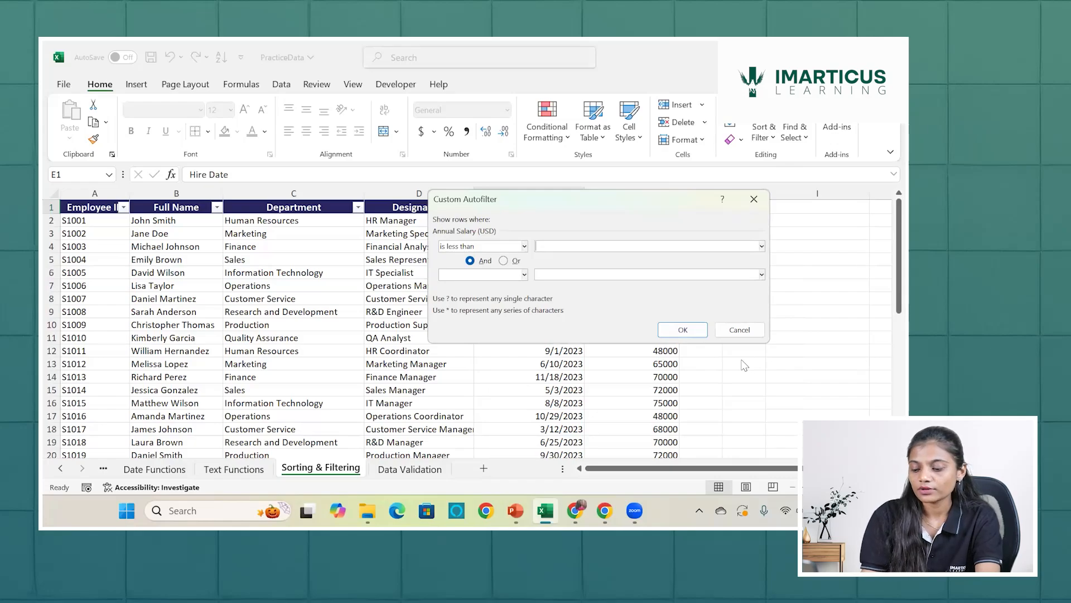
pyautogui.write('6000')
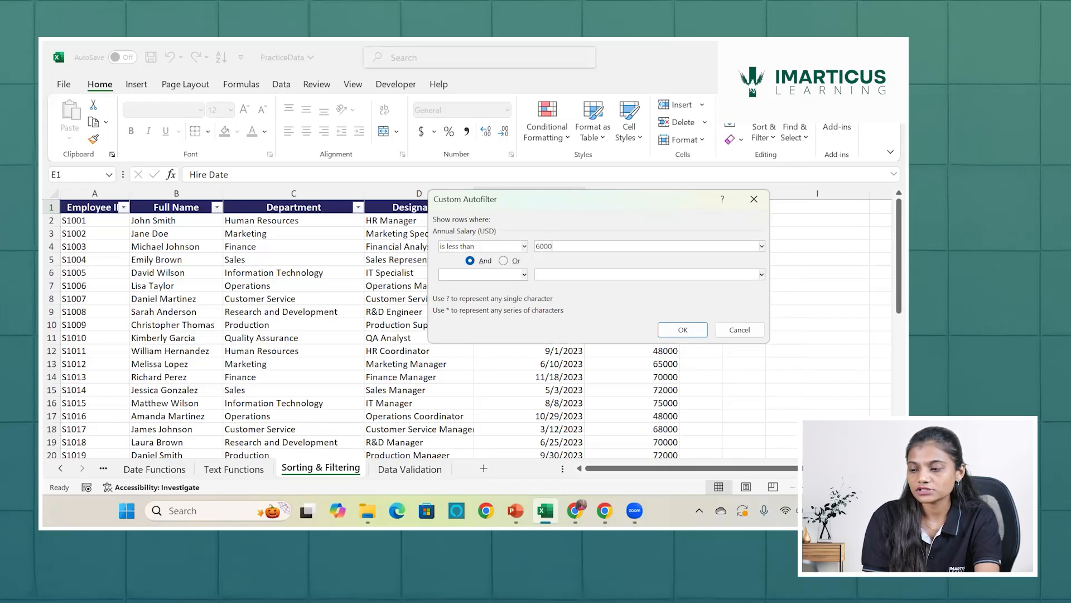
pyautogui.write('0')
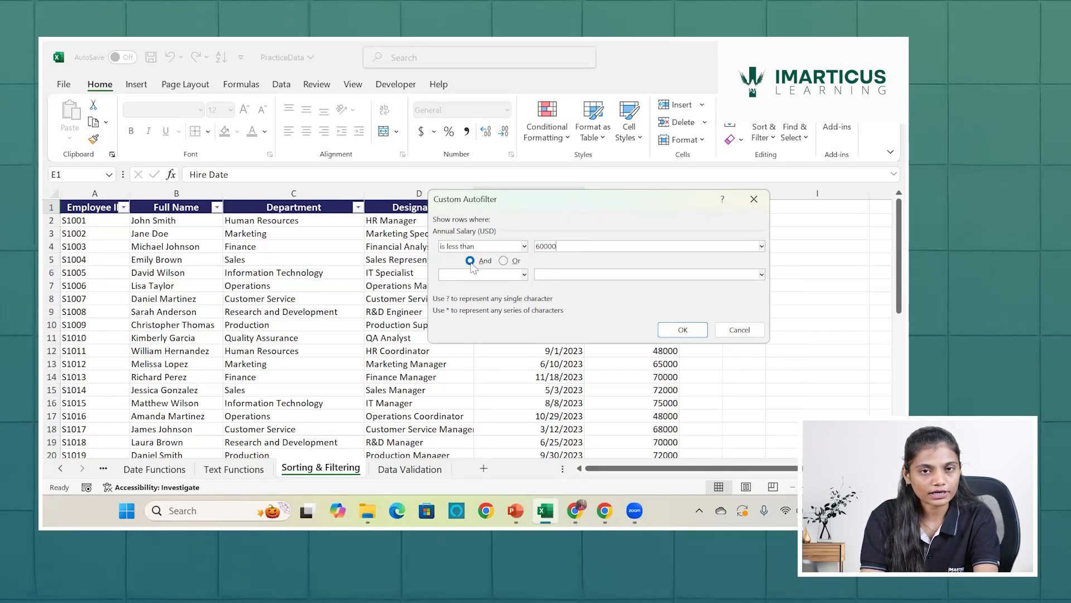
pyautogui.click(524, 246)
pyautogui.scroll(-2, 494, 320)
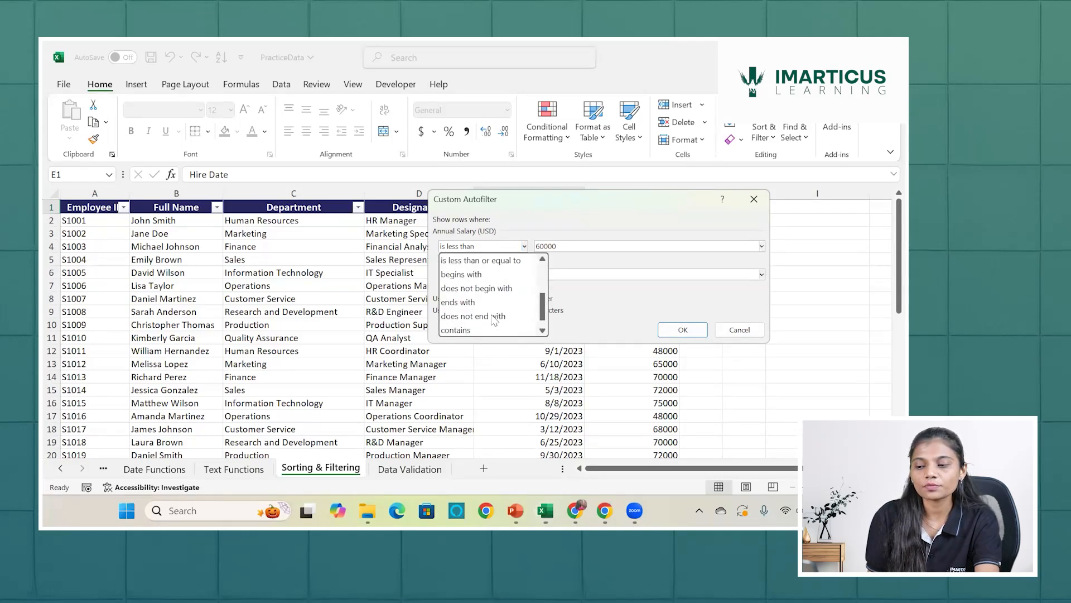
pyautogui.scroll(-1, 494, 319)
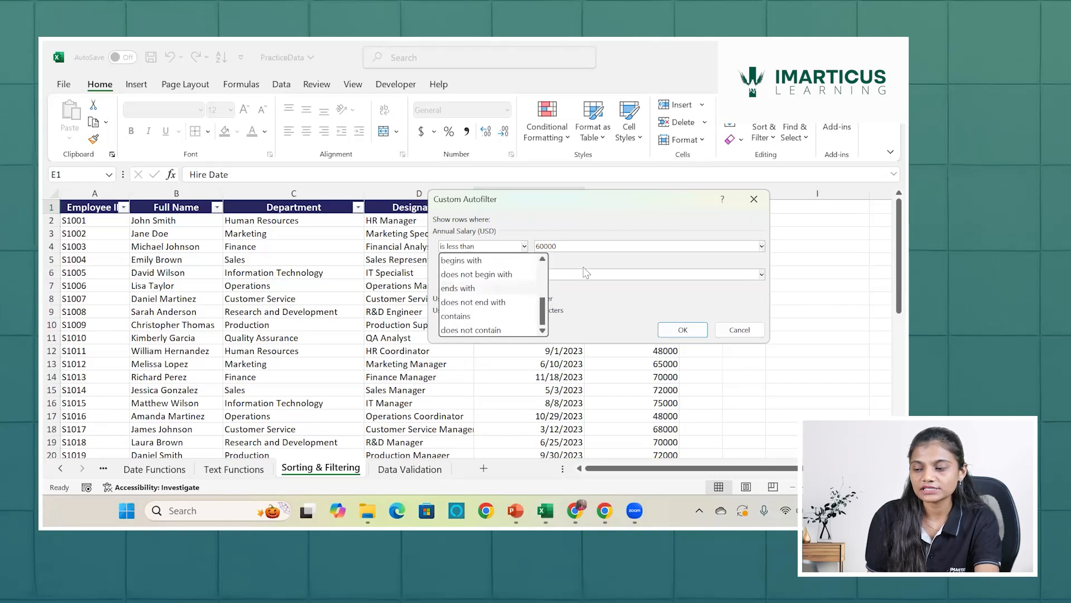
pyautogui.click(604, 255)
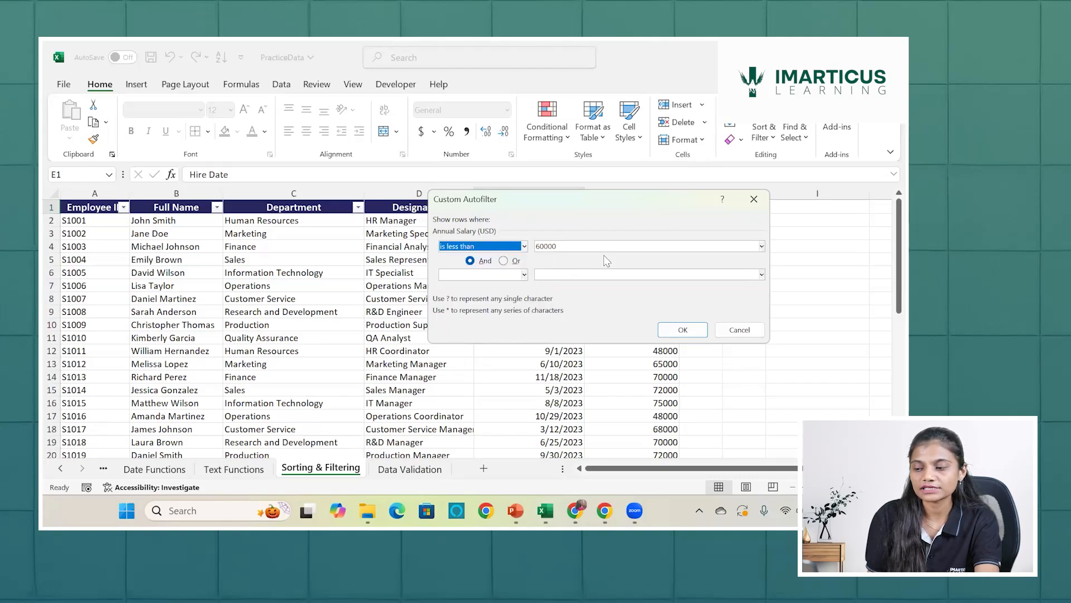
pyautogui.click(689, 329)
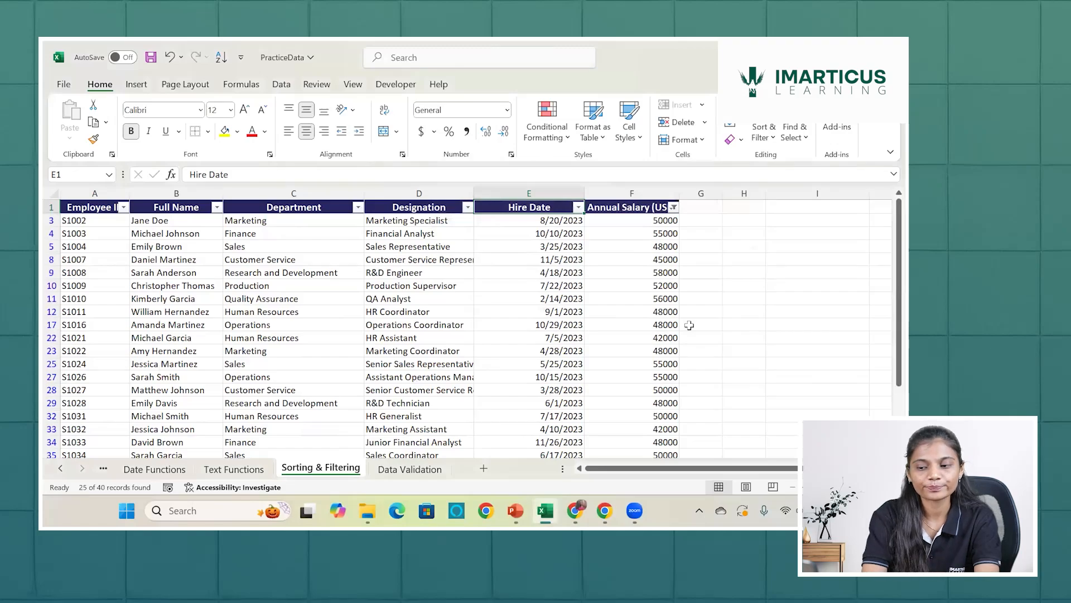
# - Review the rows with filtered salaries and clear the filter from the Annual Salary (USD) column
pyautogui.scroll(-5, 634, 342)
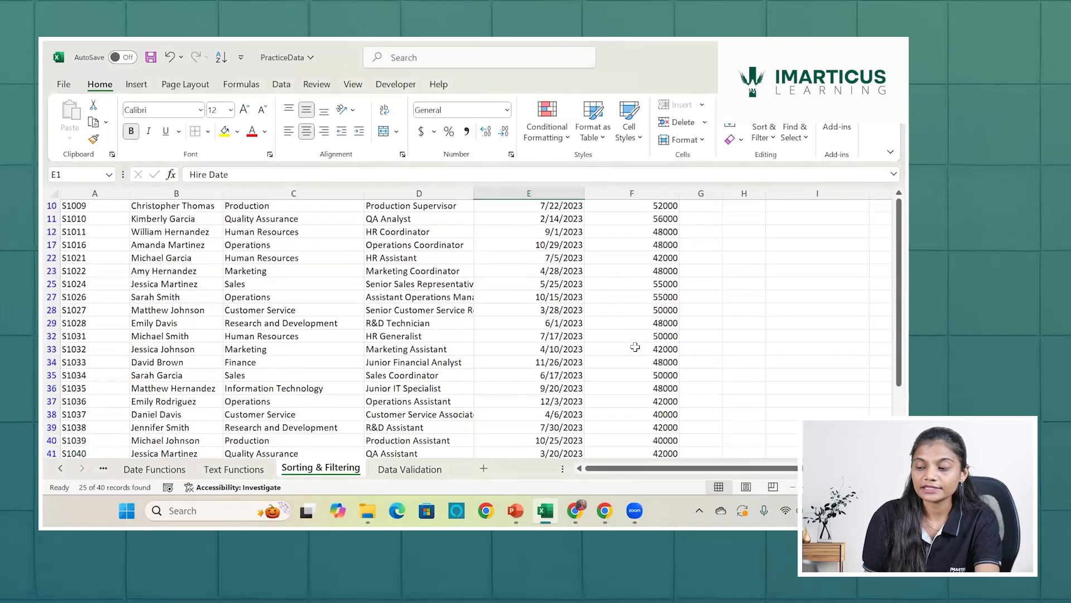
pyautogui.scroll(3, 635, 346)
pyautogui.scroll(3, 635, 346)
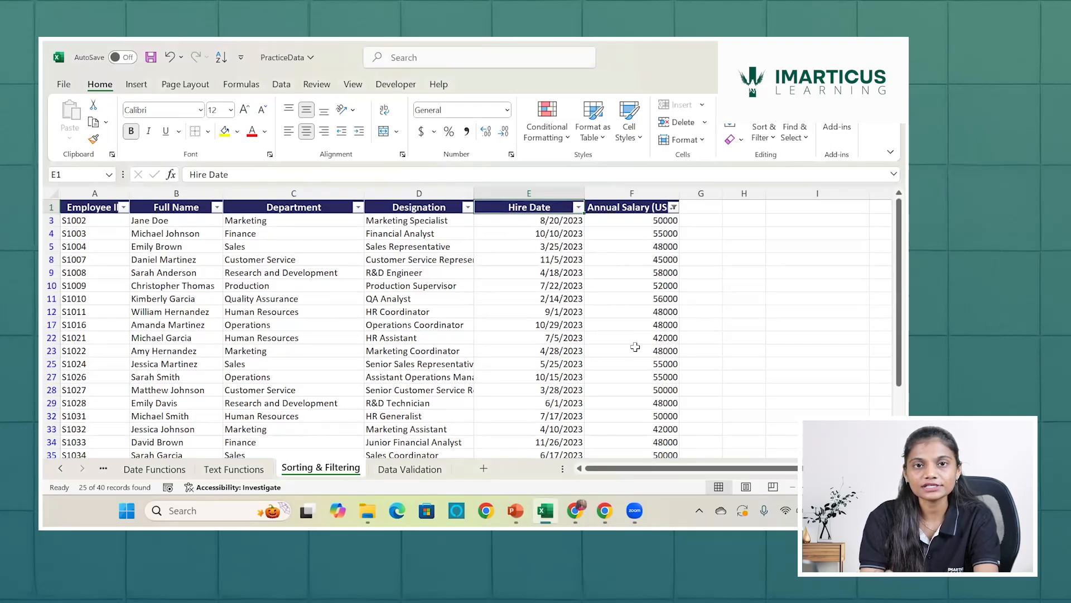
pyautogui.scroll(-1, 635, 347)
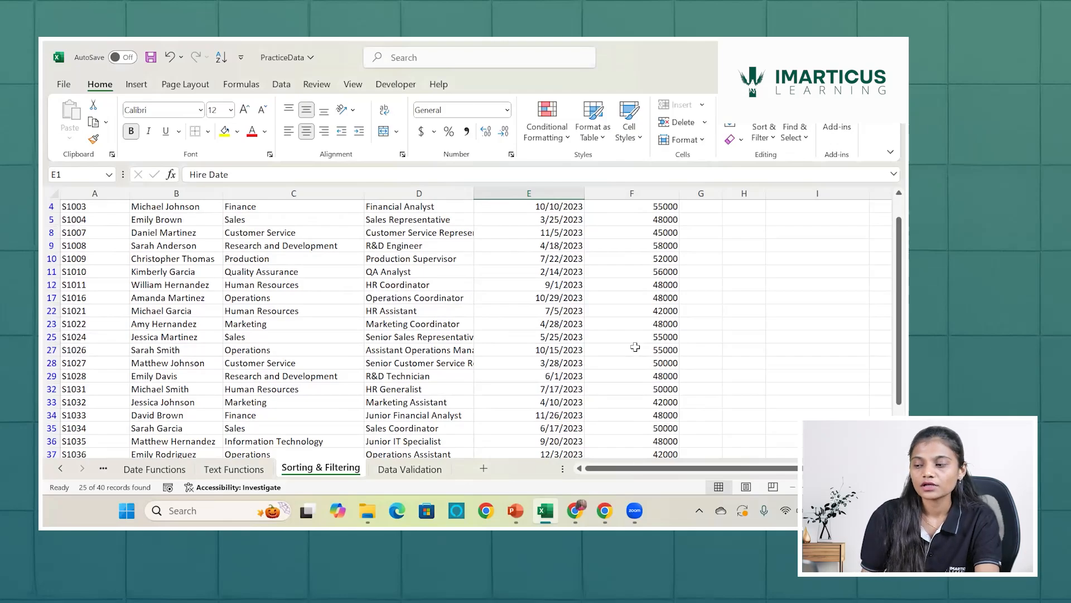
pyautogui.scroll(1, 635, 347)
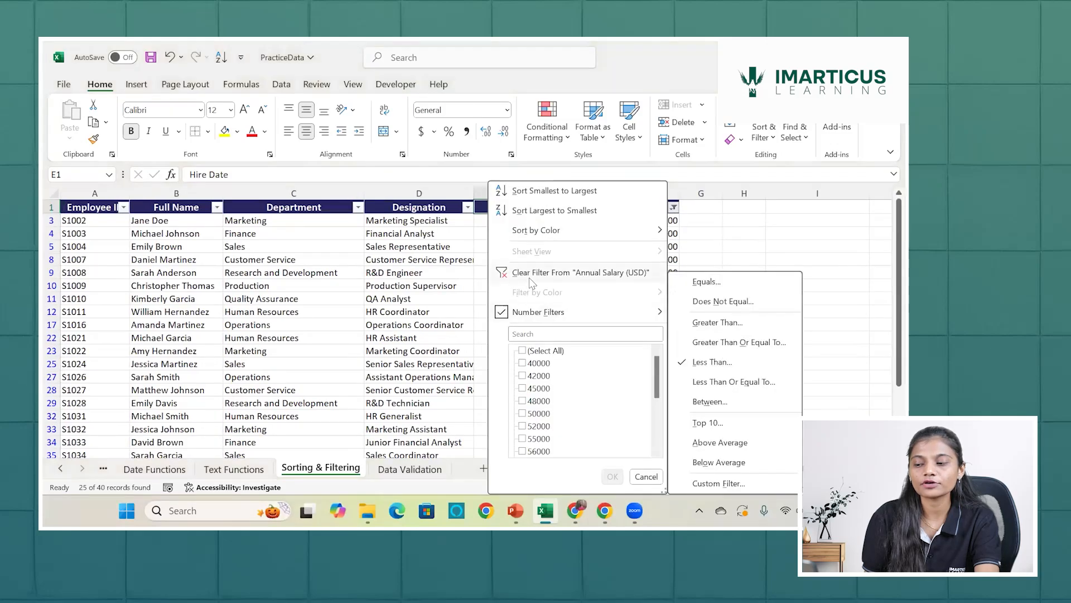
pyautogui.click(529, 277)
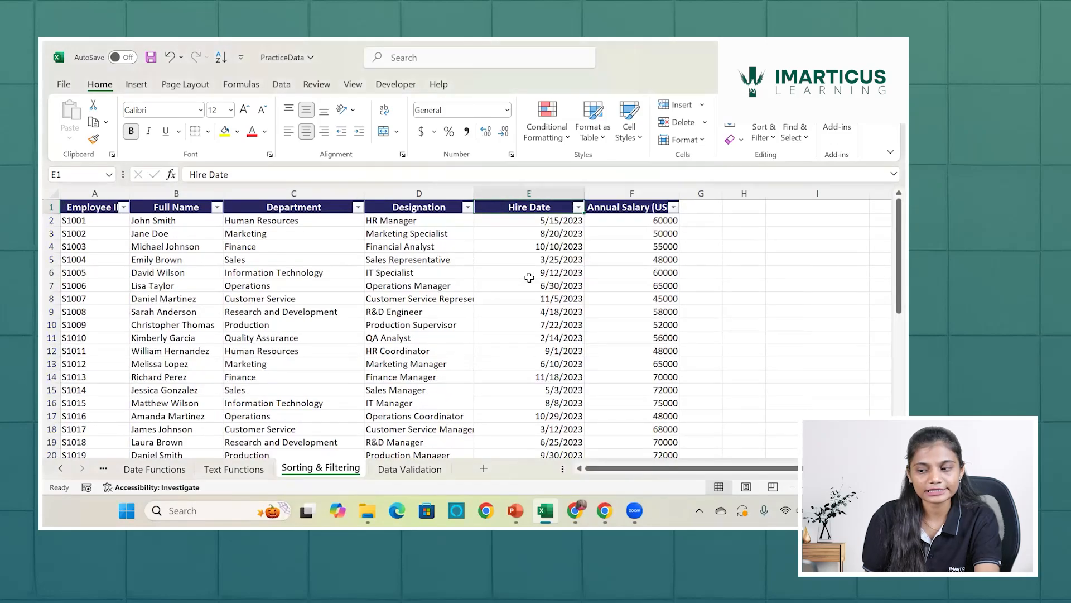
# - Select all values in the Annual Salary (USD) column from F2 down to F41 to check their average
pyautogui.click(675, 208)
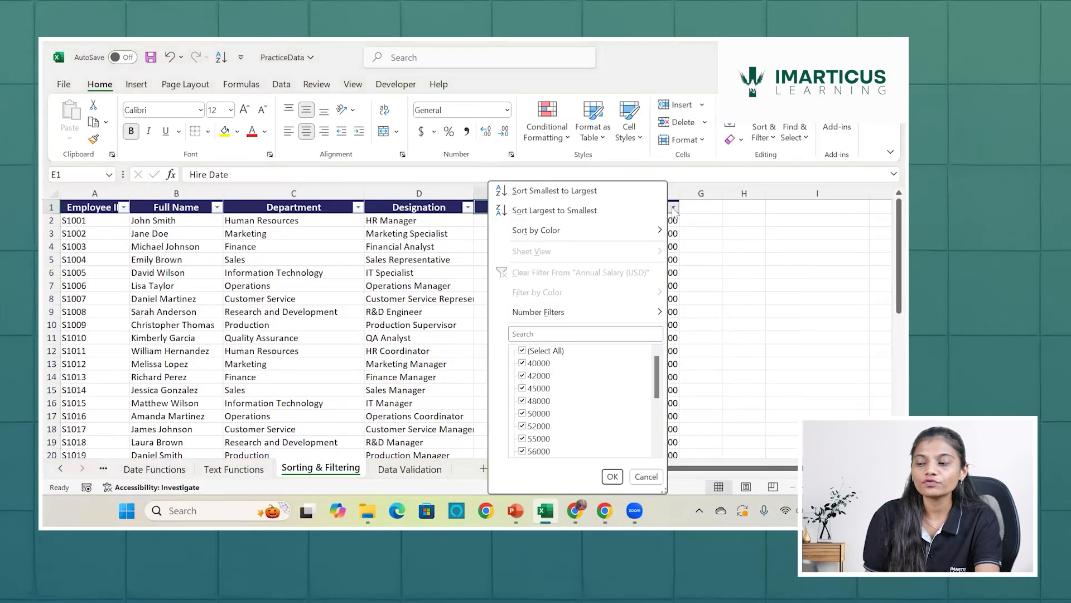
pyautogui.click(705, 221)
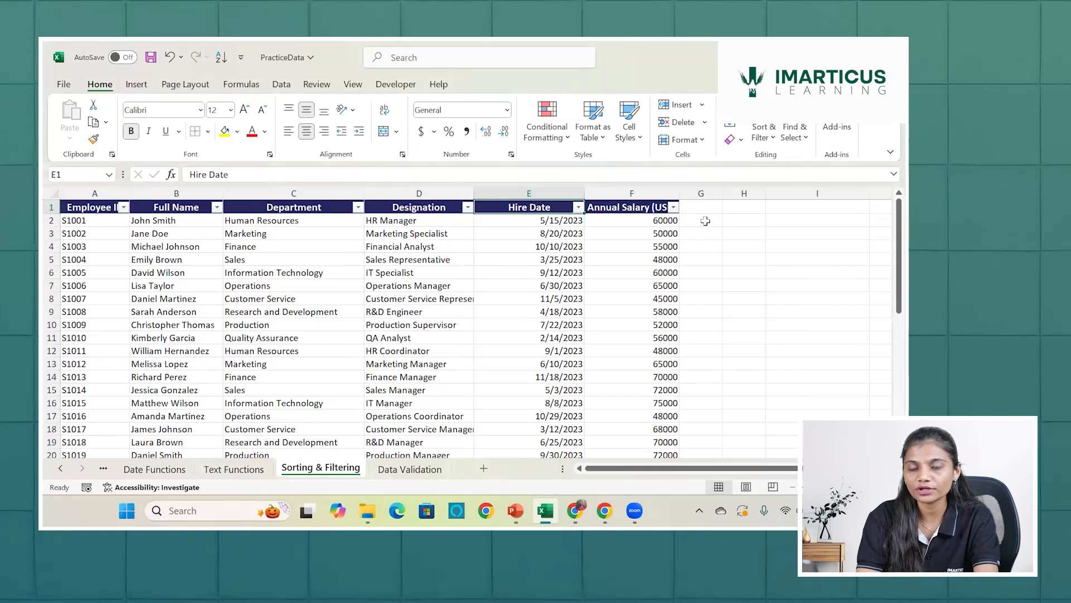
pyautogui.click(660, 221)
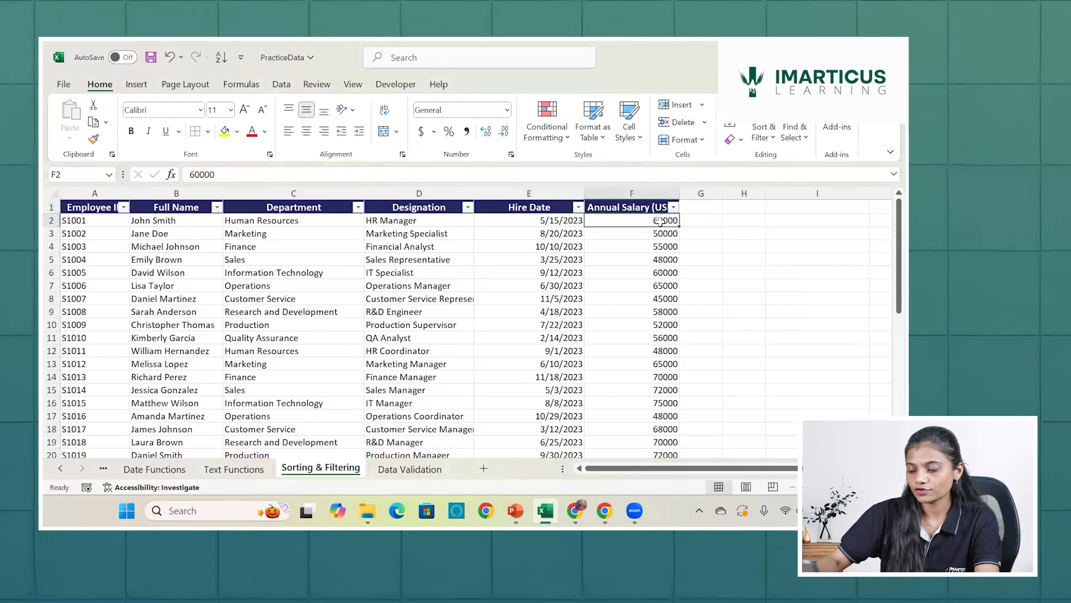
pyautogui.hotkey('ctrl', 'shift', 'Down')
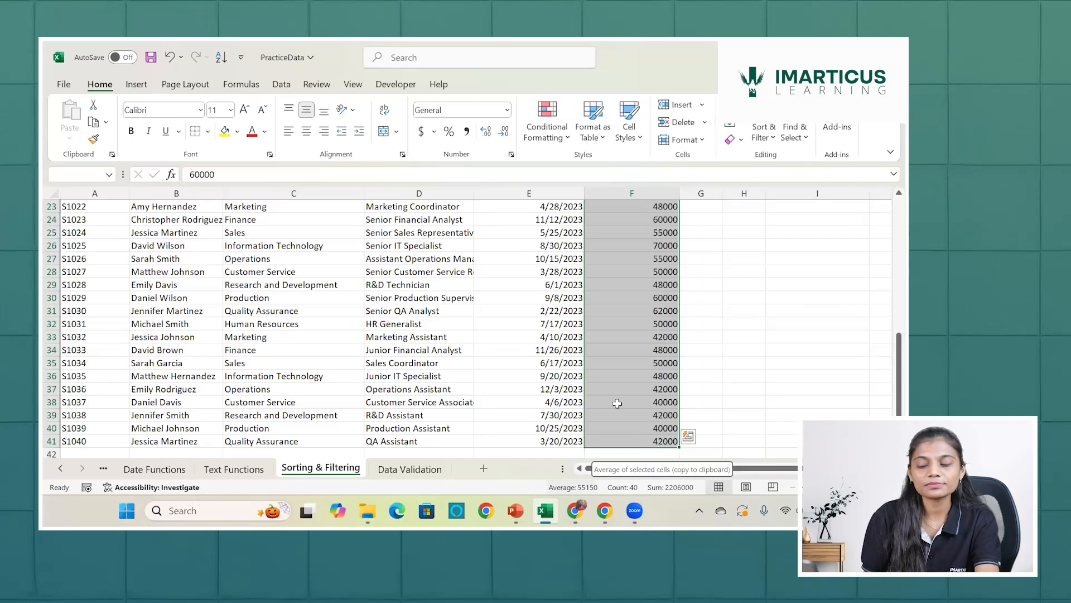
pyautogui.scroll(3, 612, 365)
pyautogui.scroll(4, 613, 365)
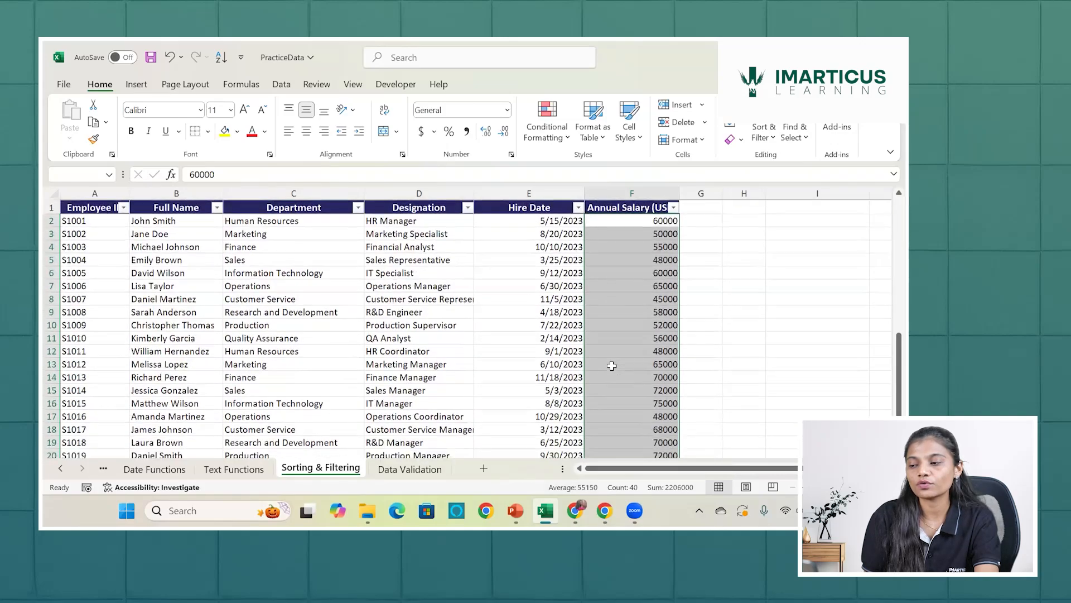
# - Filter the Annual Salary (USD) column to show only above-average salaries
pyautogui.click(673, 207)
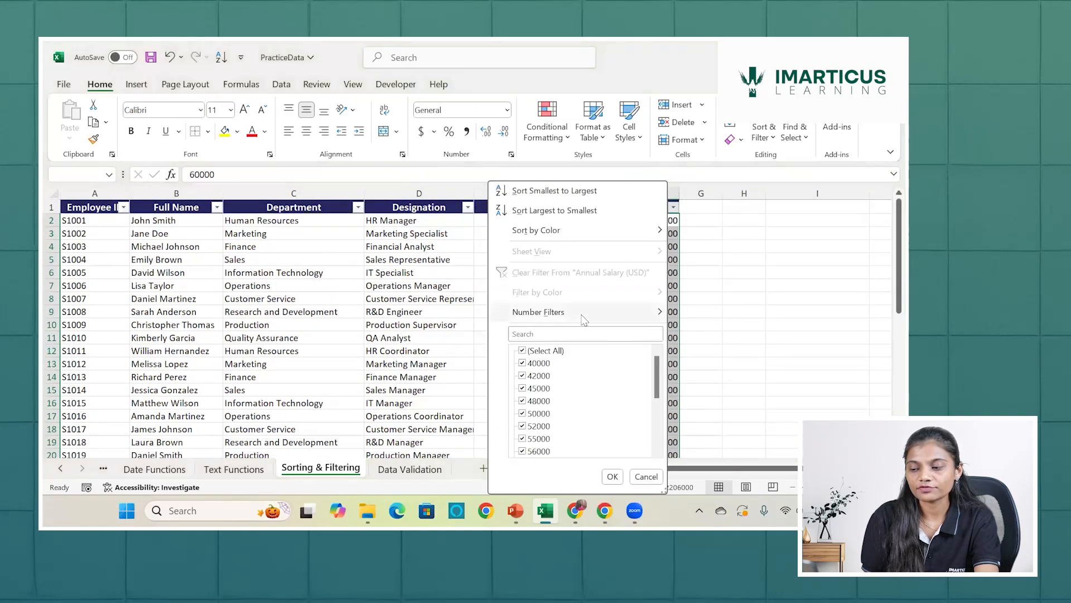
pyautogui.moveTo(584, 320)
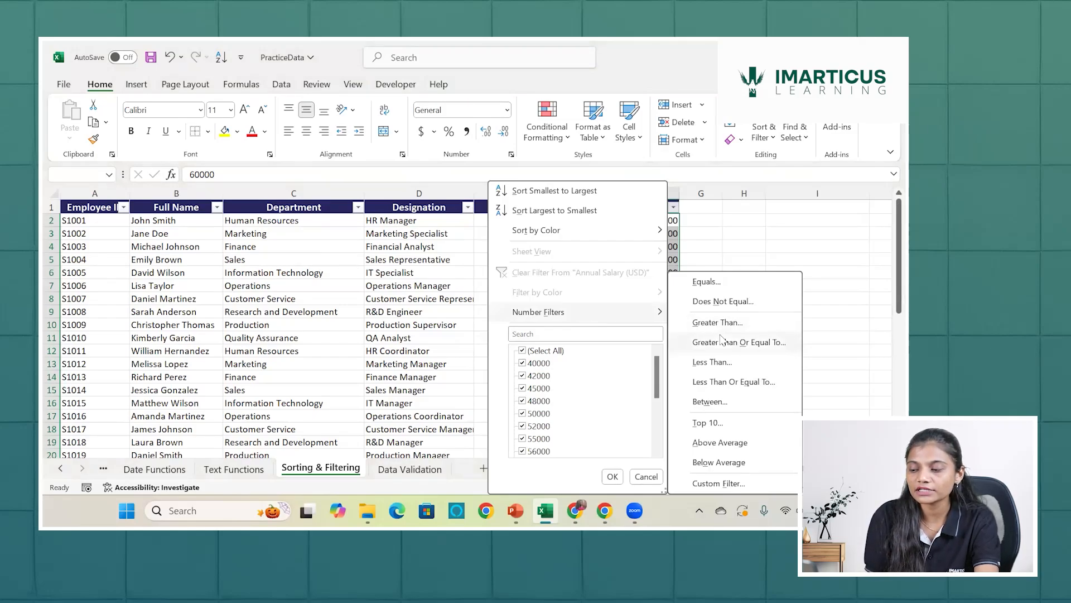
pyautogui.click(721, 443)
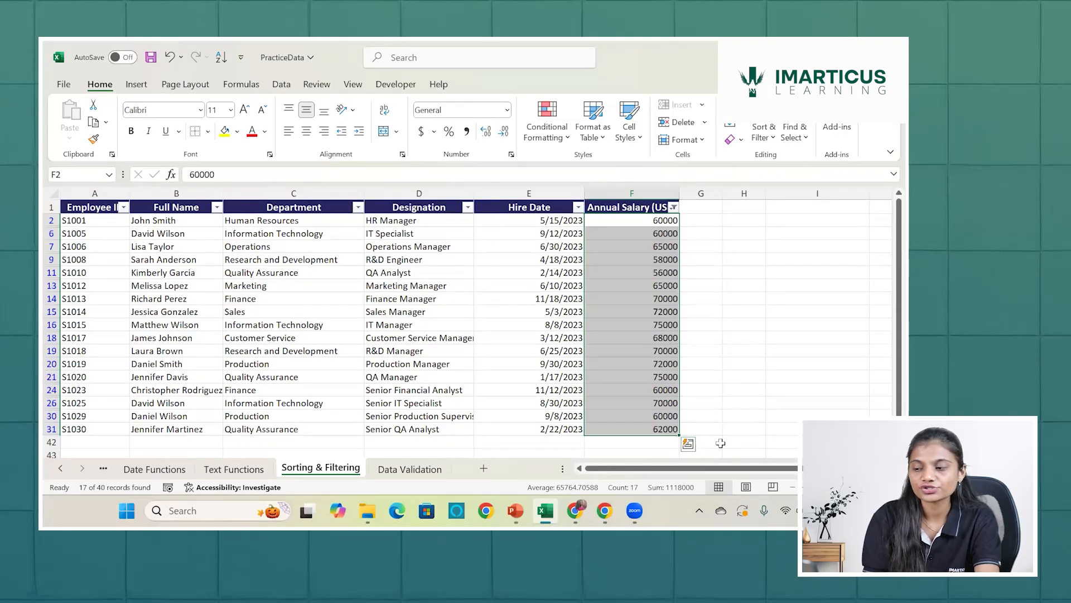
# - Switch the Annual Salary (USD) filter to below-average salaries, review the rows, and clear the filter
pyautogui.click(674, 208)
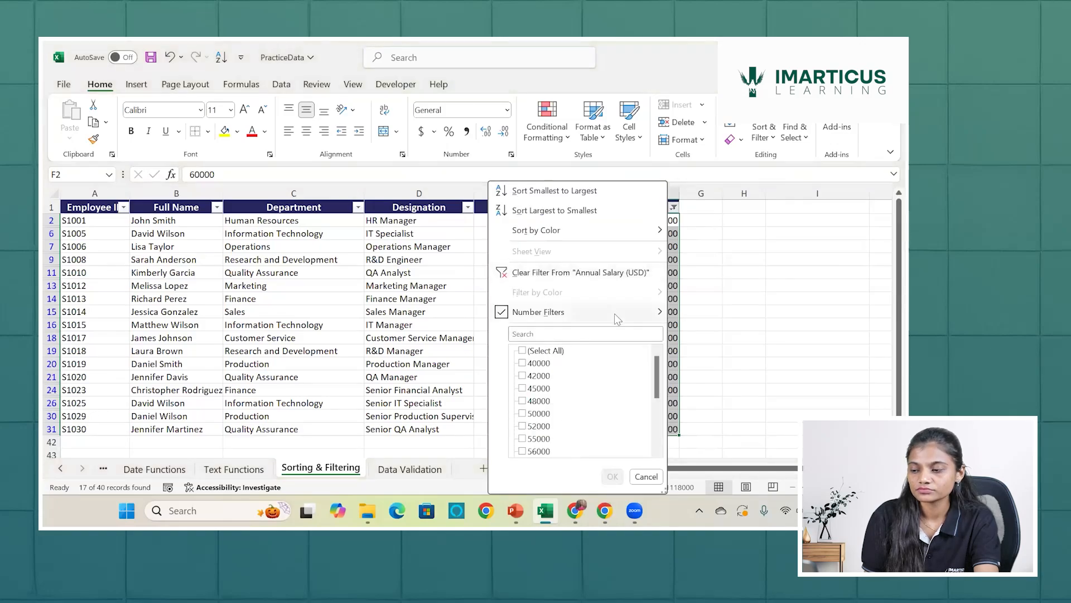
pyautogui.moveTo(615, 313)
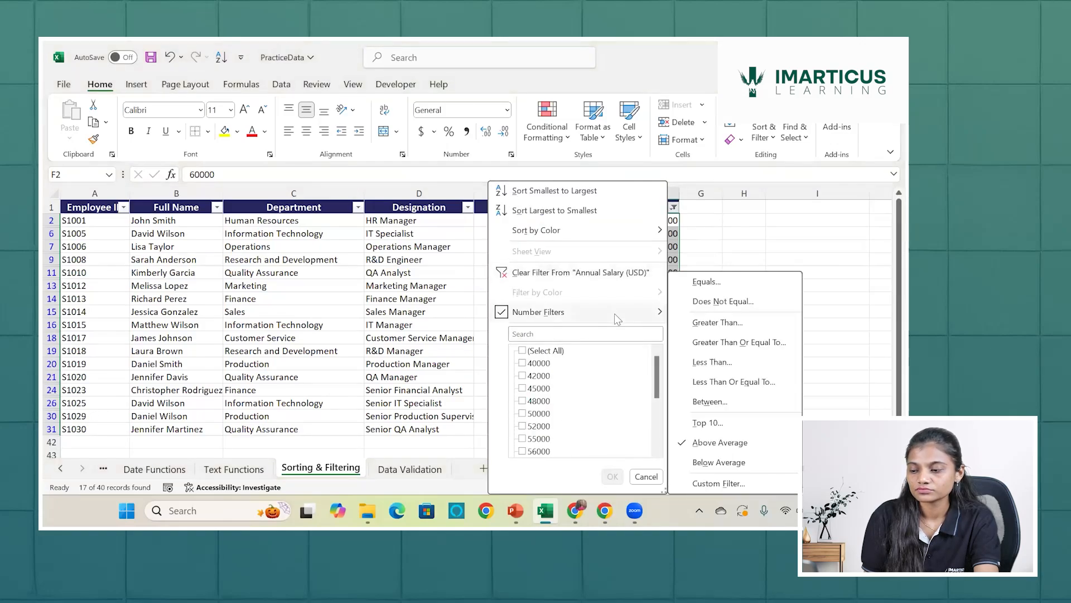
pyautogui.click(708, 463)
pyautogui.scroll(-3, 708, 463)
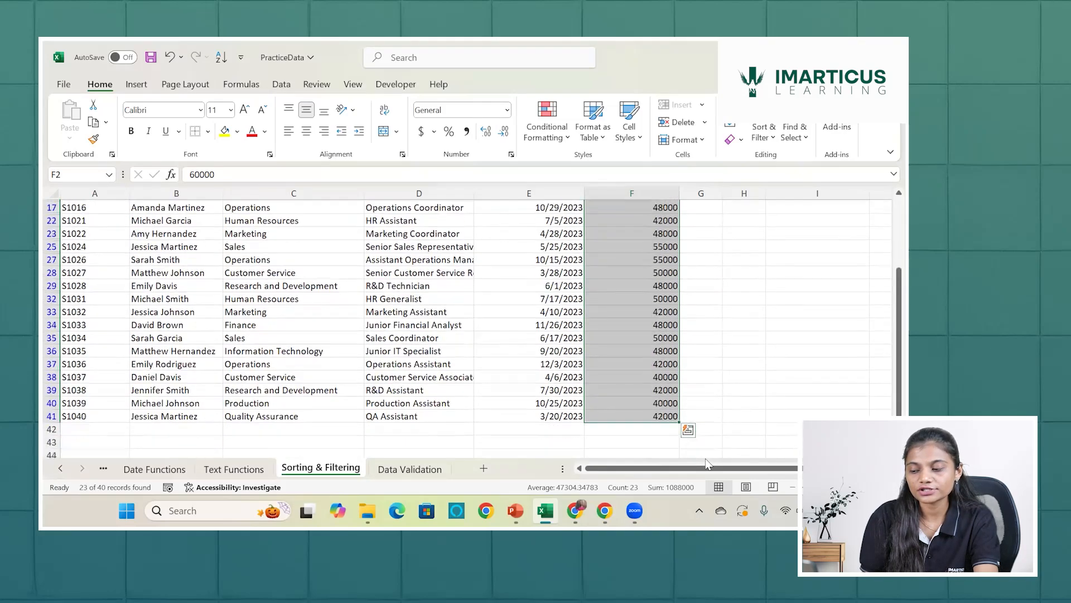
pyautogui.scroll(3, 660, 349)
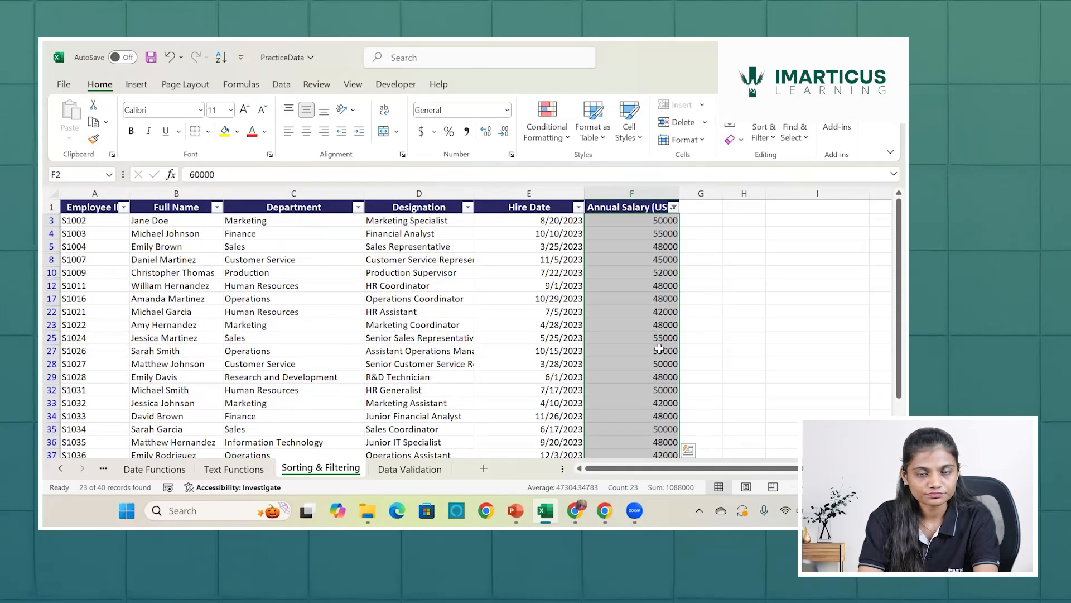
pyautogui.click(669, 208)
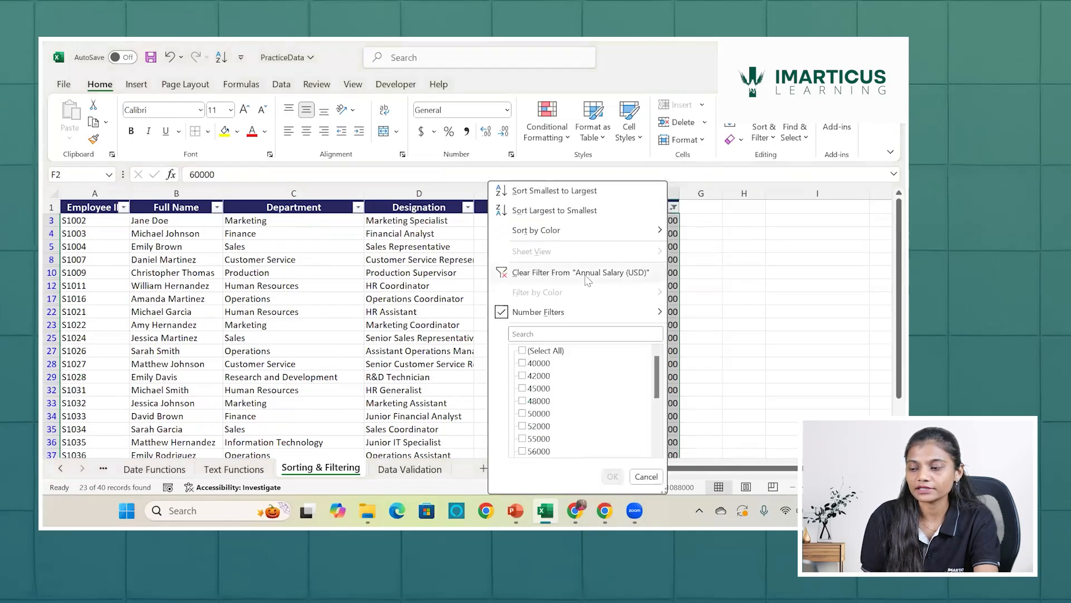
pyautogui.click(554, 274)
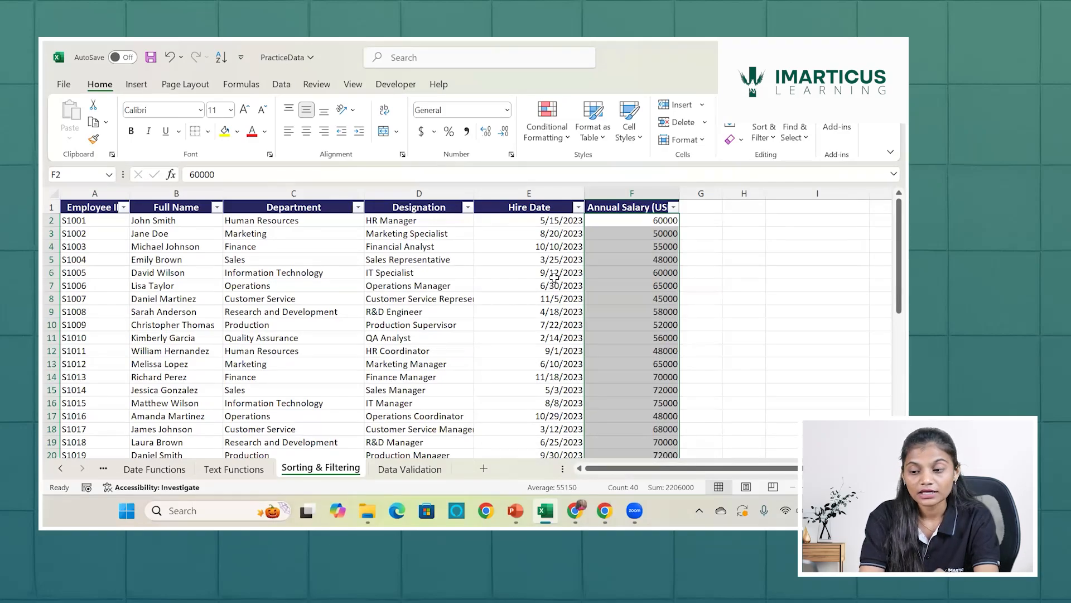
# - Filter the Department column to entries that begin with H, and undo that filter
pyautogui.click(358, 207)
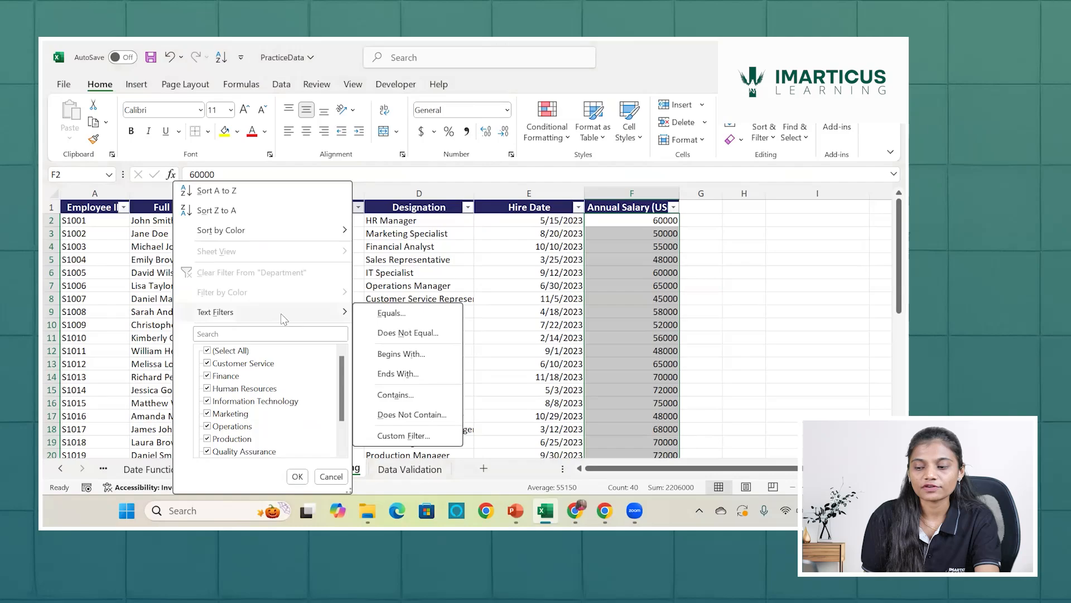
pyautogui.moveTo(282, 316)
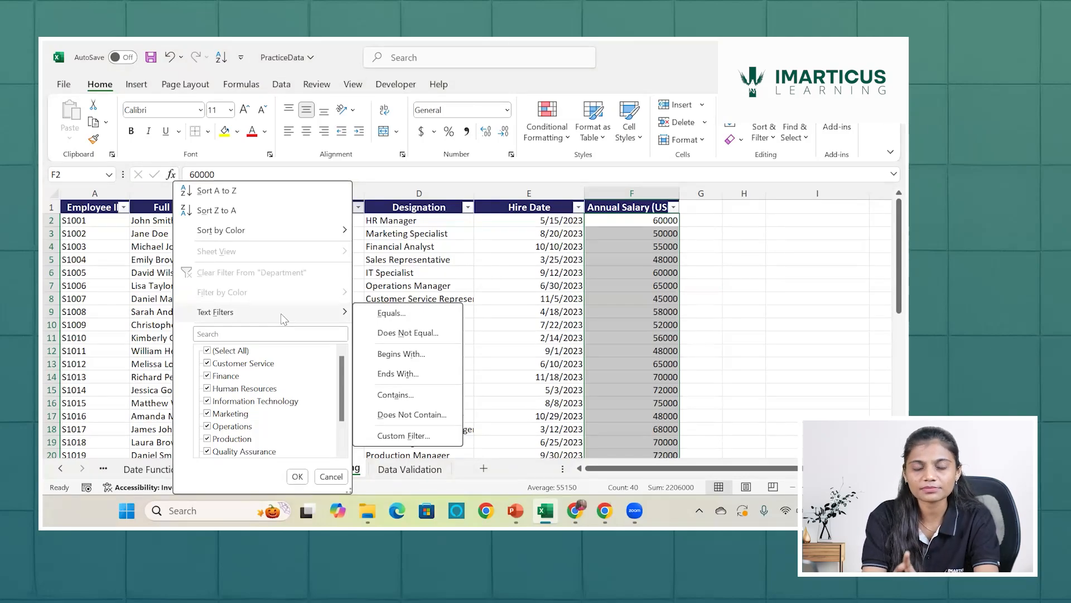
pyautogui.click(404, 362)
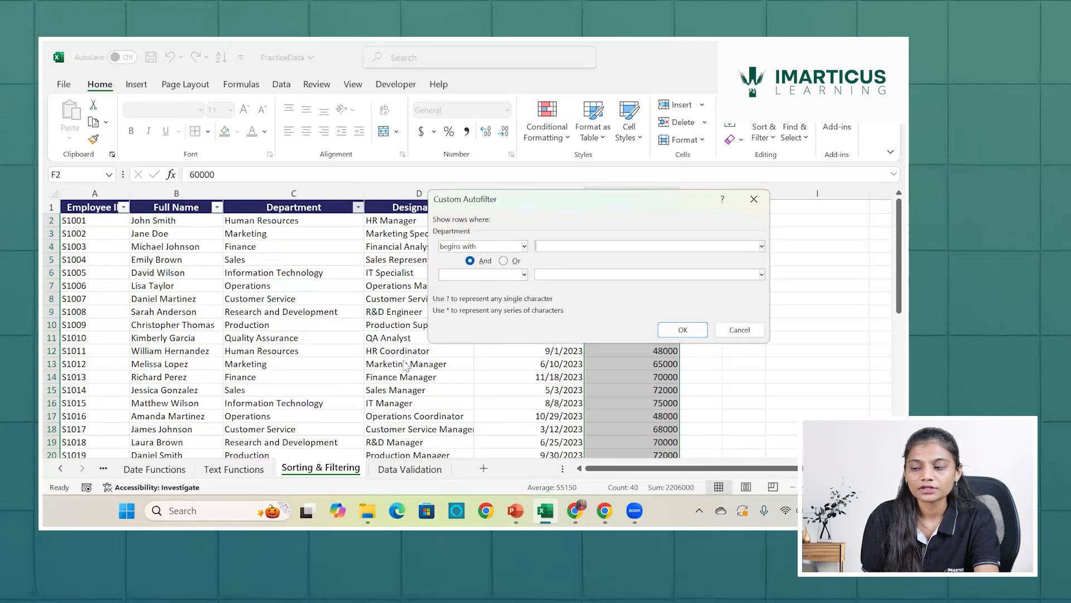
pyautogui.write('H')
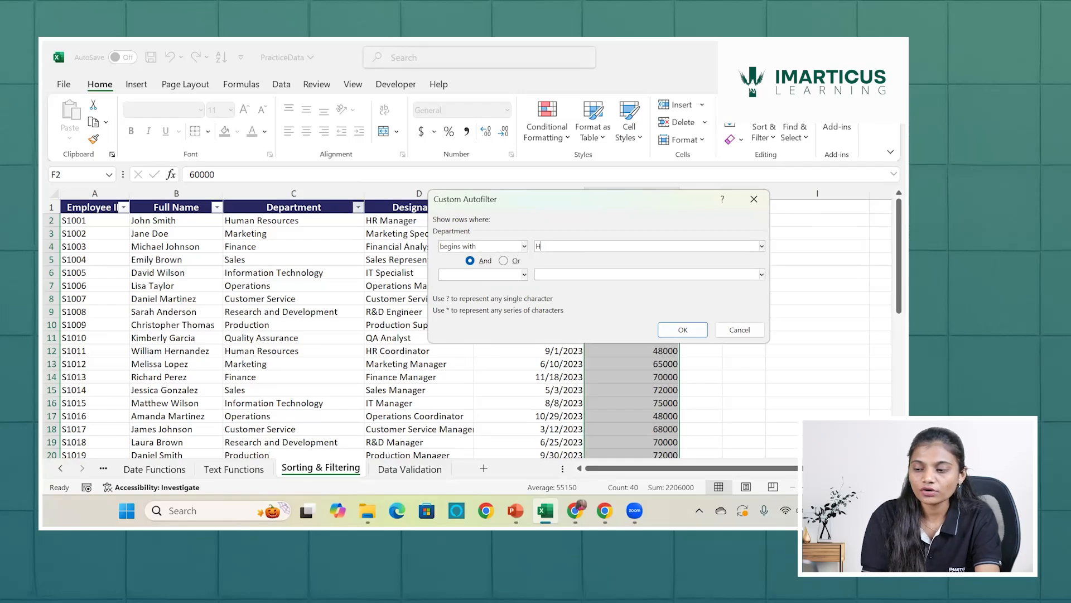
pyautogui.click(697, 335)
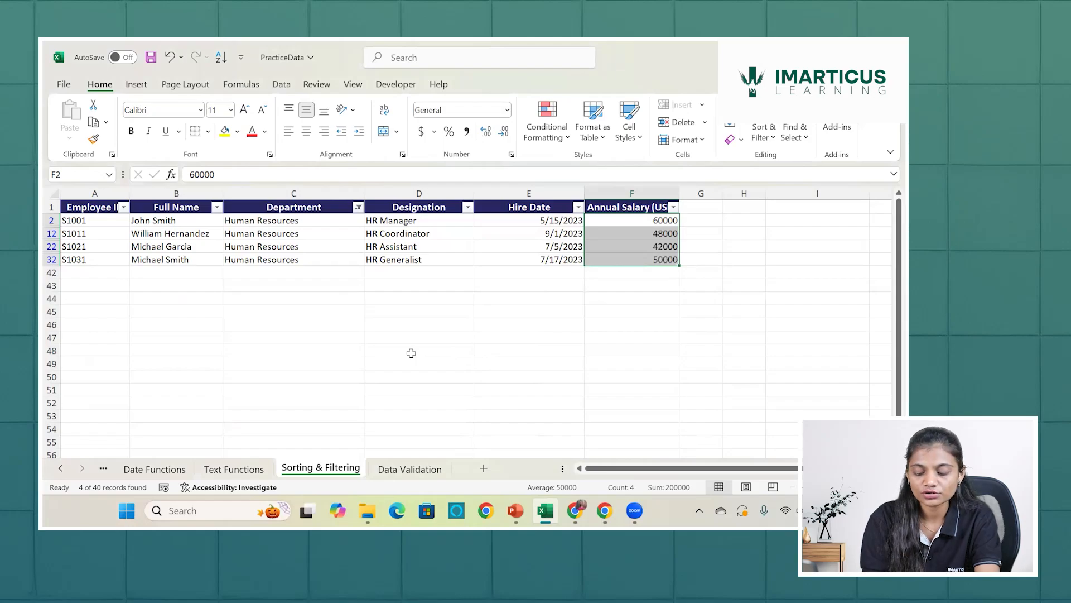
pyautogui.hotkey('ctrl', 'z')
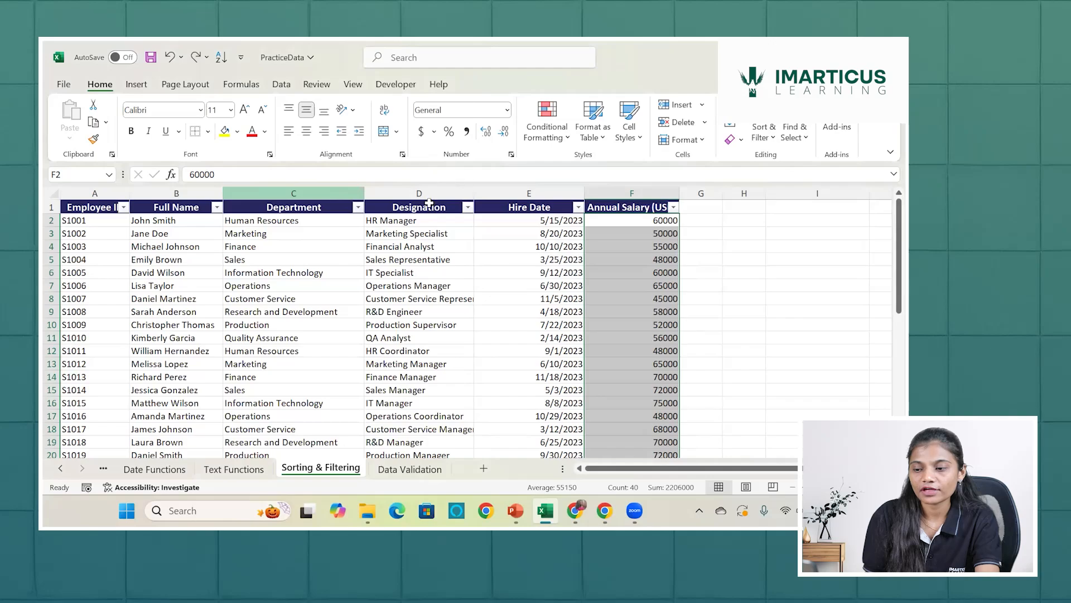
# - Filter the Department column to entries that begin with R, and clear that filter
pyautogui.click(357, 207)
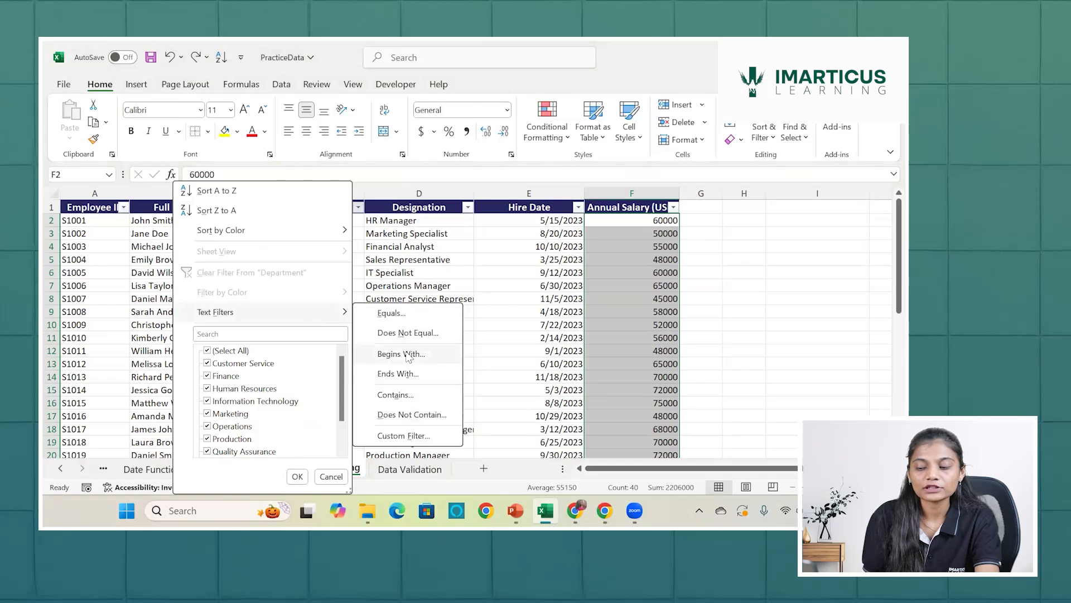
pyautogui.click(408, 355)
pyautogui.write('R')
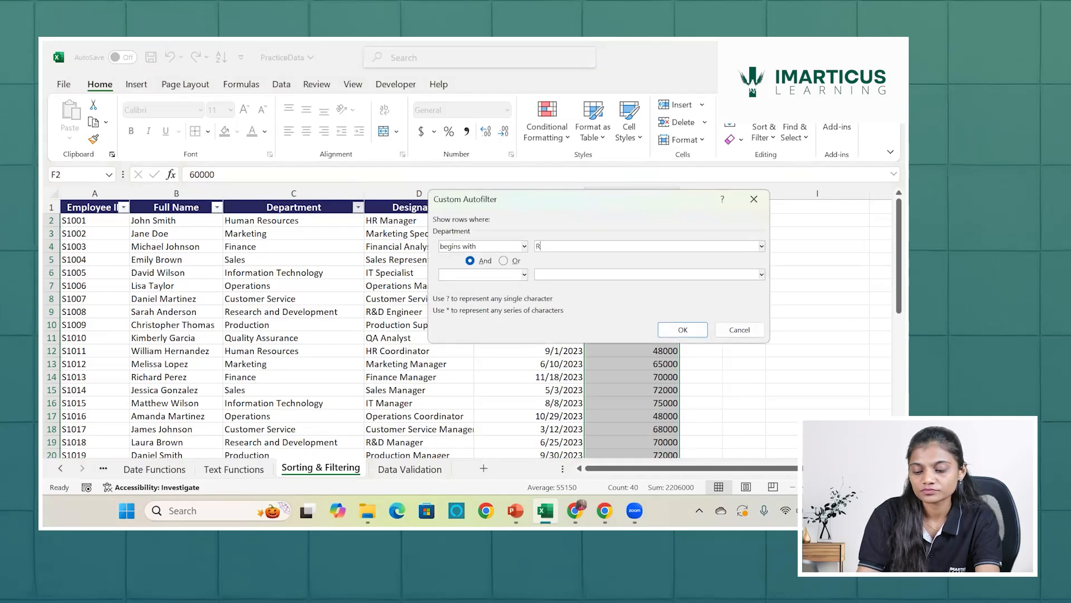
pyautogui.click(684, 330)
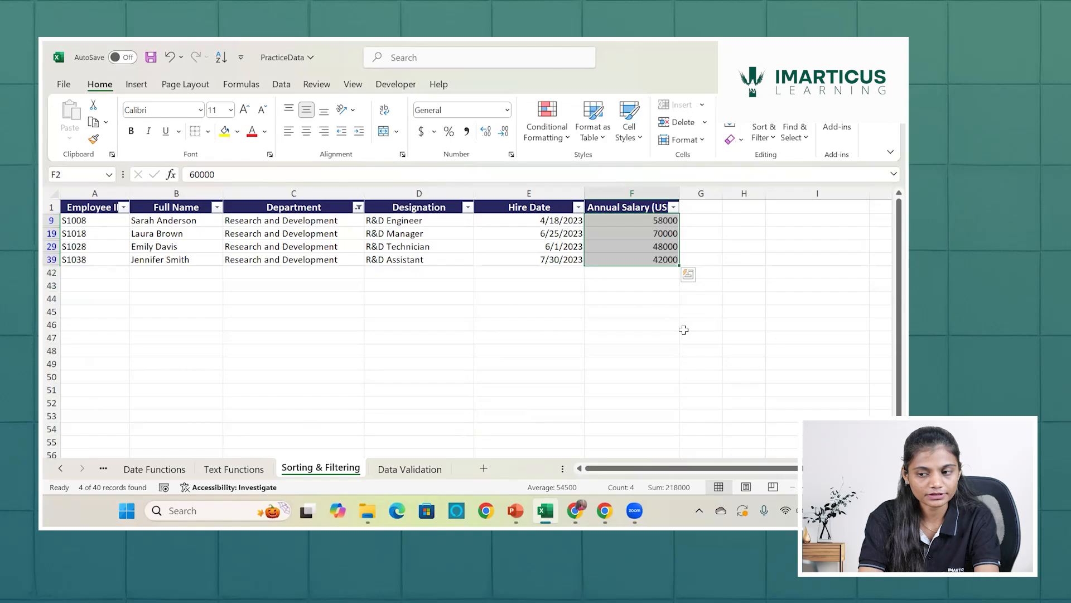
pyautogui.click(358, 208)
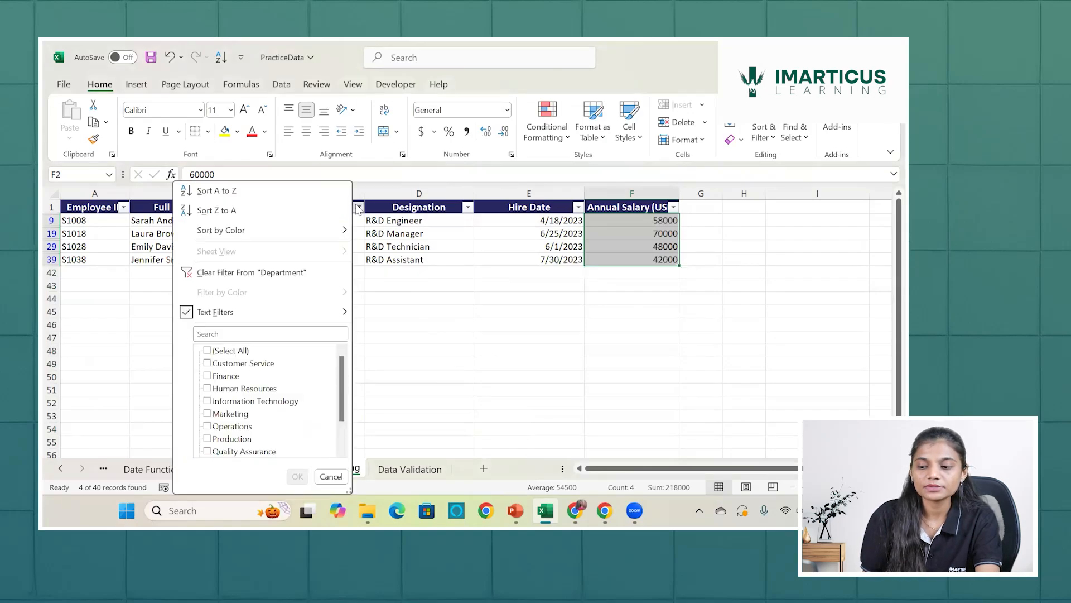
pyautogui.click(279, 271)
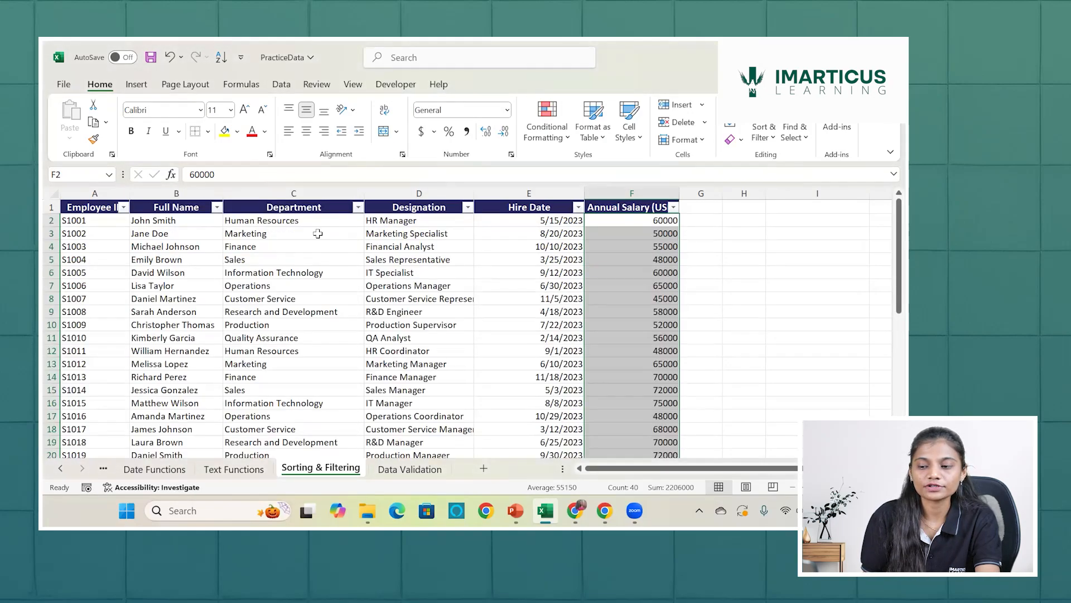
# - Start a custom text filter on the Department column for entries beginning with O, with And joining the conditions
pyautogui.click(358, 208)
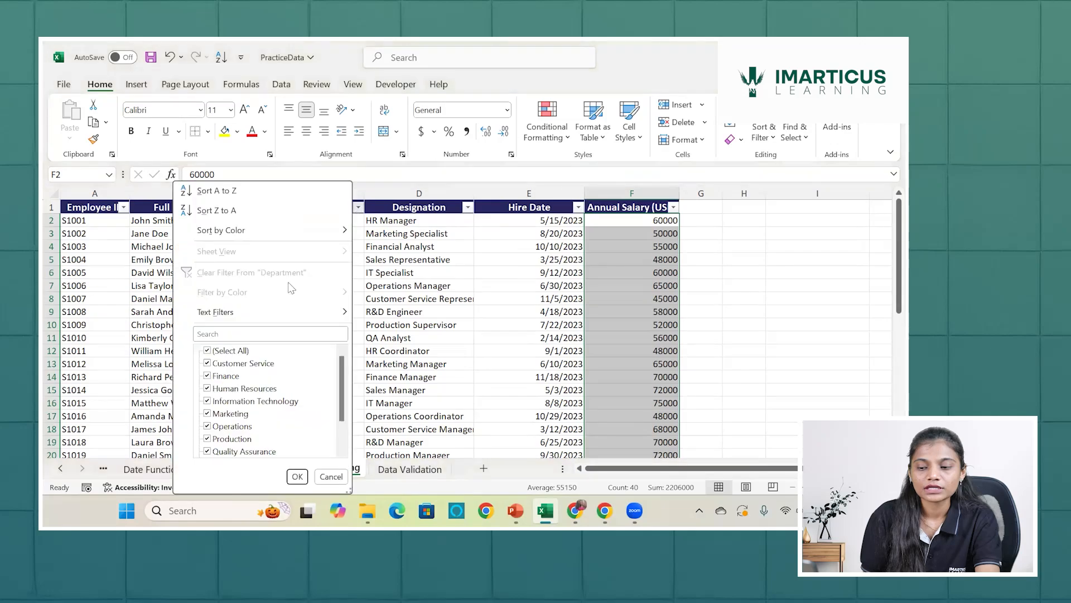
pyautogui.moveTo(265, 319)
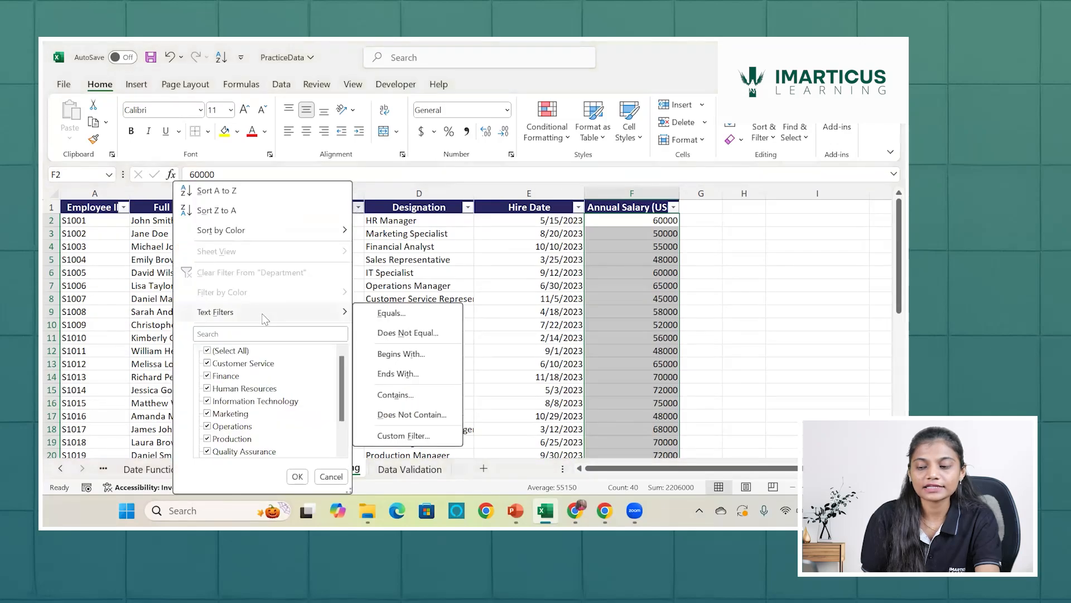
pyautogui.click(397, 354)
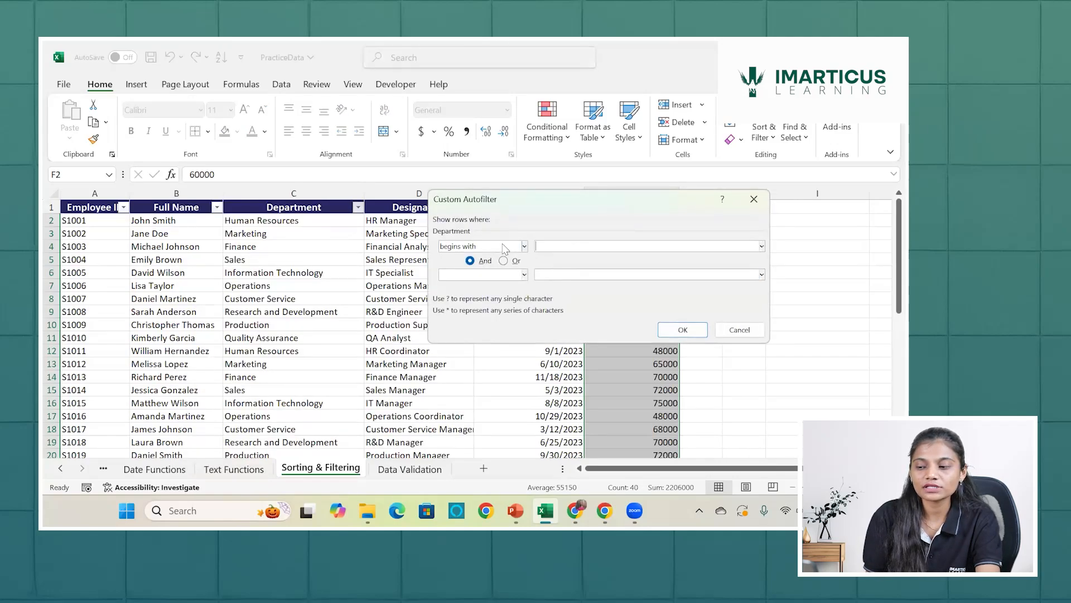
pyautogui.write('O')
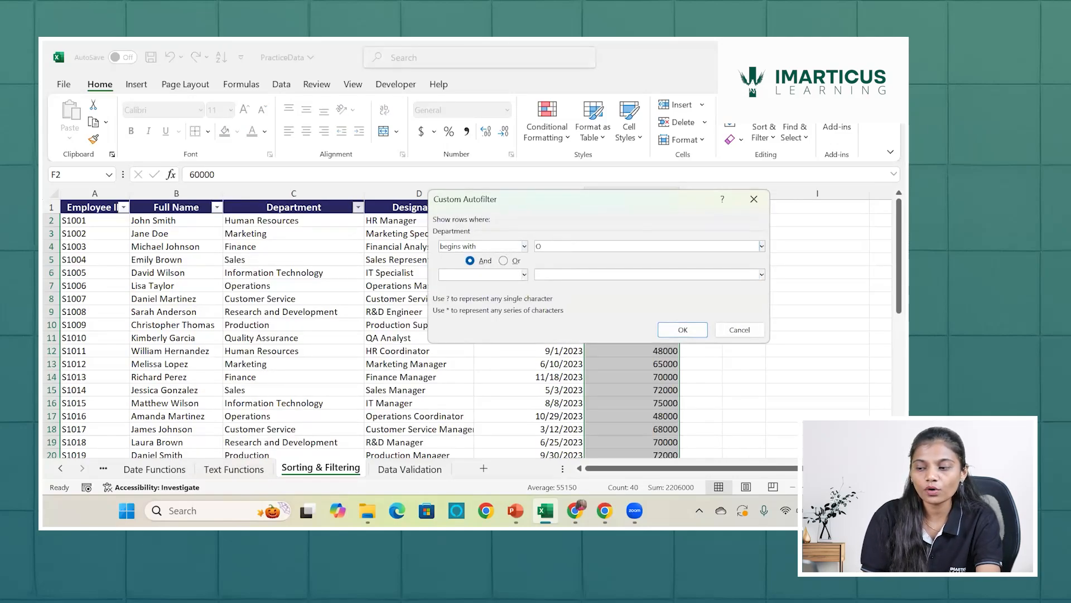
pyautogui.click(504, 261)
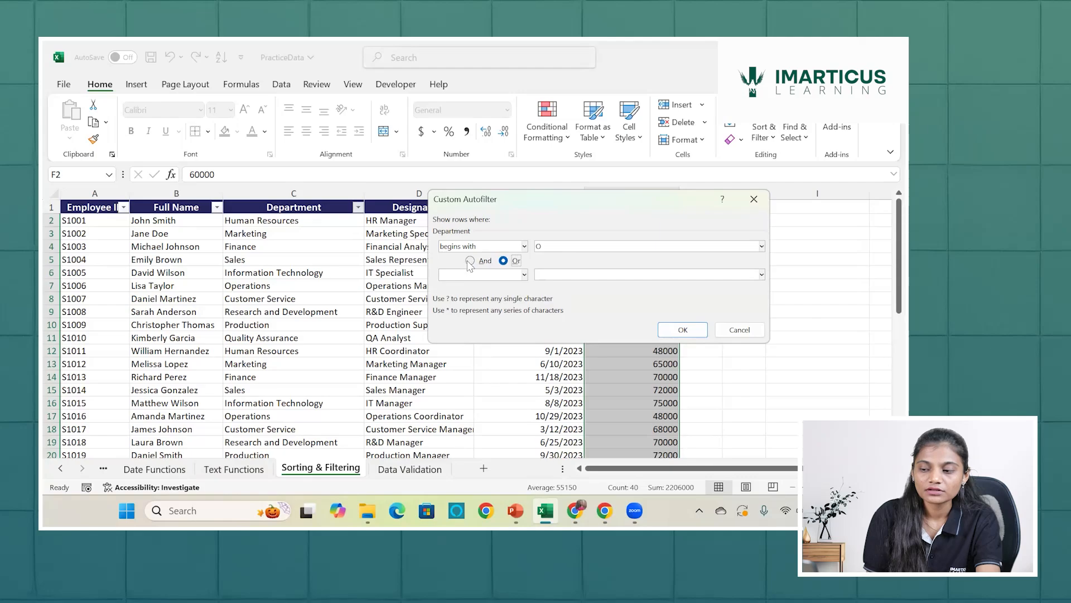
pyautogui.click(470, 262)
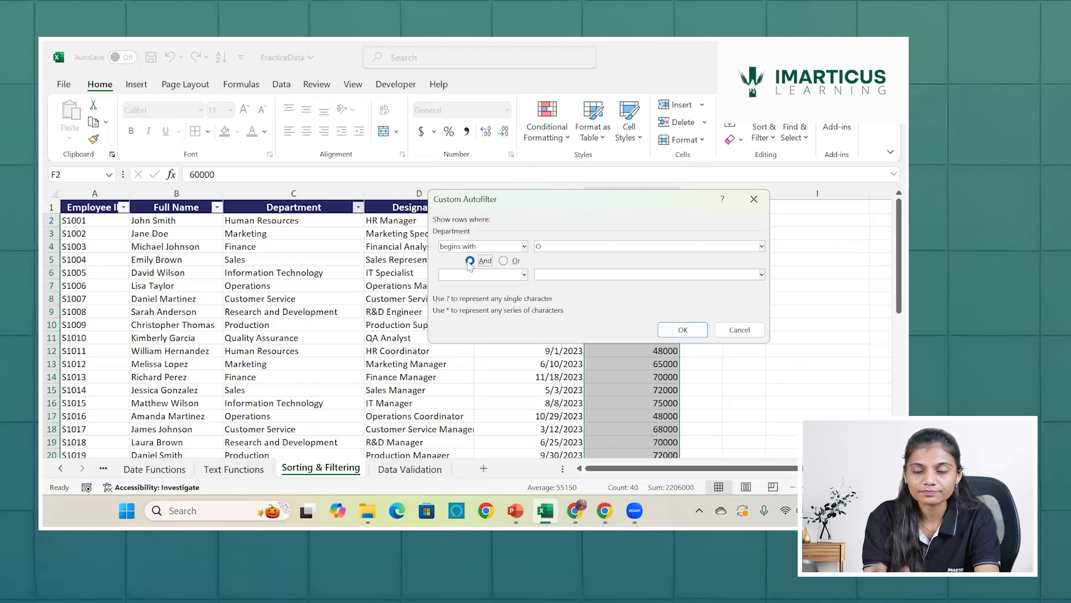
# - Add a second condition of ends with s and apply the custom filter to the Department column
pyautogui.click(525, 275)
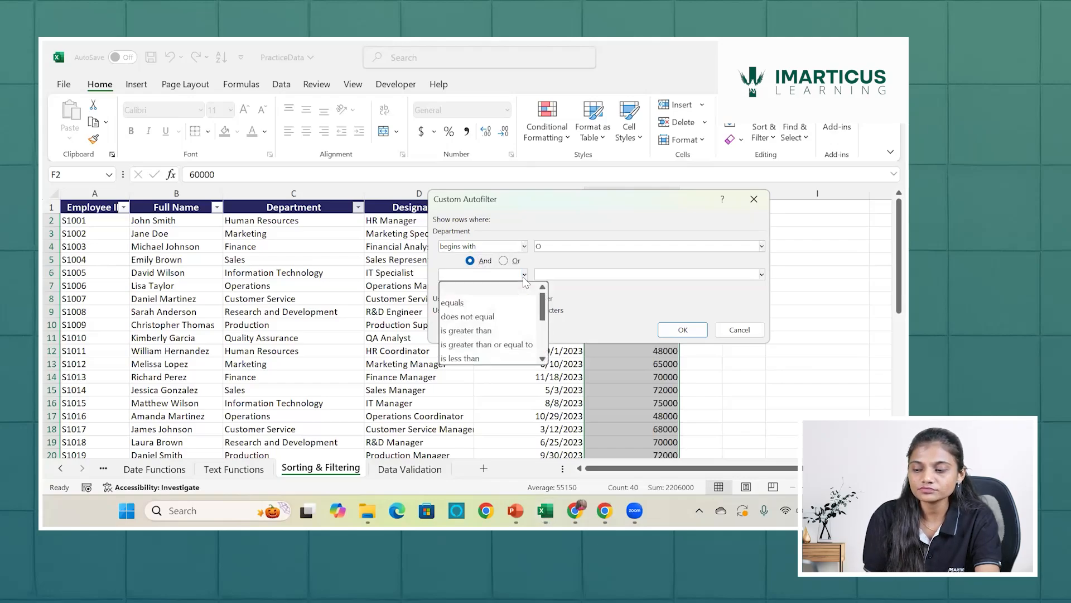
pyautogui.scroll(-2, 501, 342)
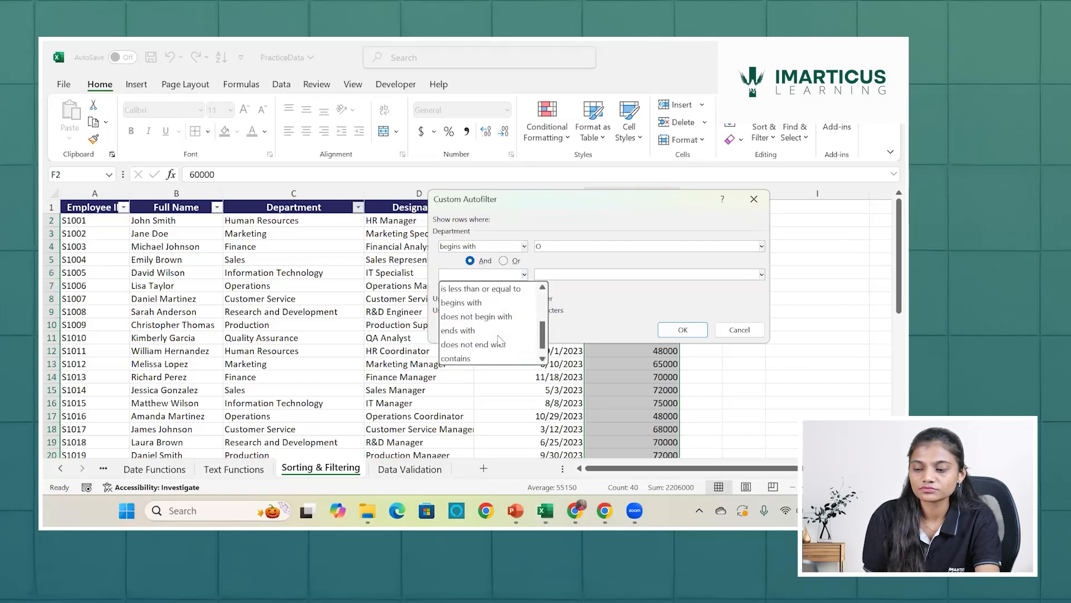
pyautogui.scroll(1, 500, 342)
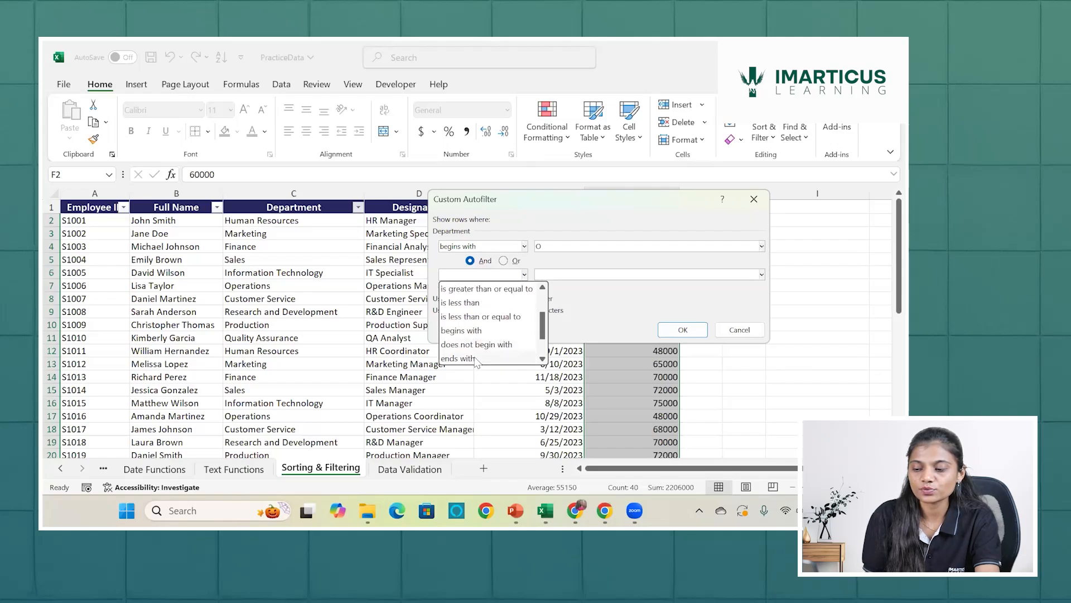
pyautogui.click(477, 360)
pyautogui.click(570, 274)
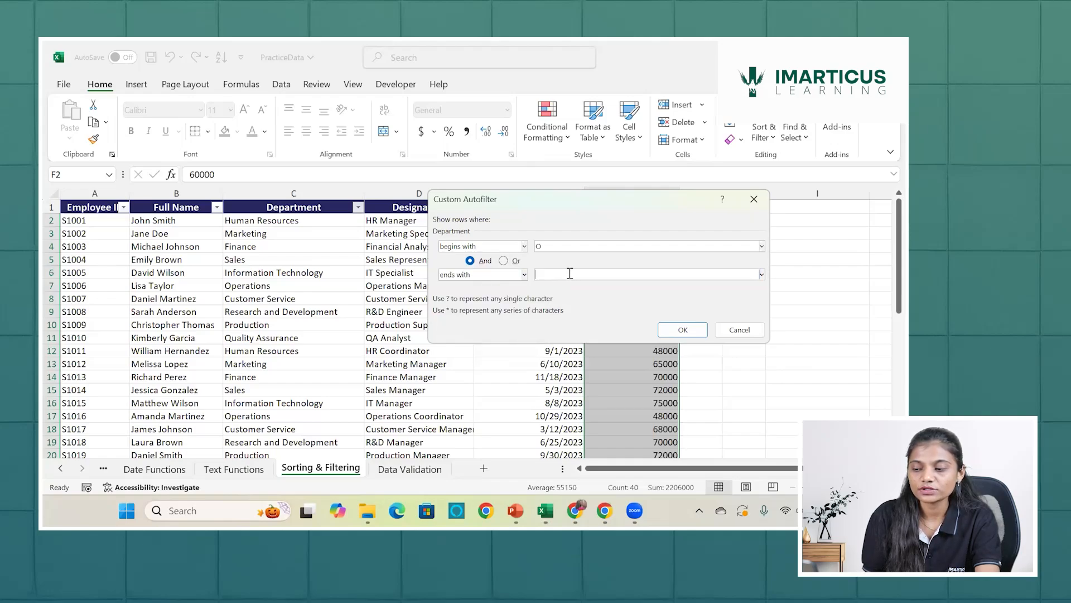
pyautogui.write('s')
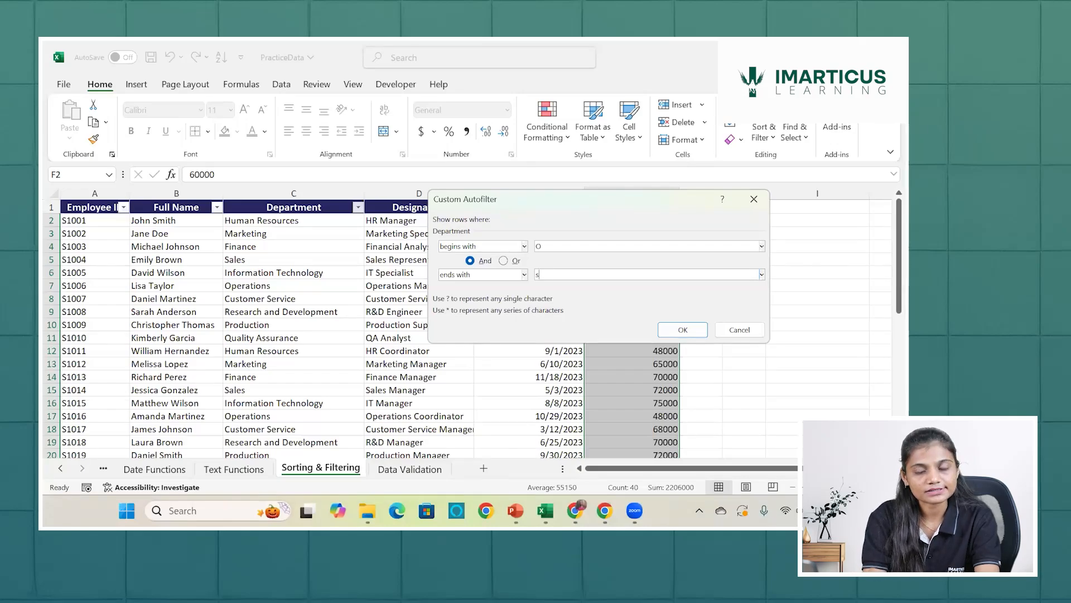
pyautogui.click(678, 328)
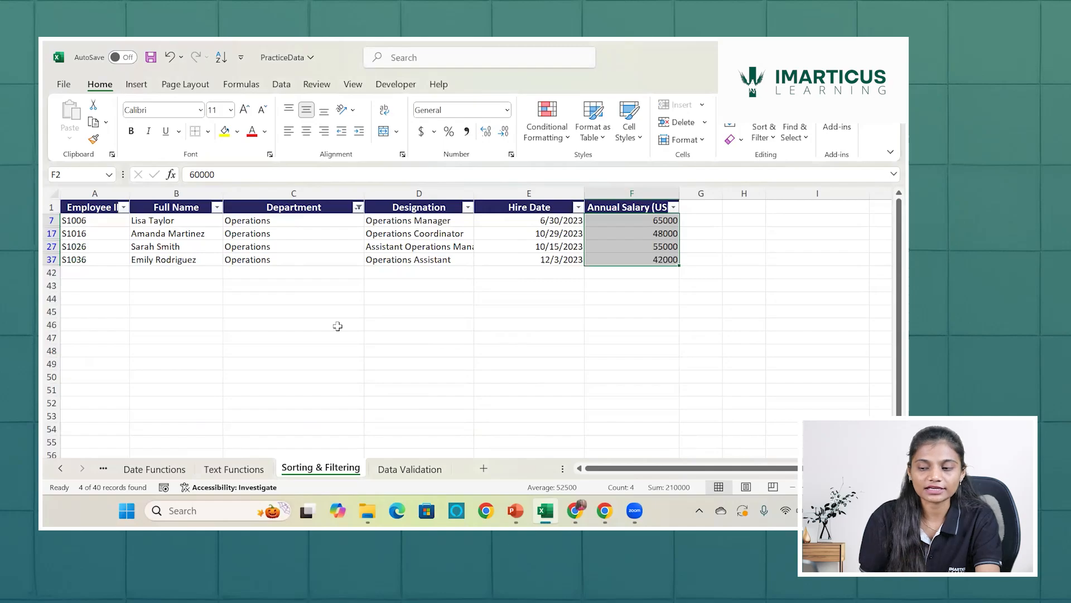
# - Change the Department filter to entries that begin with O Or end with s, and clear the filter
pyautogui.click(358, 208)
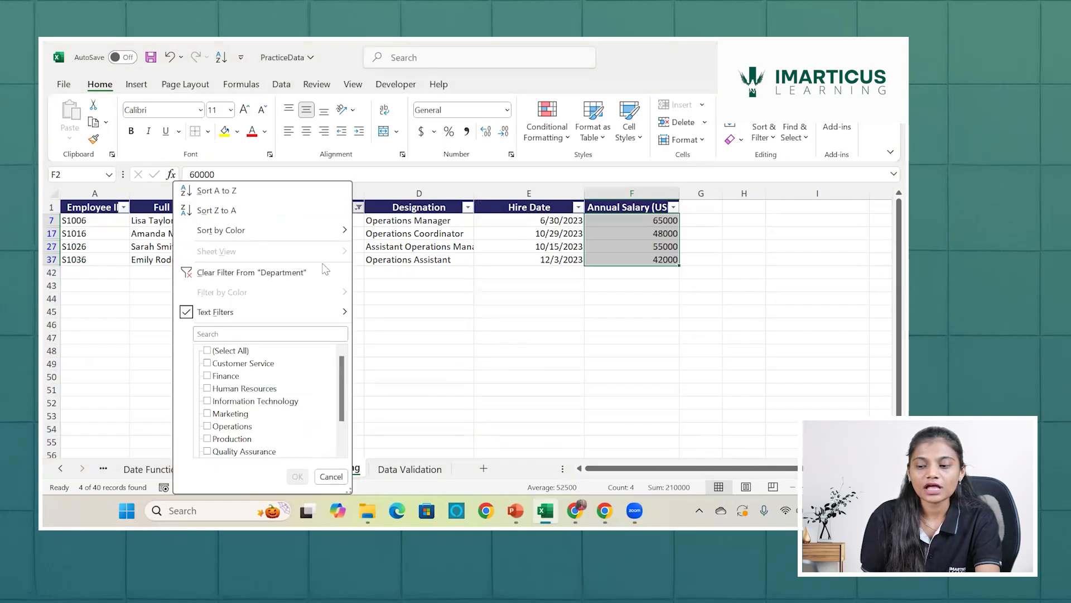
pyautogui.moveTo(302, 311)
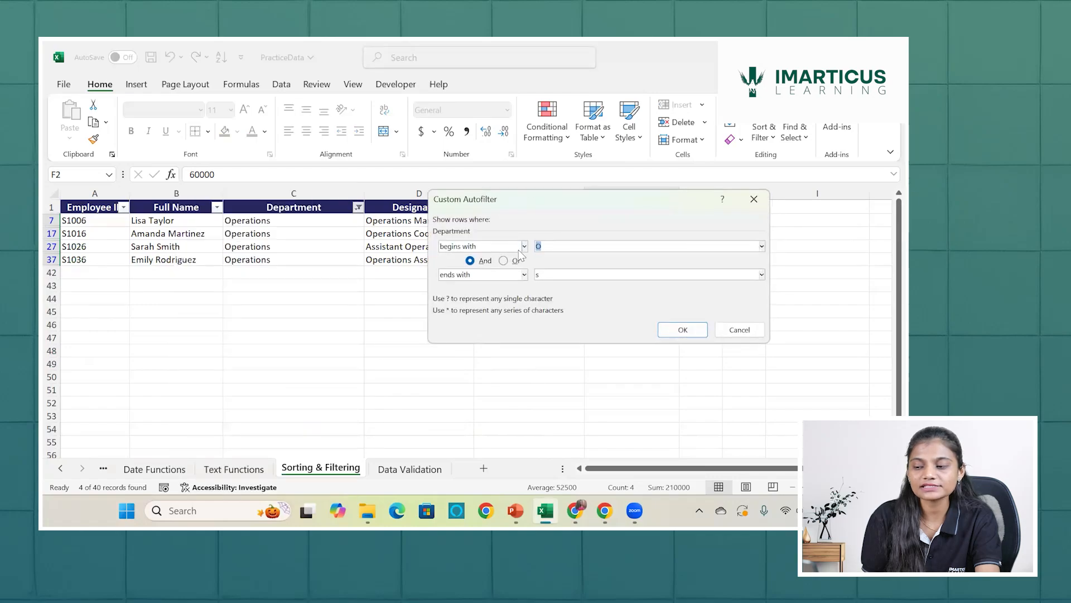
pyautogui.click(504, 261)
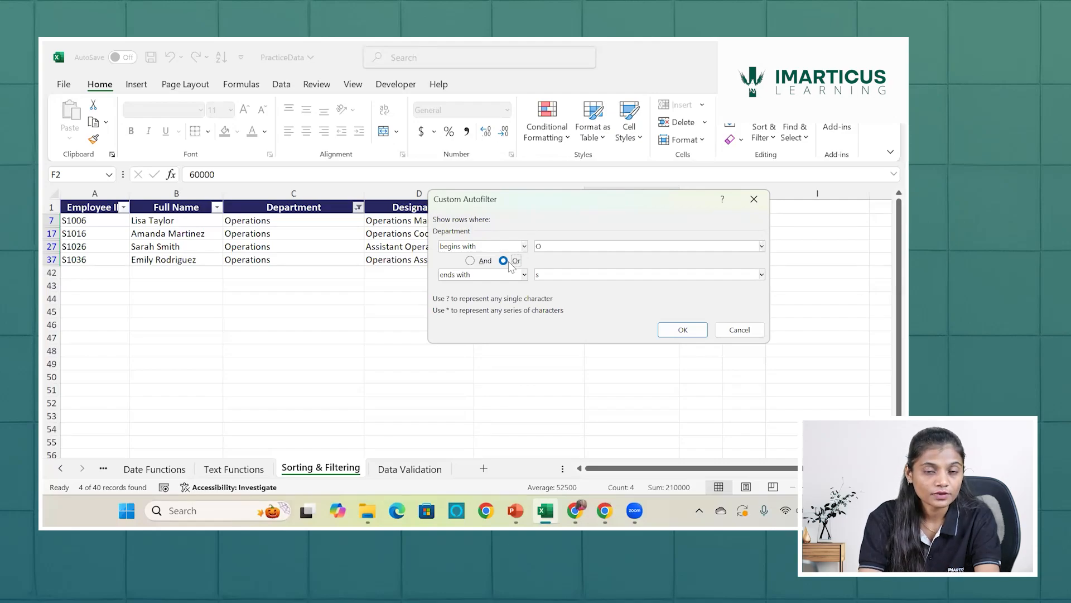
pyautogui.click(676, 330)
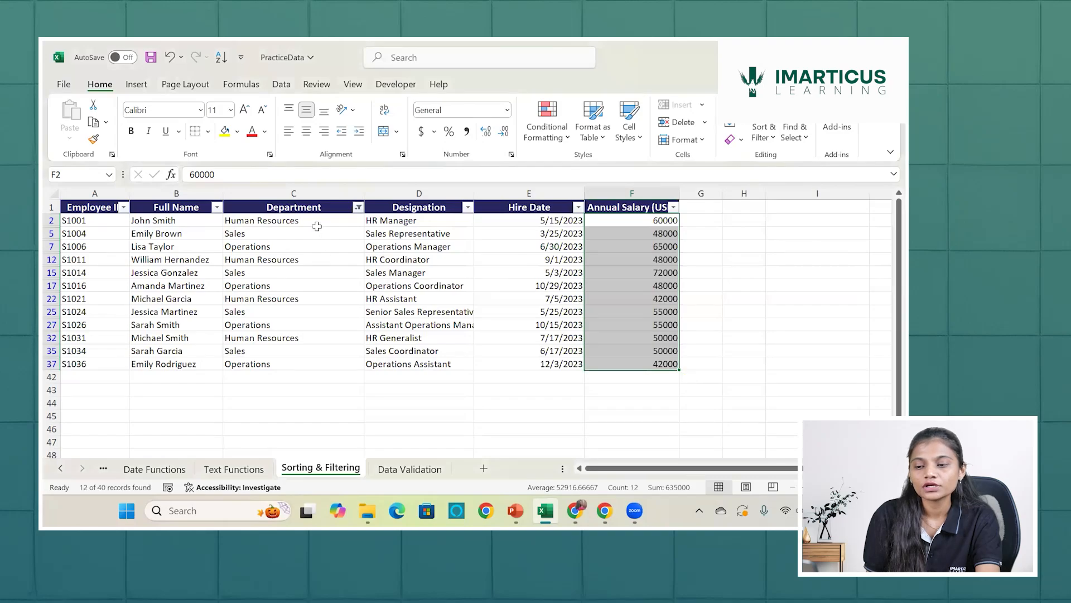
pyautogui.click(308, 223)
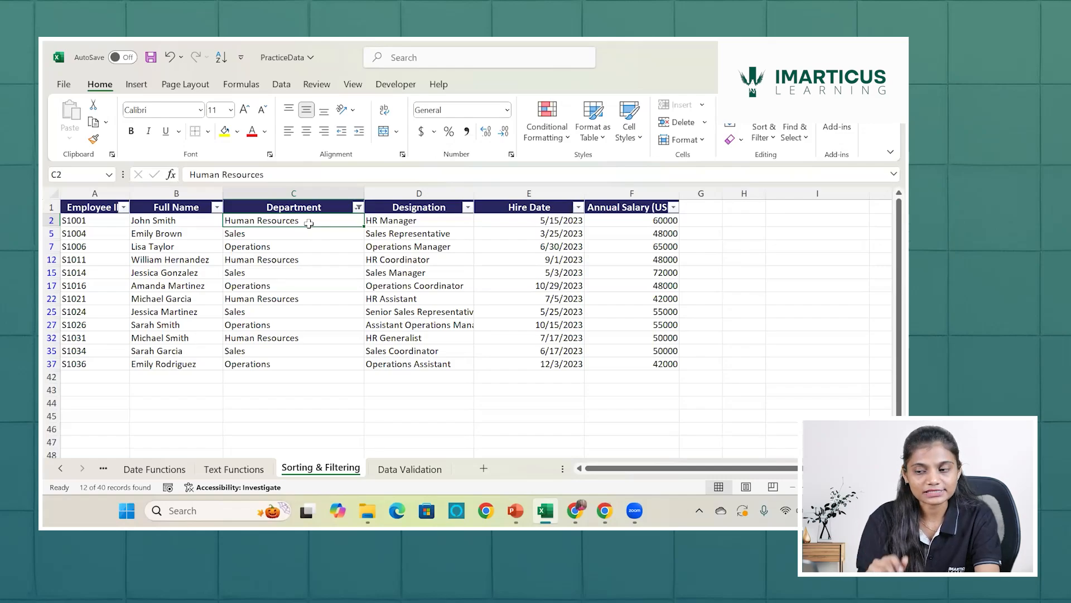
pyautogui.click(358, 208)
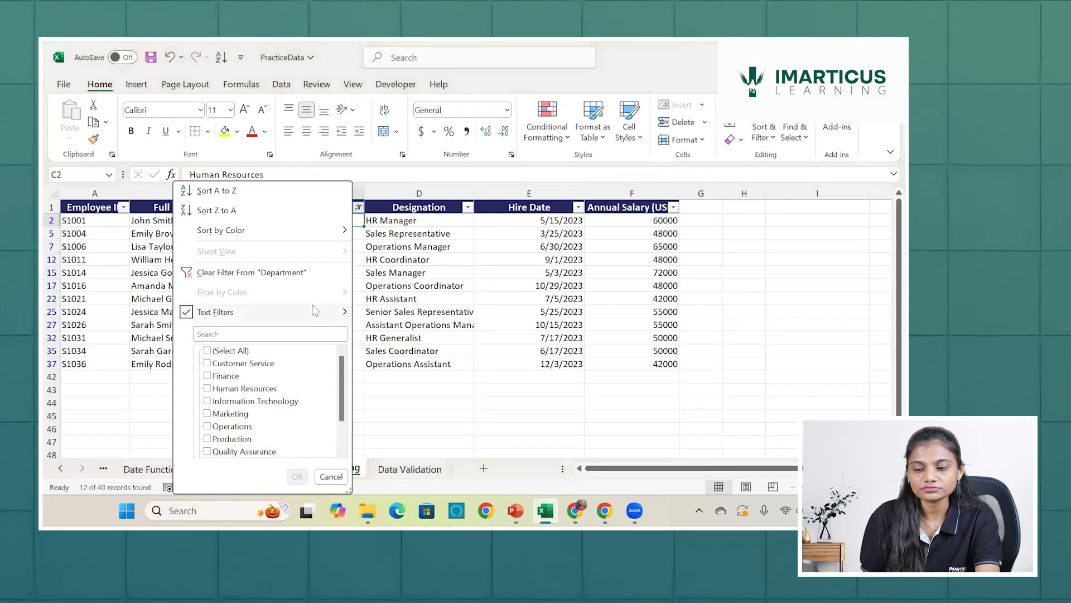
pyautogui.click(304, 273)
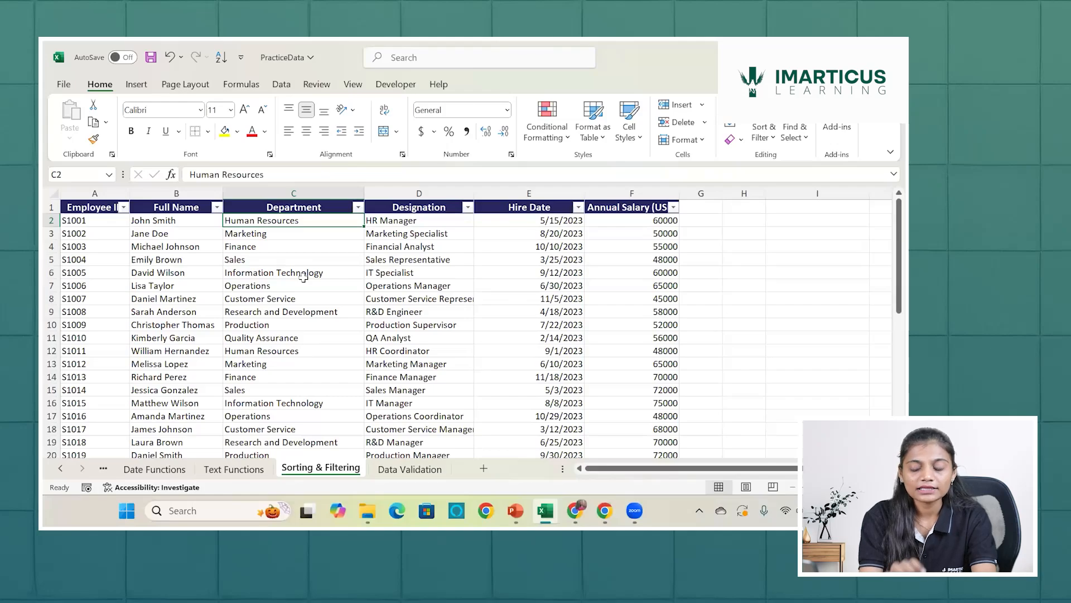
# - Deselect all values in the Department filter list and select only Customer Service
pyautogui.click(357, 207)
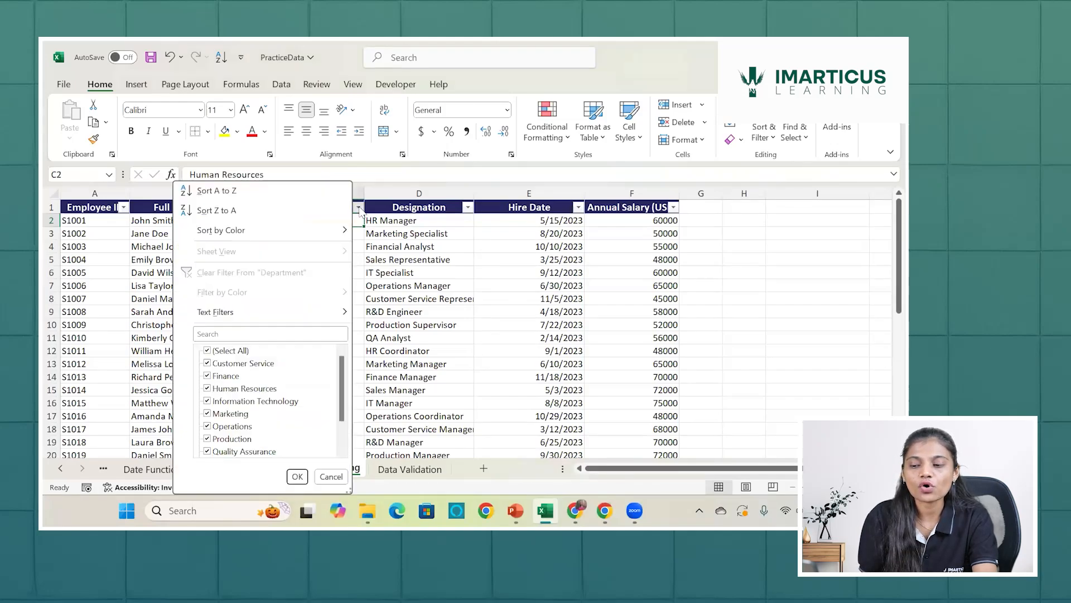
pyautogui.click(208, 350)
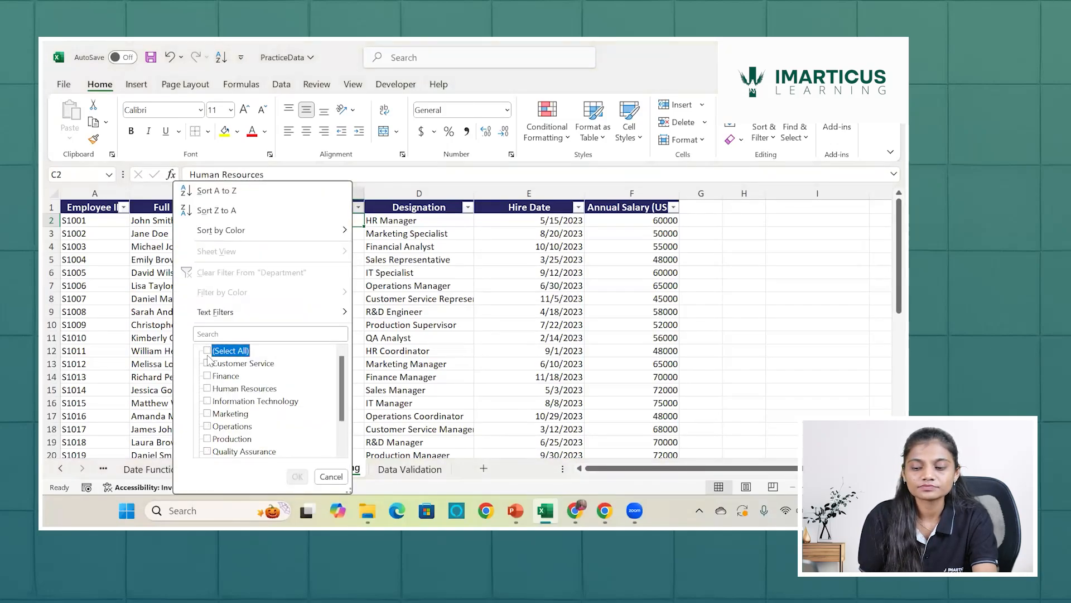
pyautogui.click(207, 363)
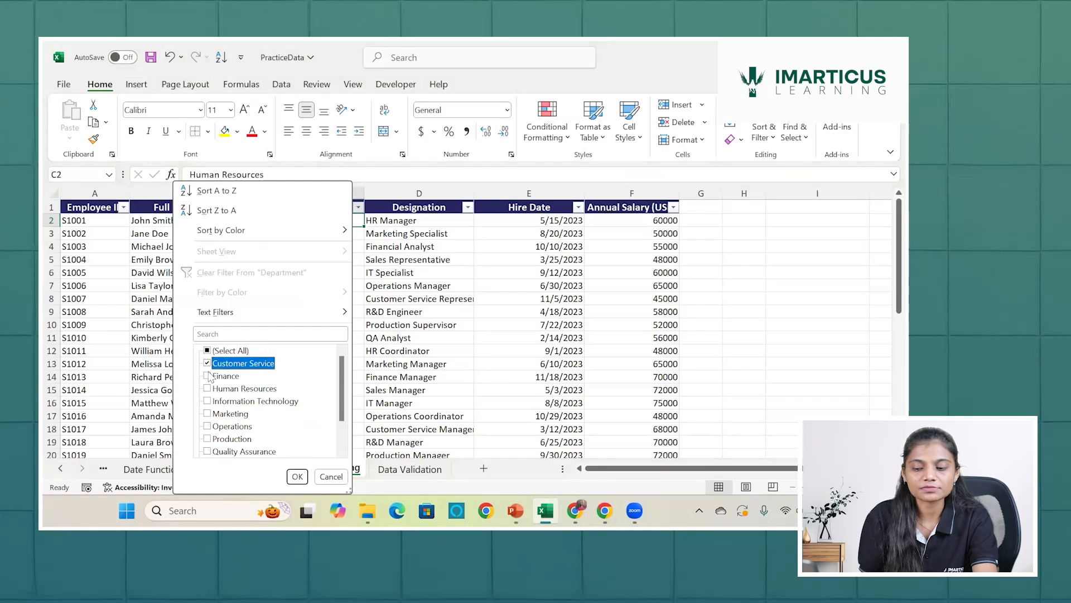
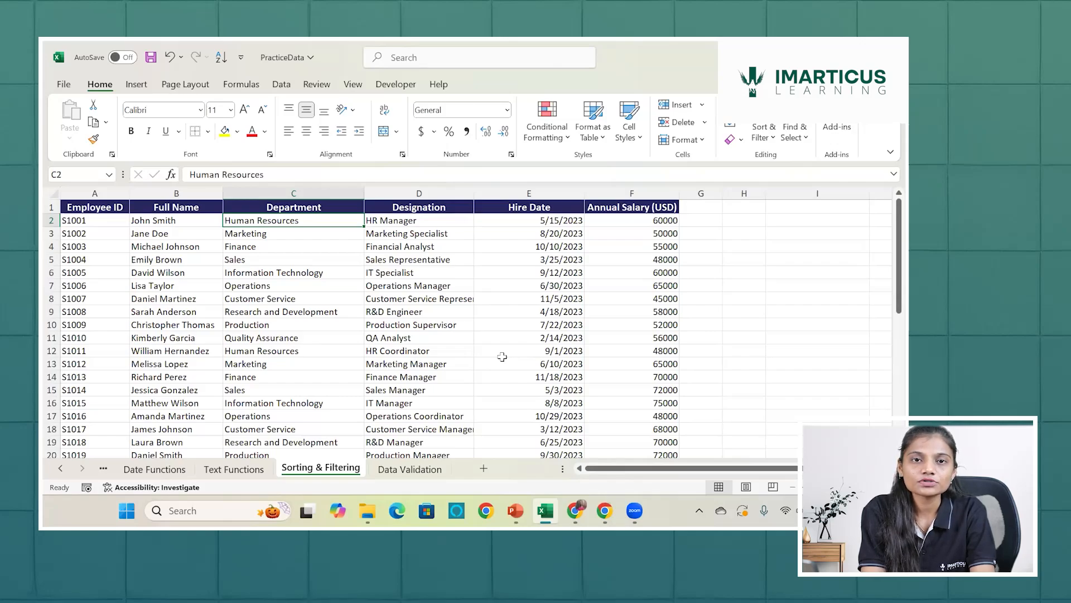
# - Copy the Department header from C1 into cell I1, and select the empty cell I2 below it
pyautogui.hscroll(3, 468, 365)
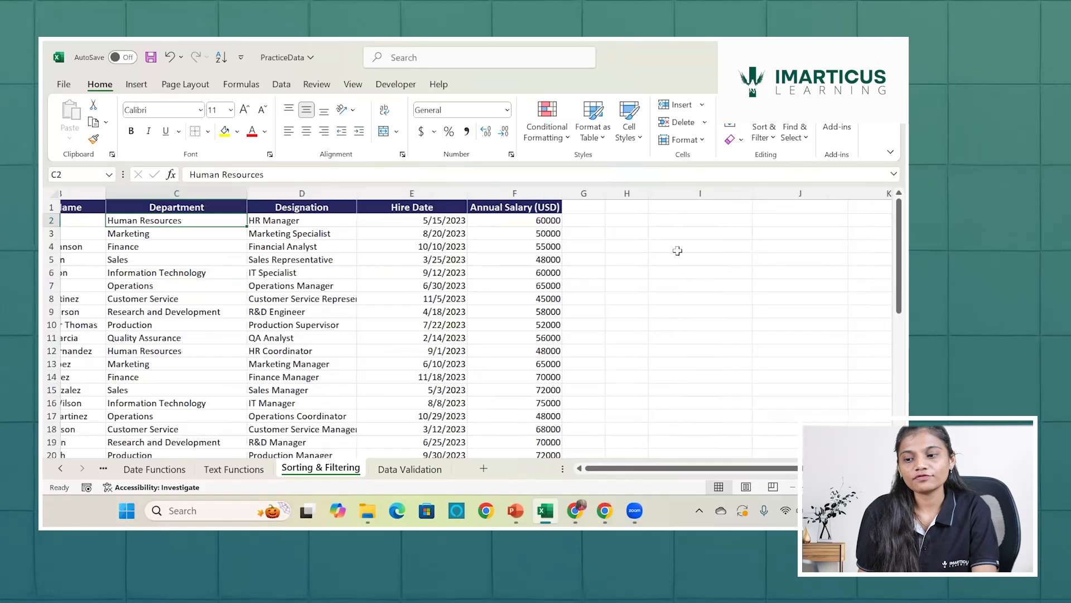
pyautogui.click(653, 206)
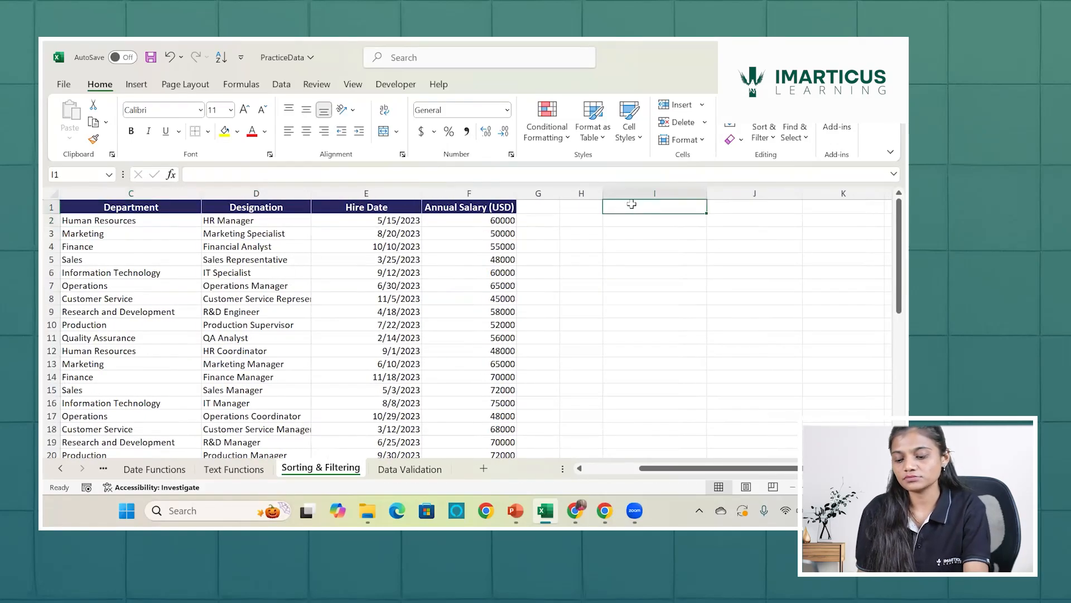
pyautogui.click(173, 209)
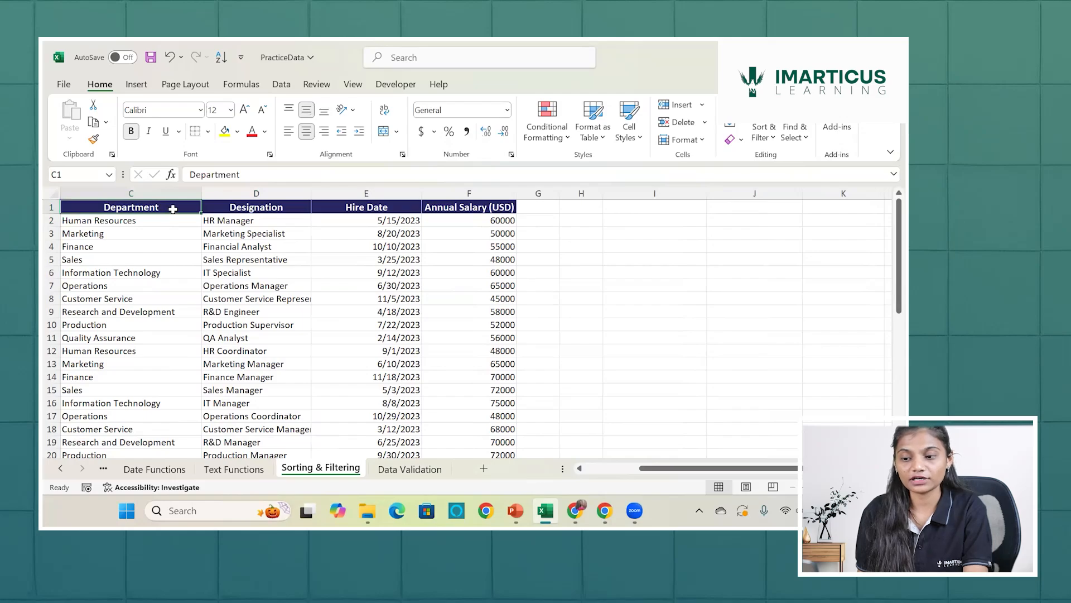
pyautogui.moveTo(173, 209); pyautogui.dragTo(243, 215)
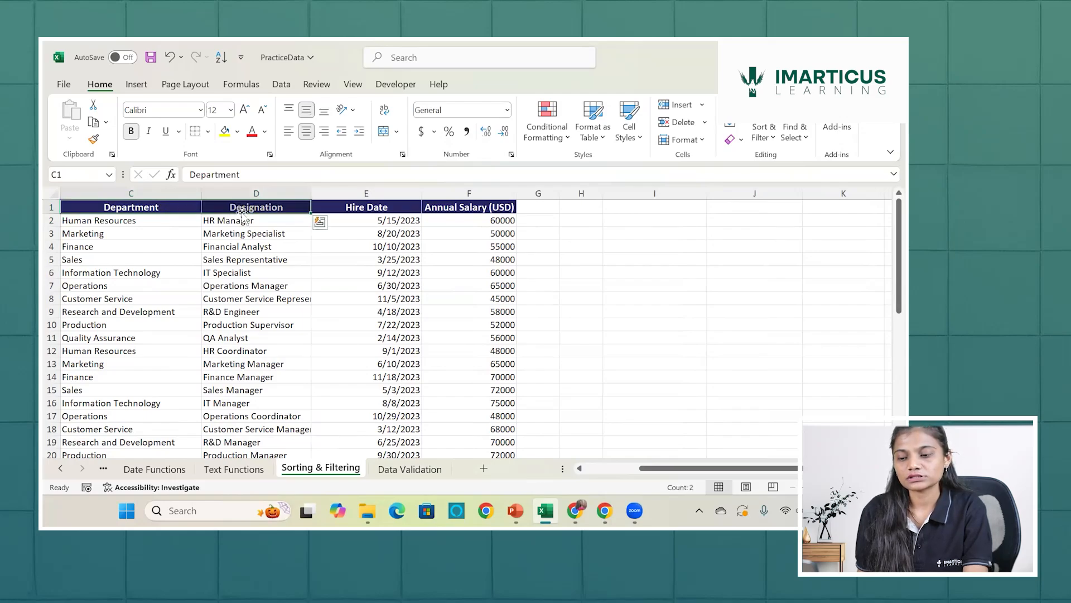
pyautogui.click(182, 207)
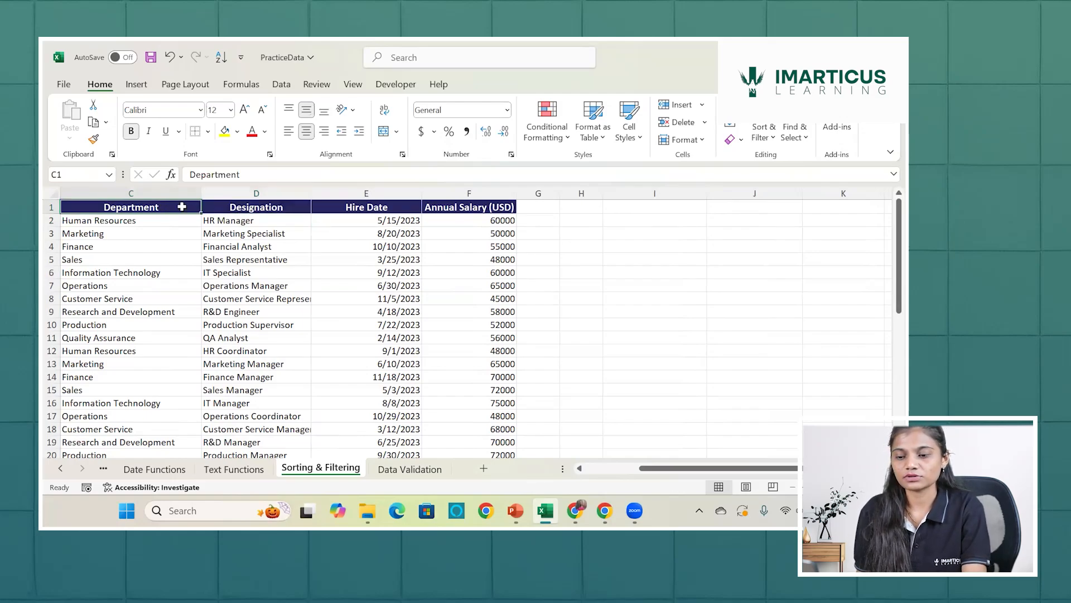
pyautogui.hotkey('ctrl', 'c')
pyautogui.click(656, 206)
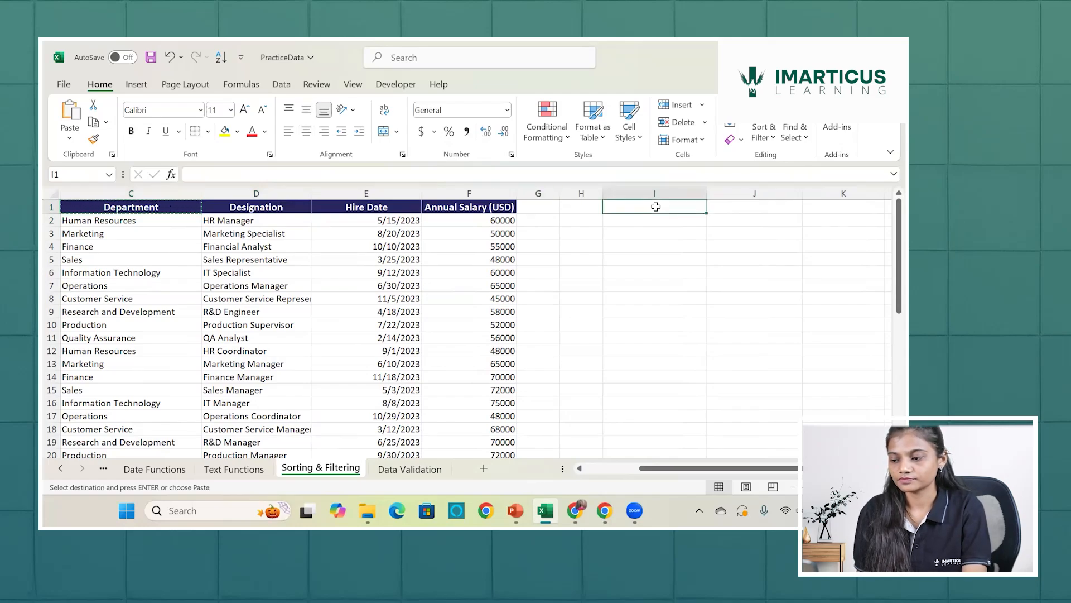
pyautogui.hotkey('ctrl', 'v')
pyautogui.click(651, 221)
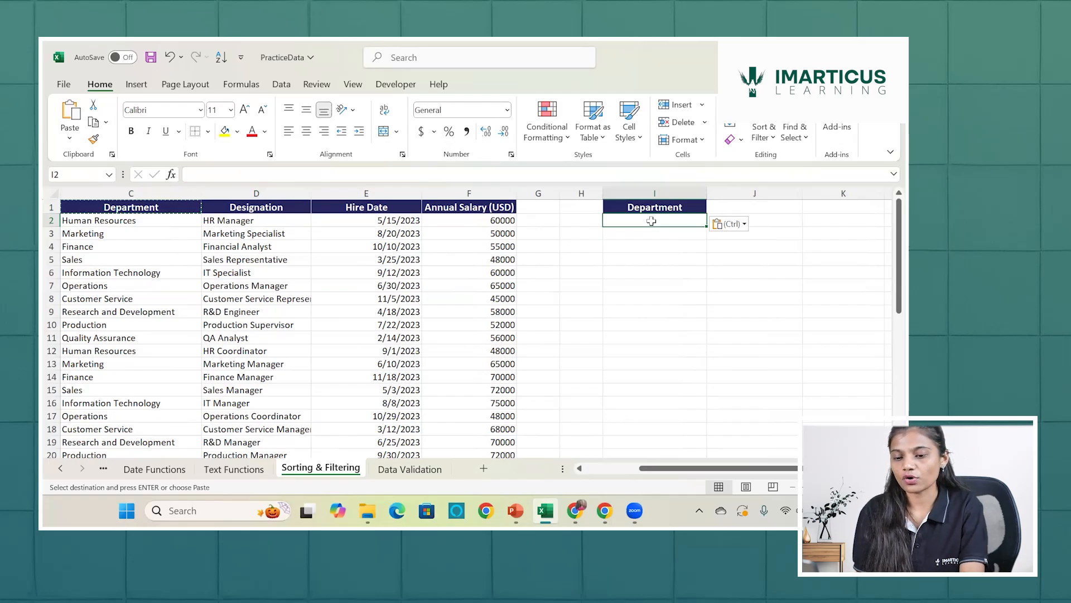
# - Enter Finance as the criterion in cell I2 under the separate Department header
pyautogui.hscroll(-1, 634, 266)
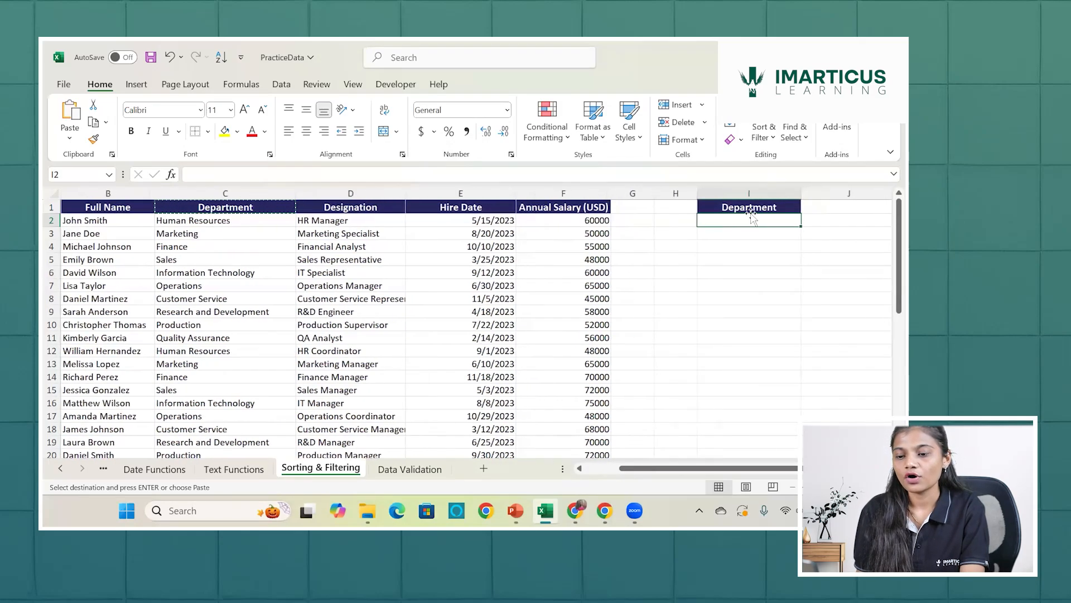
pyautogui.write('Fin')
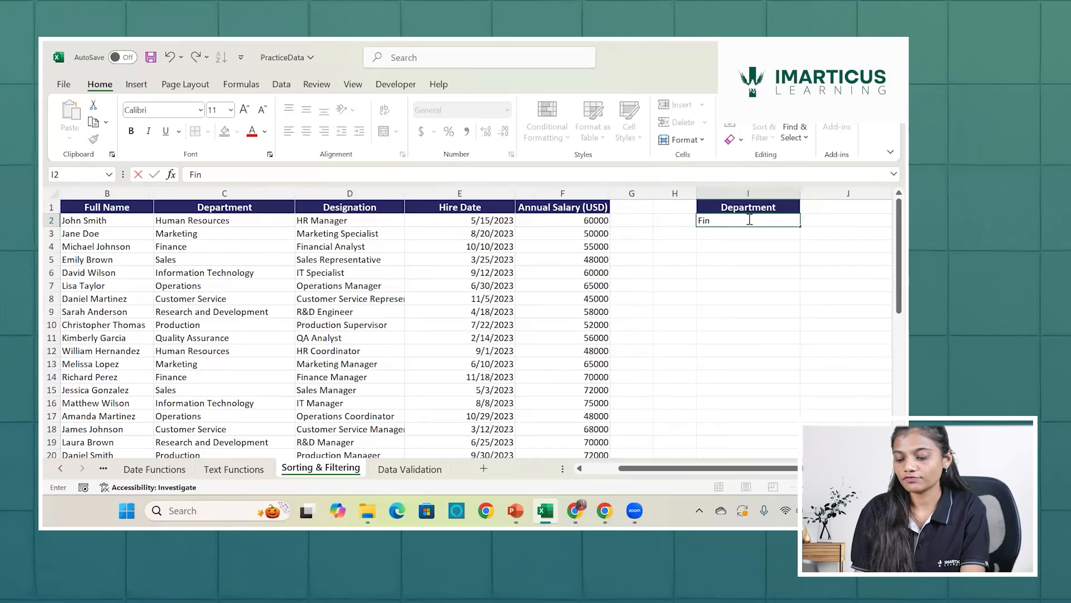
pyautogui.write('ancse')
pyautogui.press('BackSpace')
pyautogui.press('BackSpace')
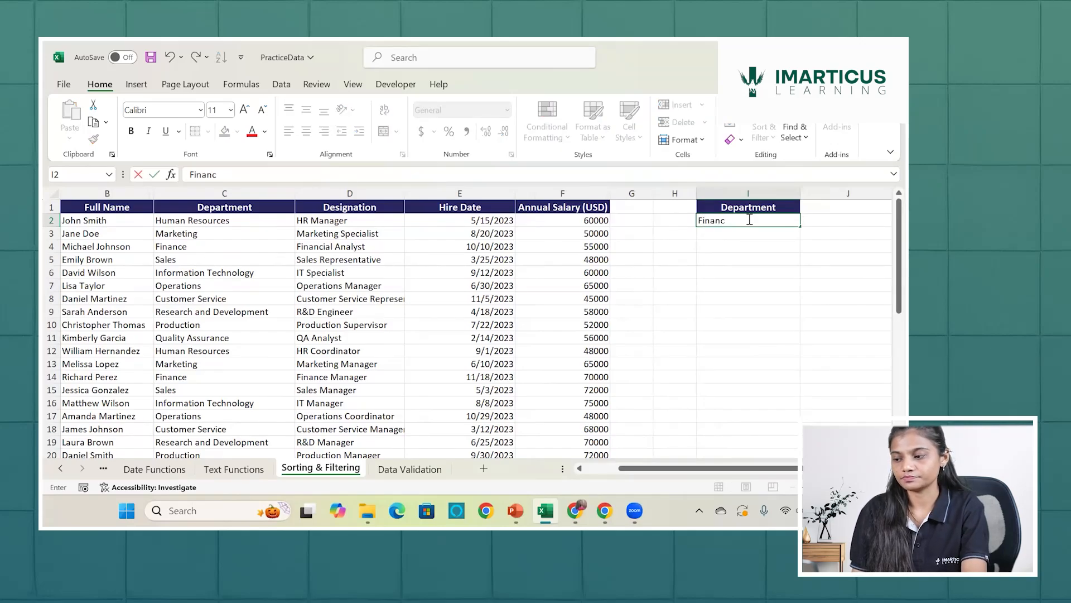
pyautogui.write('e')
pyautogui.press('Return')
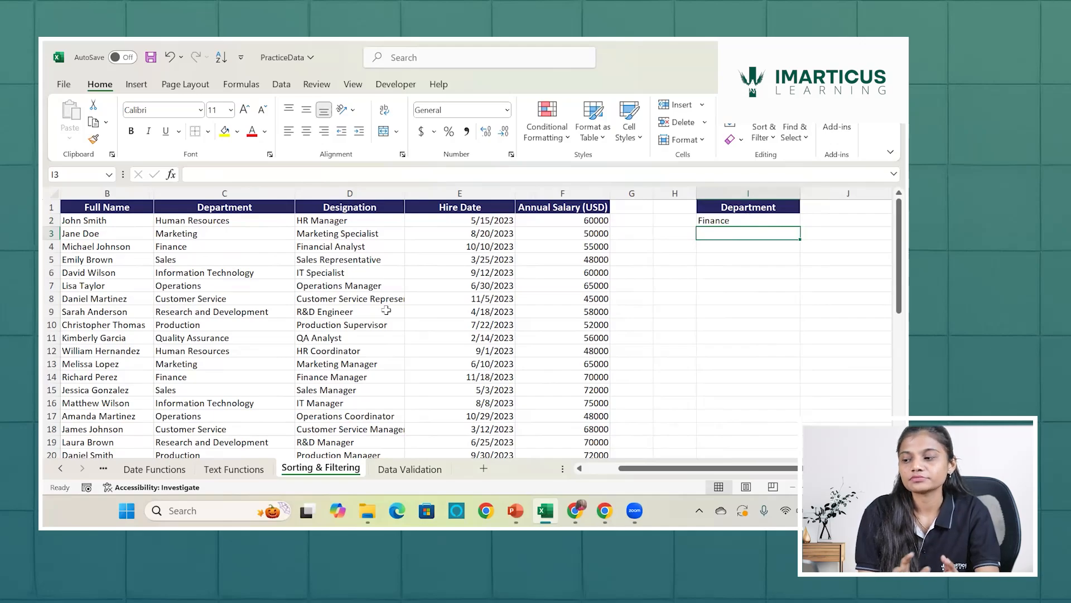
# - Filter the employee table's Department column to show only Finance, and clear that filter
pyautogui.click(386, 310)
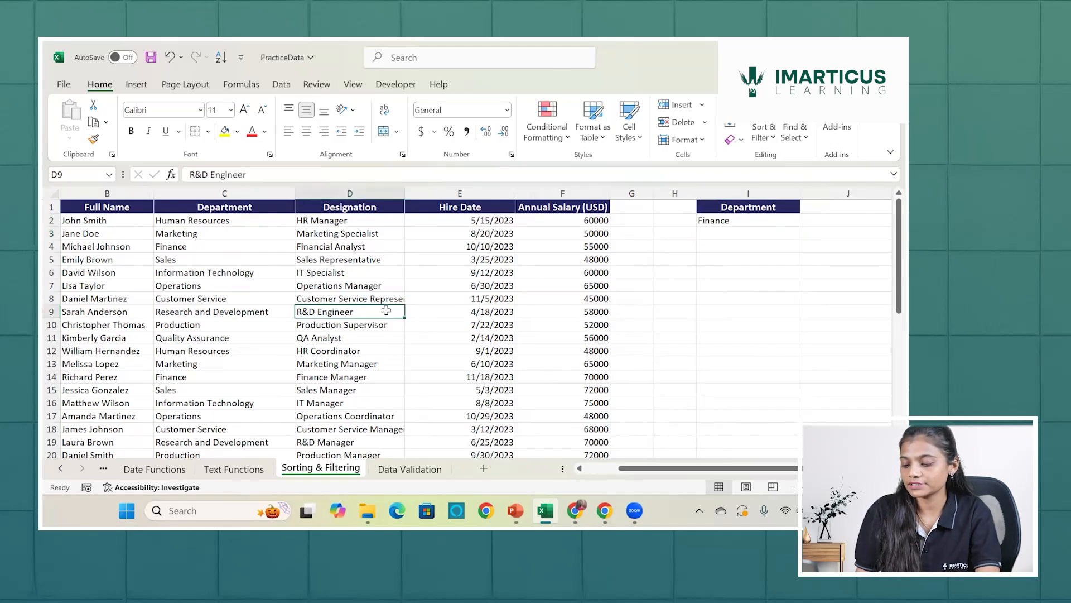
pyautogui.hotkey('ctrl', 'shift', 'l')
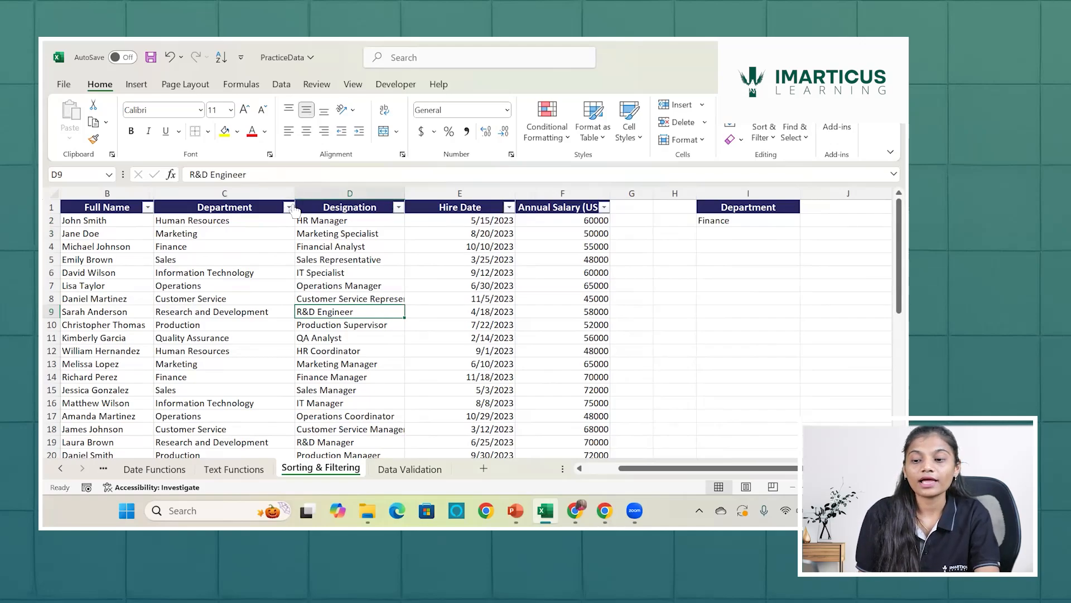
pyautogui.click(289, 207)
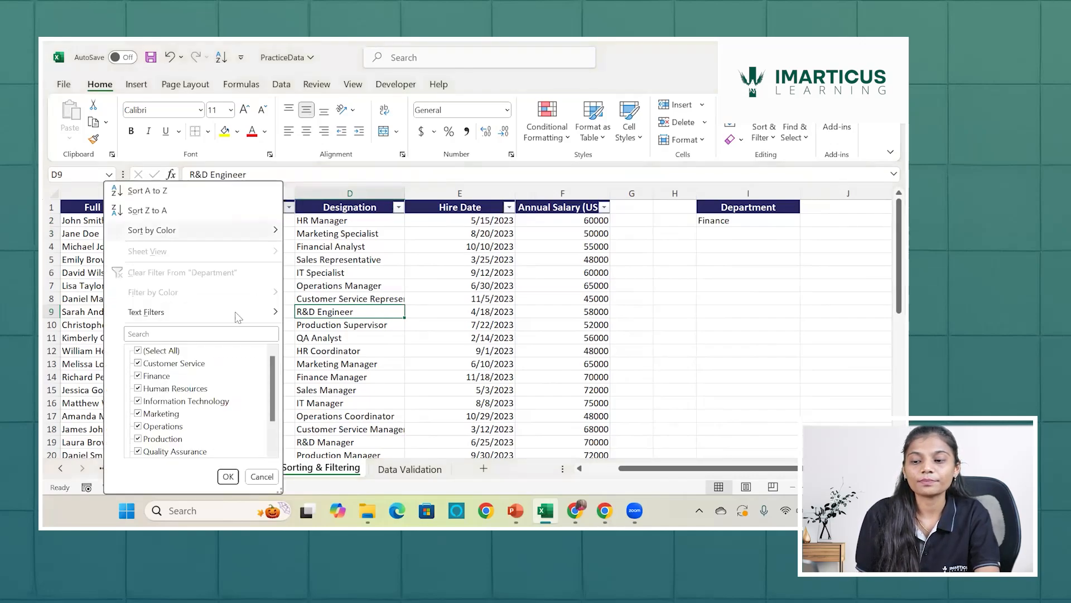
pyautogui.click(139, 352)
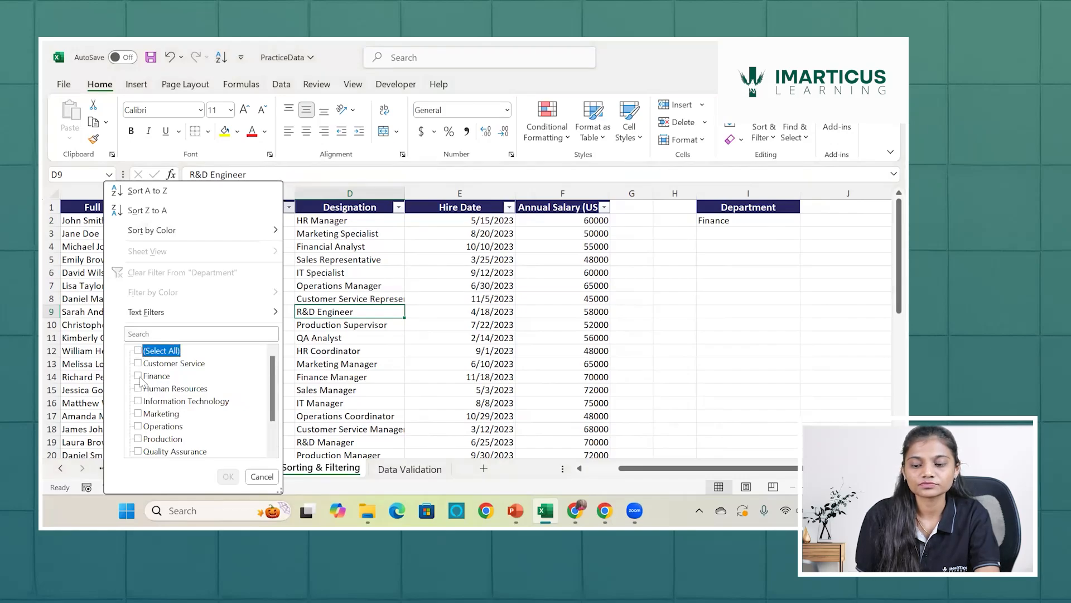
pyautogui.click(138, 375)
pyautogui.click(227, 476)
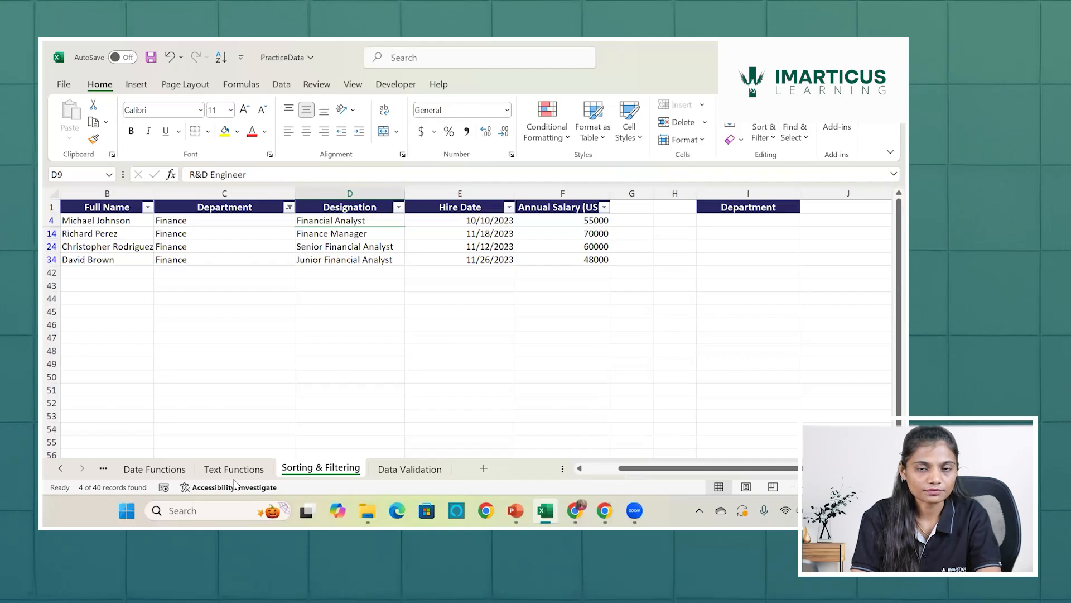
pyautogui.click(288, 207)
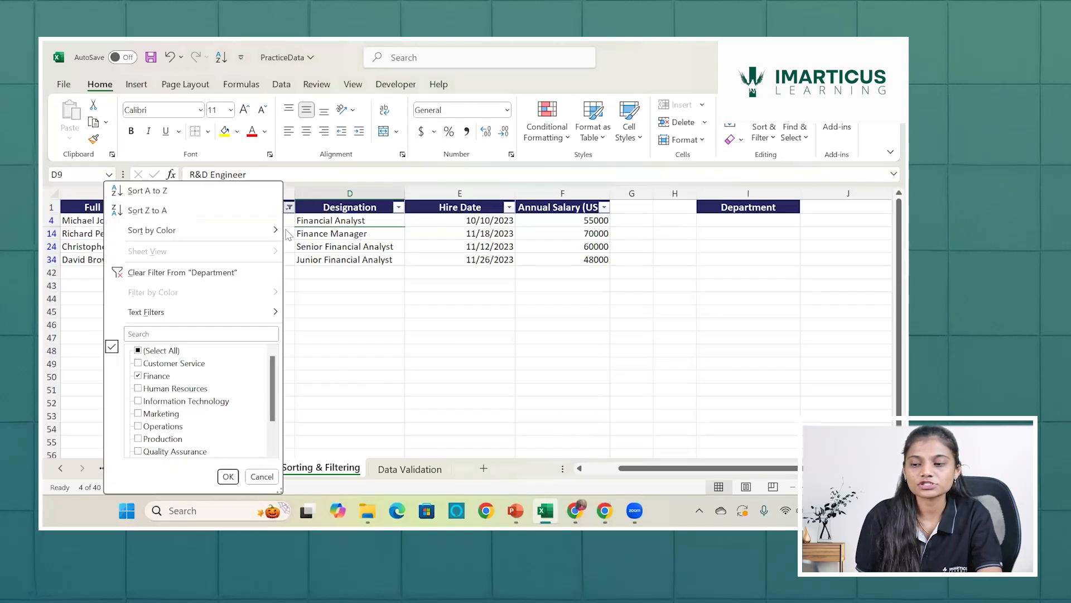
pyautogui.click(233, 278)
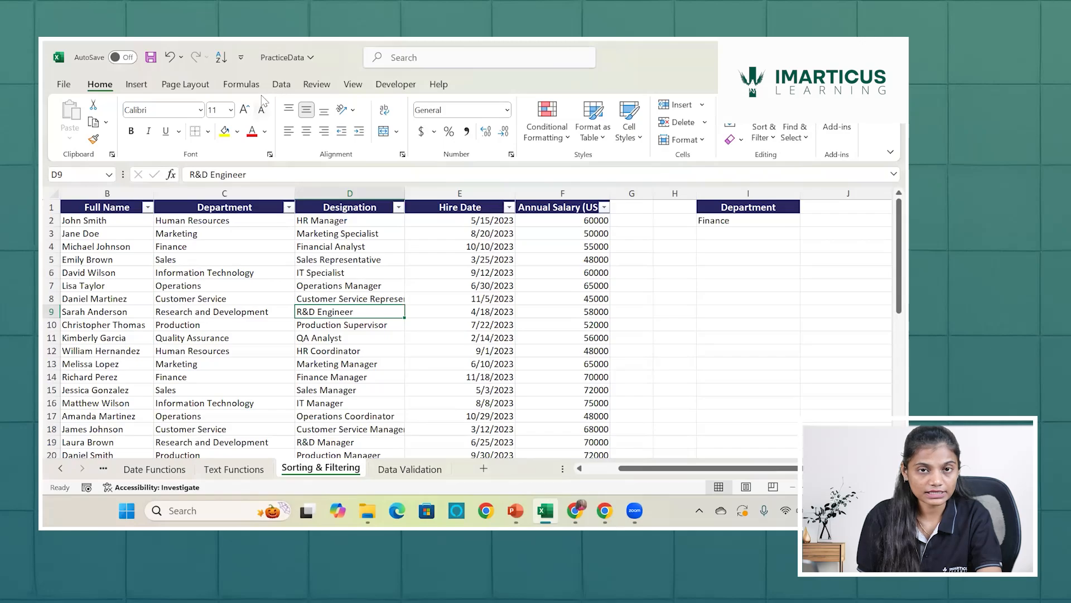
# - Start an Advanced Filter on the employee table that copies to another location, with I1:I2 as the criteria range
pyautogui.click(281, 85)
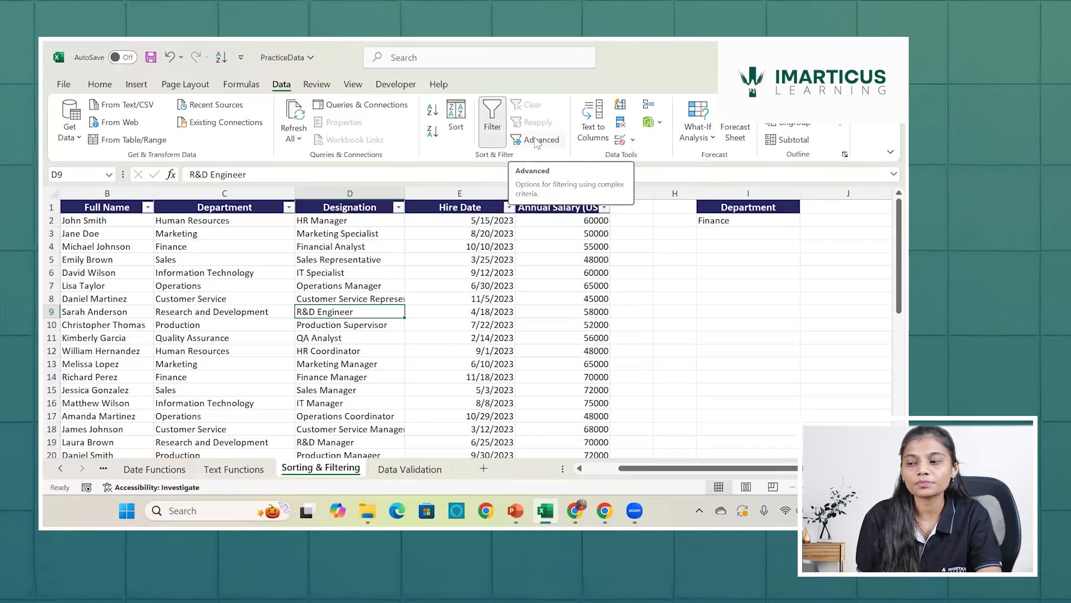
pyautogui.click(536, 140)
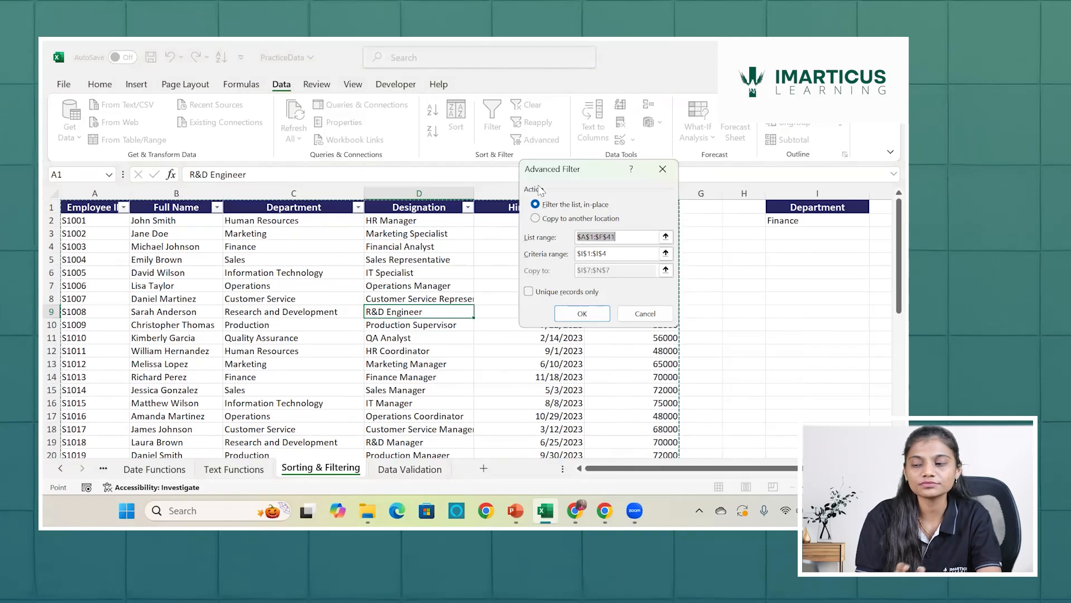
pyautogui.click(546, 219)
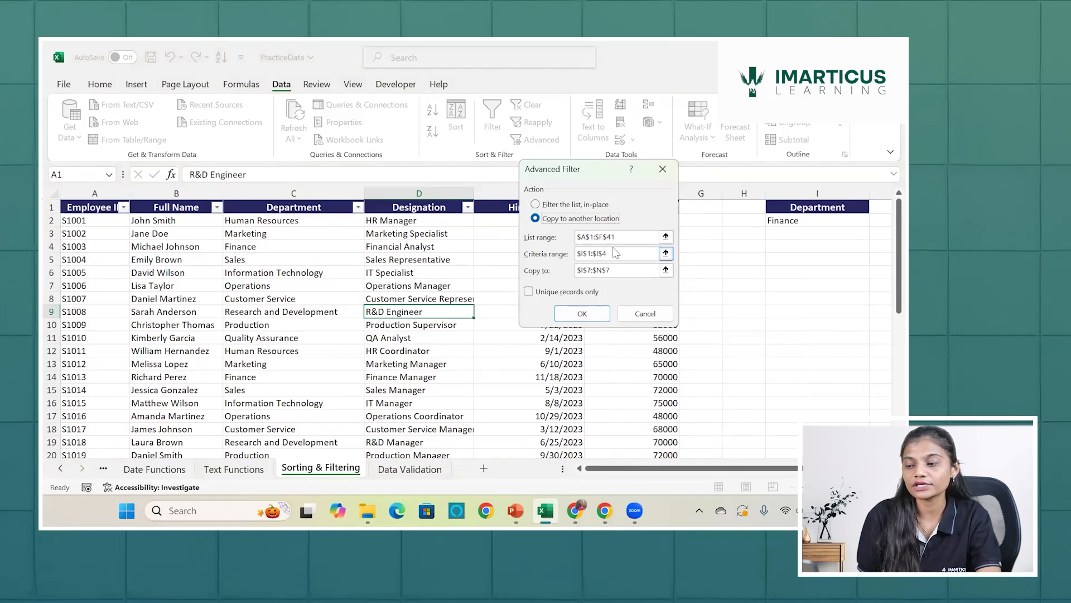
pyautogui.click(666, 253)
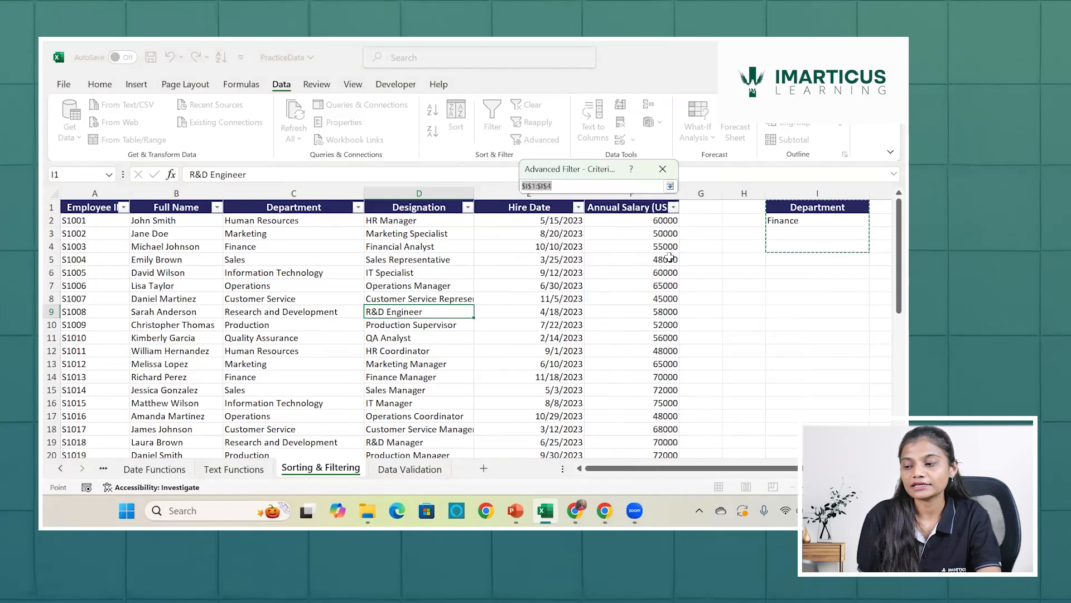
pyautogui.moveTo(800, 207); pyautogui.dragTo(801, 220)
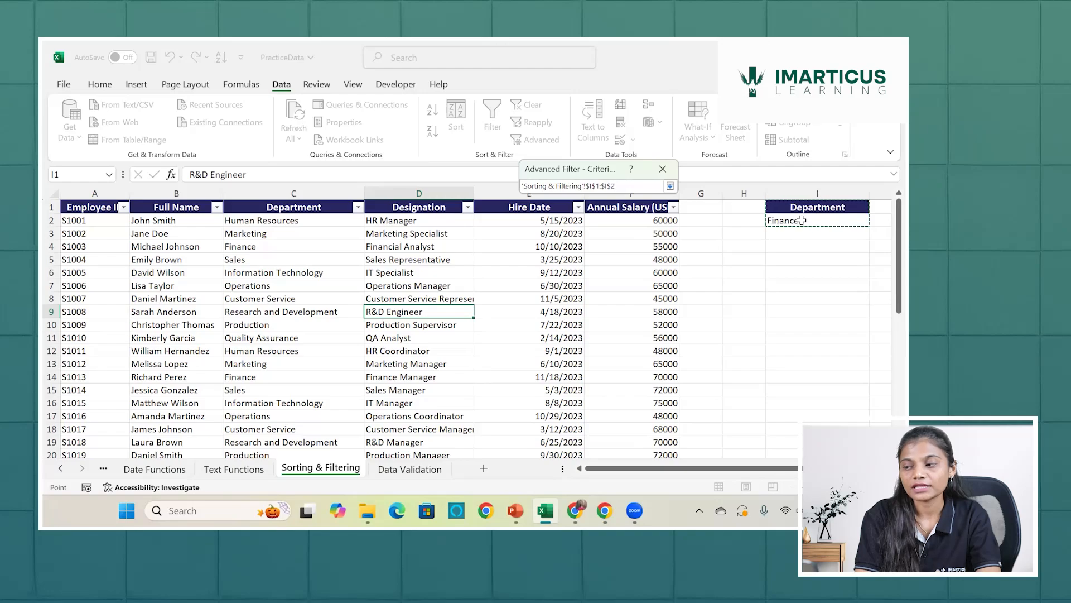
pyautogui.press('Return')
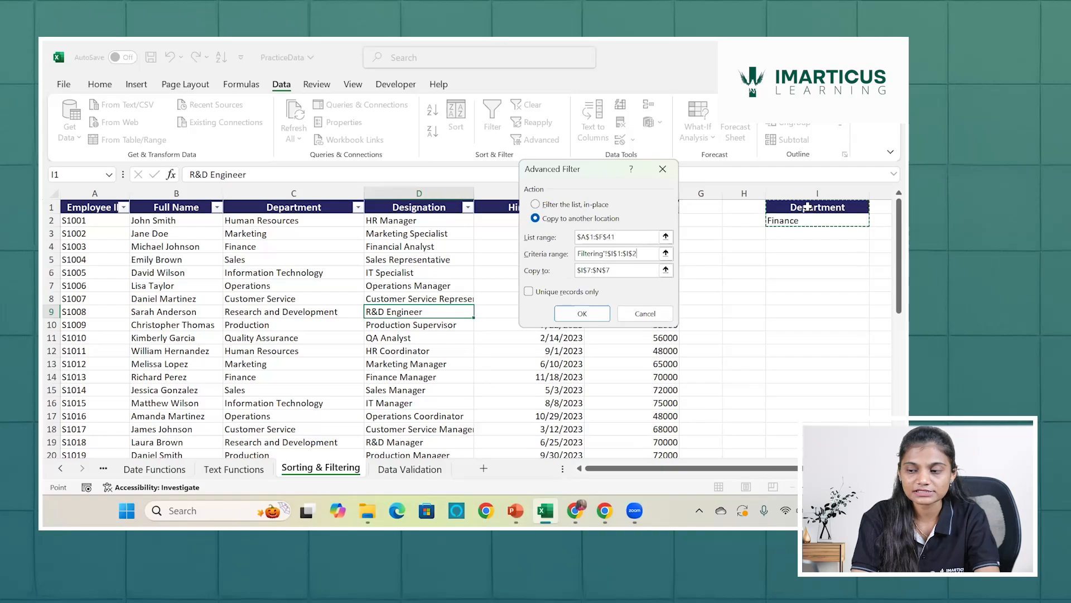
# - Set the Advanced Filter's copy destination to cell I5 and run the filter
pyautogui.click(624, 270)
pyautogui.press('BackSpace')
pyautogui.press('BackSpace')
pyautogui.press('BackSpace')
pyautogui.press('BackSpace')
pyautogui.press('BackSpace')
pyautogui.press('BackSpace')
pyautogui.press('BackSpace')
pyautogui.press('BackSpace')
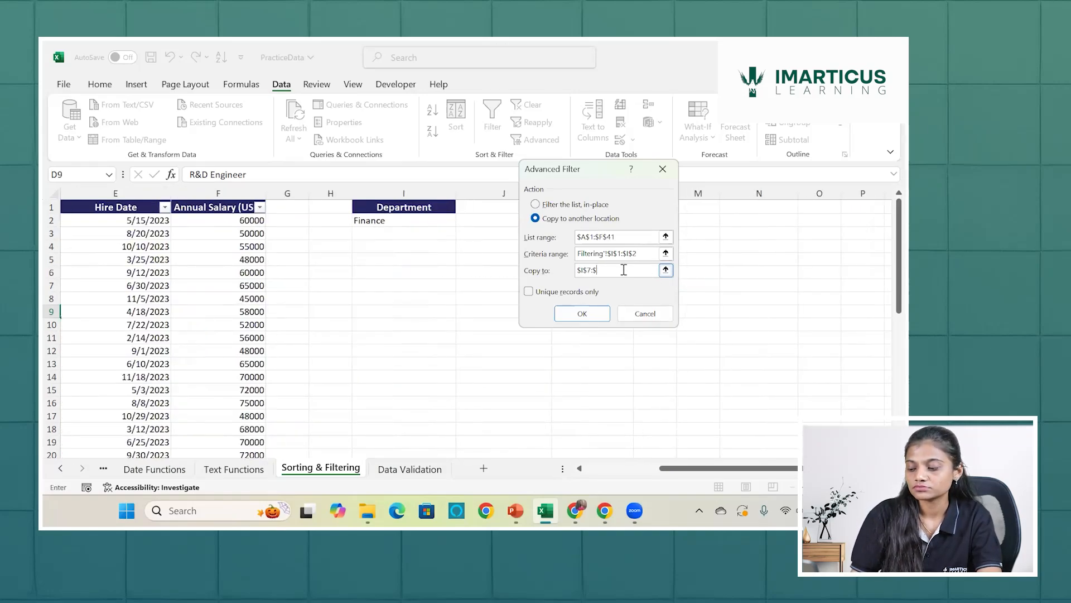
pyautogui.click(405, 253)
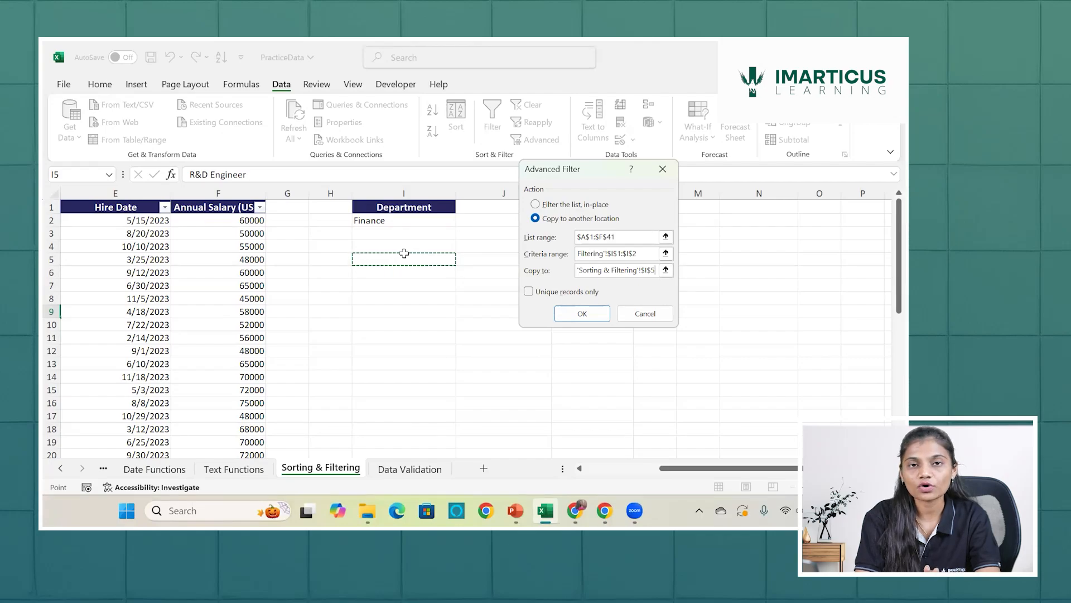
pyautogui.click(575, 314)
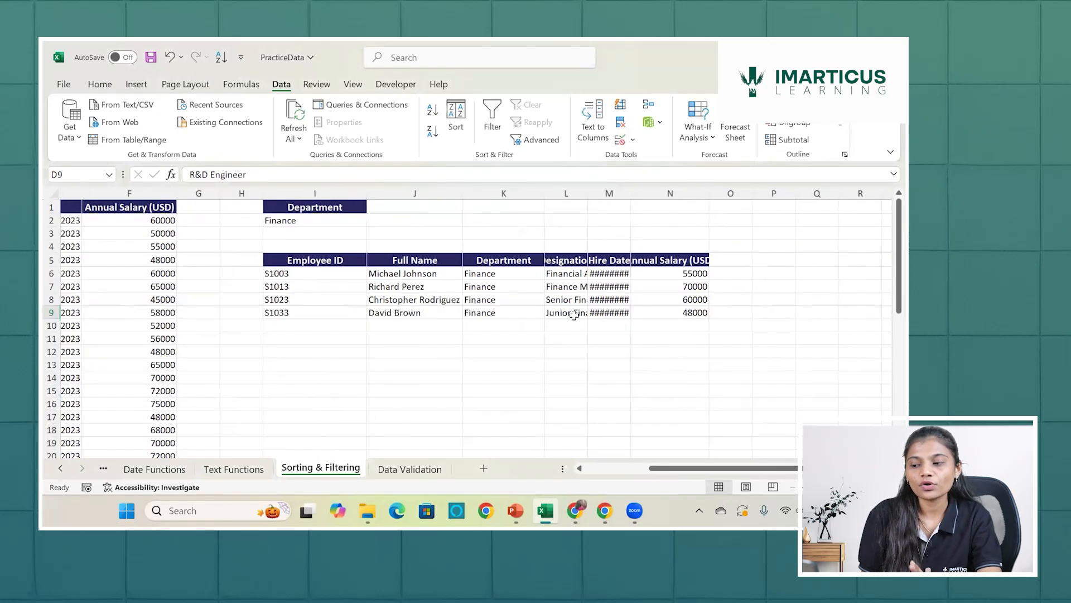
# - Compare the extracted records and the criterion in I2 with the original employee table
pyautogui.hscroll(-3, 574, 315)
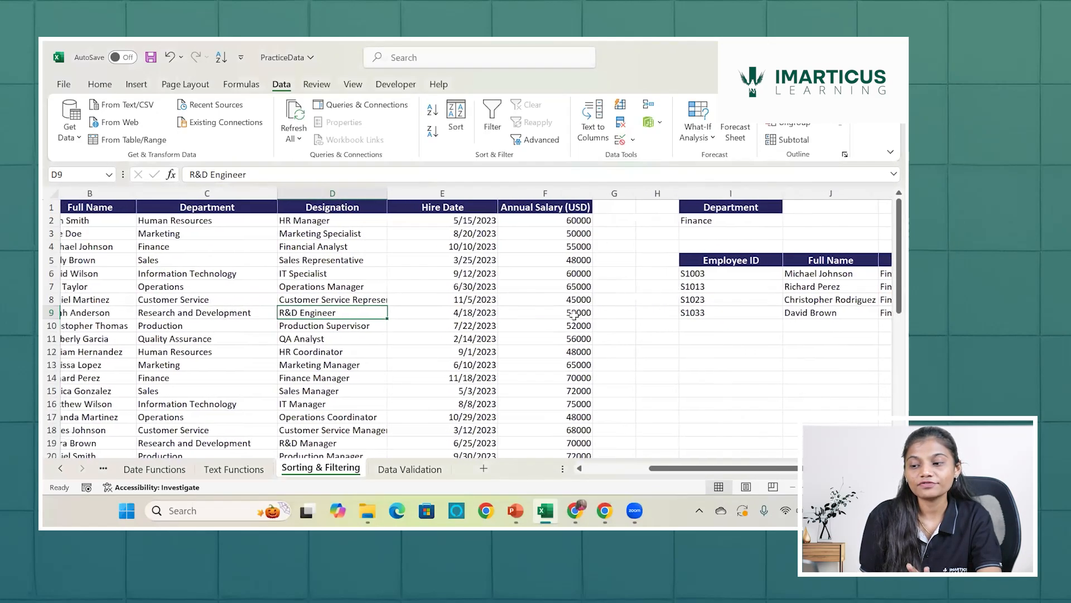
pyautogui.click(808, 221)
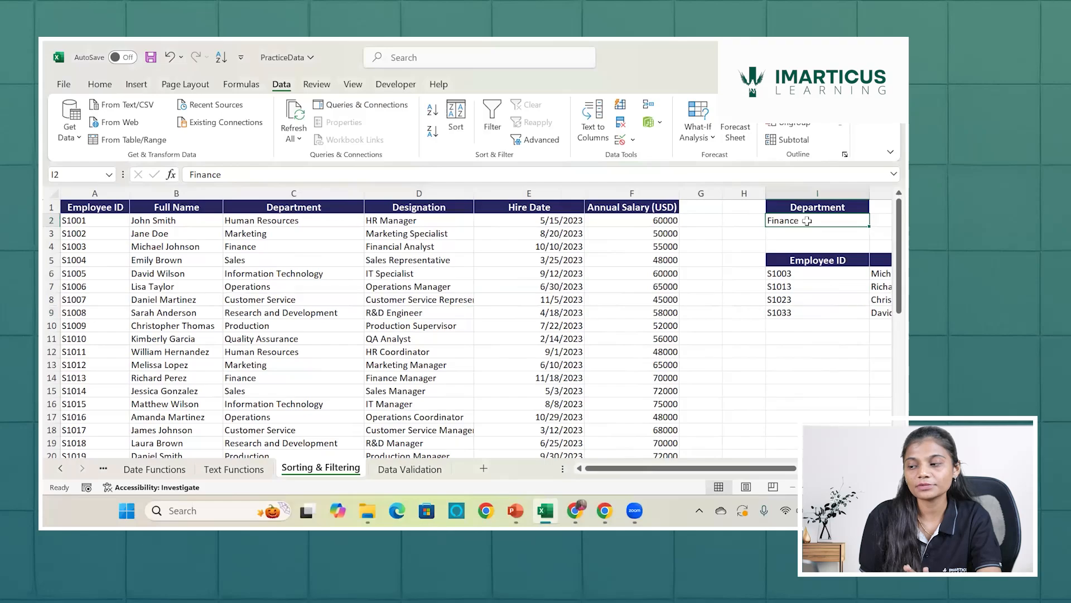
pyautogui.hscroll(5, 808, 221)
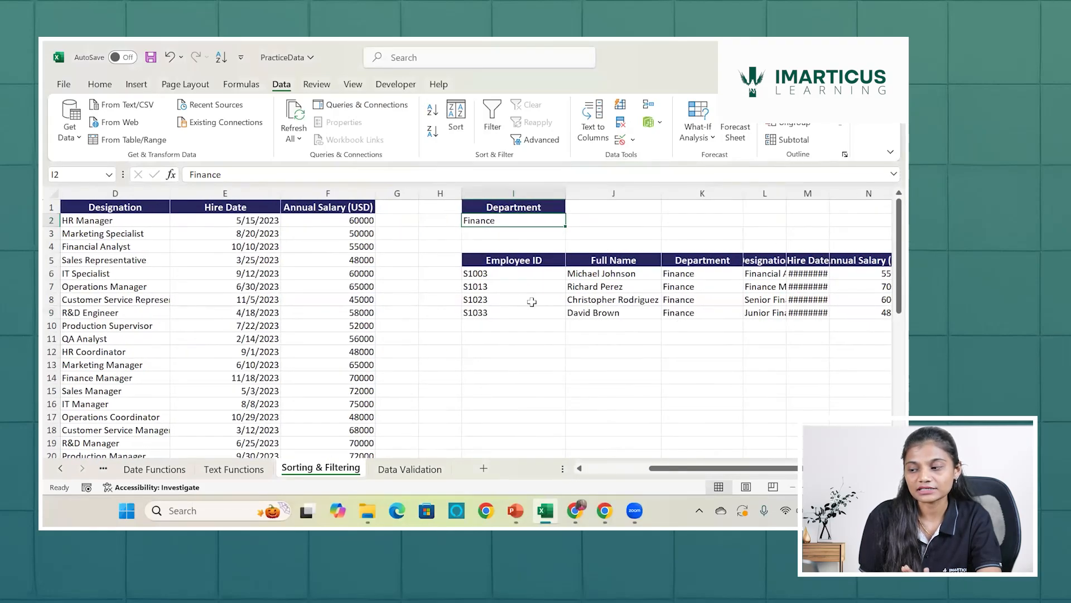
pyautogui.hscroll(2, 756, 302)
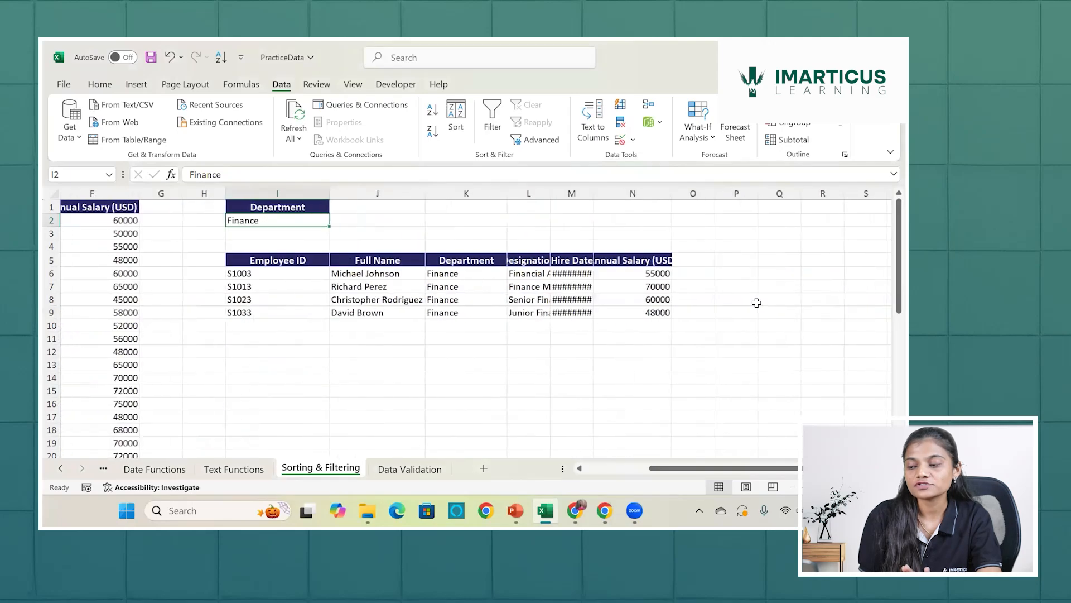
pyautogui.hscroll(-4, 756, 302)
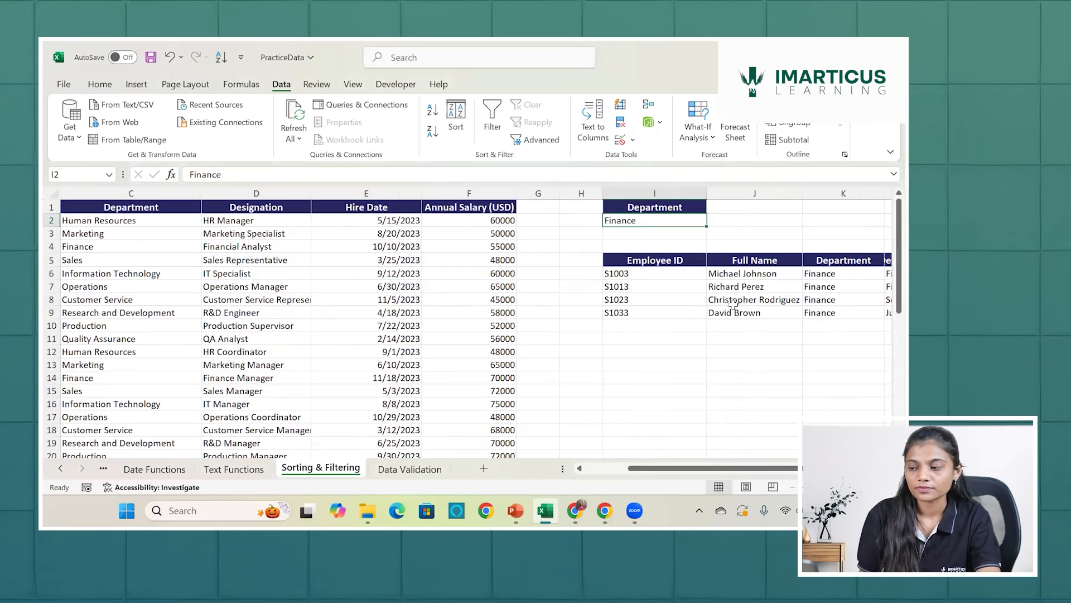
pyautogui.hscroll(4, 733, 304)
pyautogui.hscroll(-4, 733, 304)
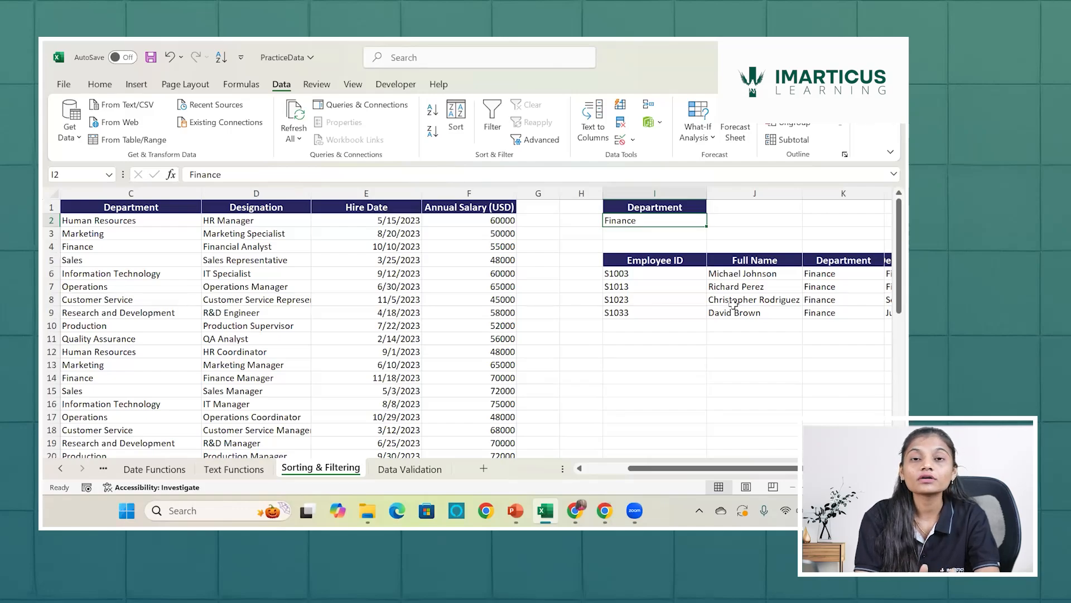
pyautogui.hscroll(-4, 733, 304)
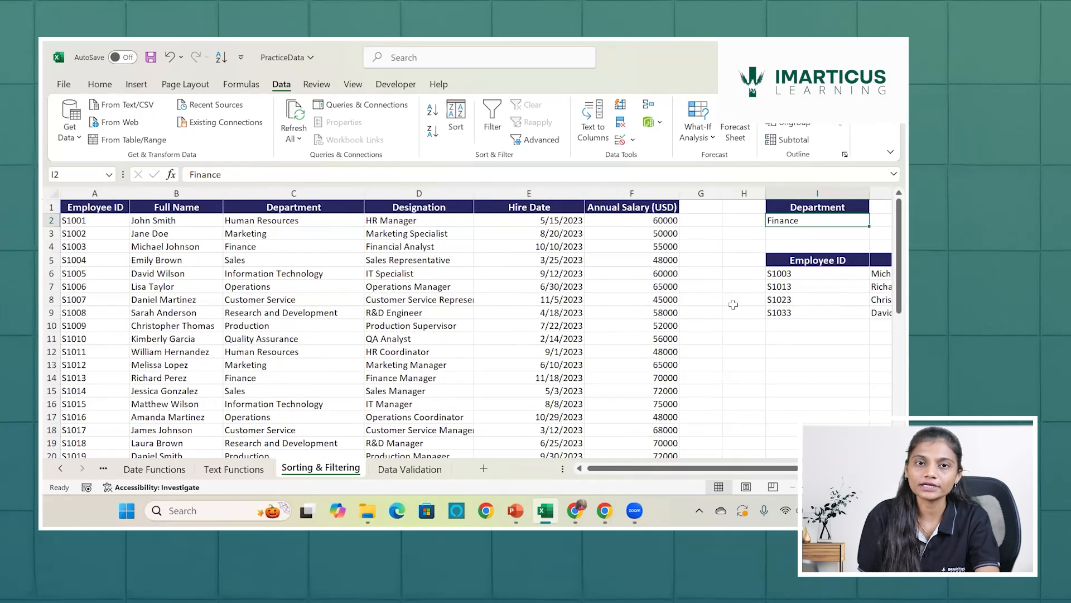
pyautogui.hscroll(8, 733, 304)
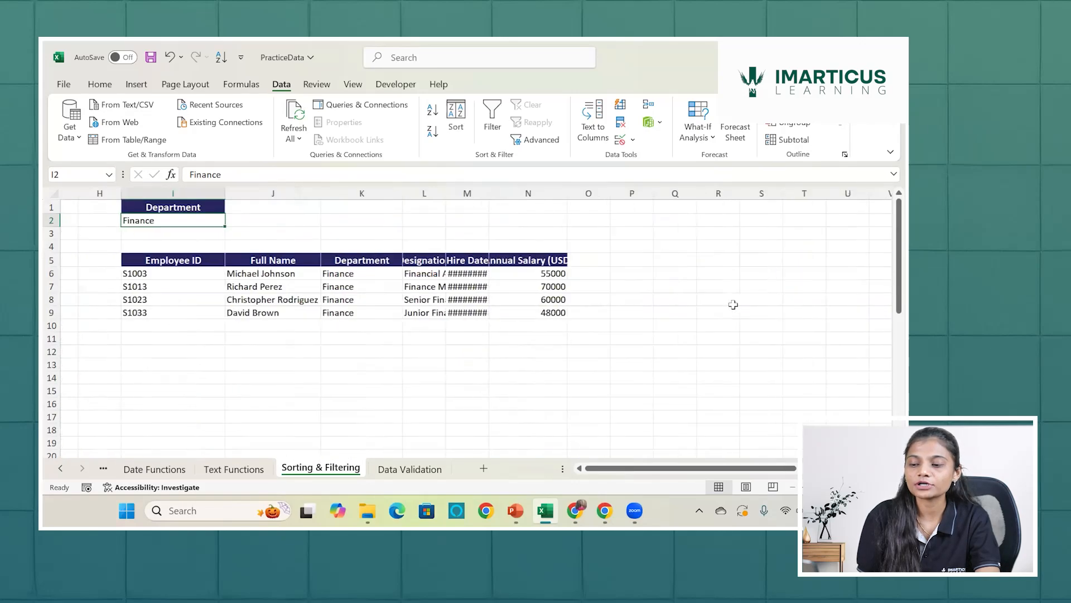
pyautogui.hscroll(-1, 733, 304)
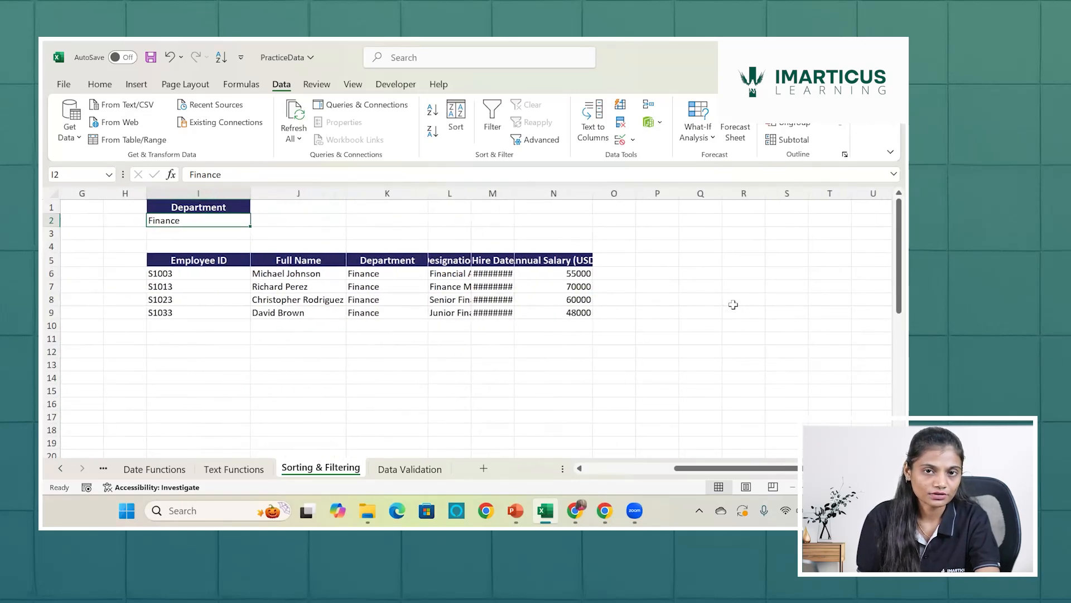
pyautogui.hscroll(-6, 734, 304)
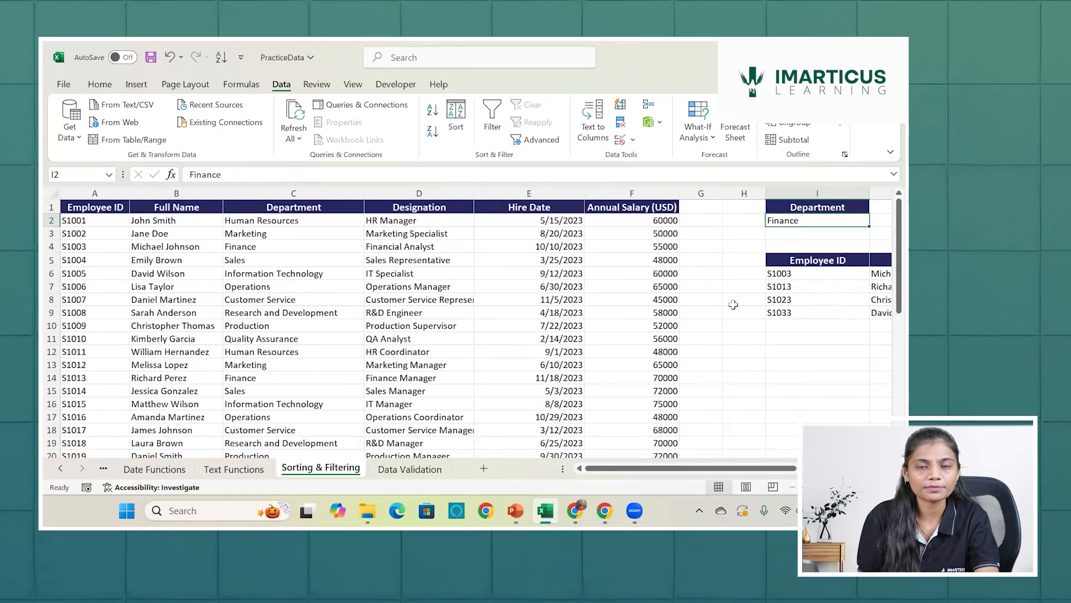
# - Change the Department criterion in cell I2 to F*
pyautogui.hscroll(4, 734, 305)
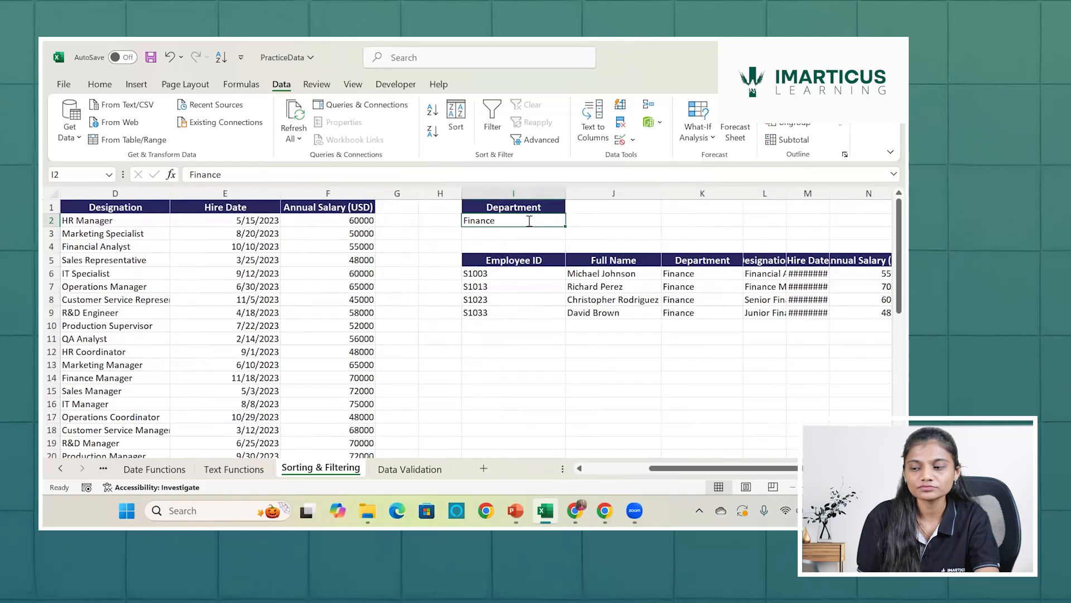
pyautogui.doubleClick(529, 221)
pyautogui.press('BackSpace')
pyautogui.press('BackSpace')
pyautogui.press('BackSpace')
pyautogui.press('BackSpace')
pyautogui.press('BackSpace')
pyautogui.press('BackSpace')
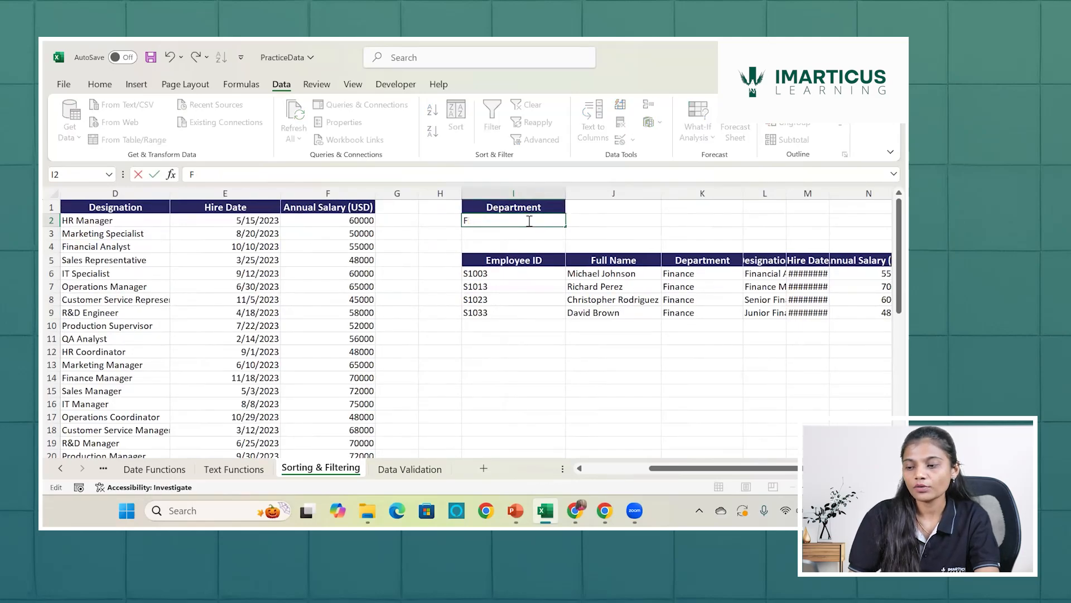
pyautogui.write('*')
pyautogui.press('Return')
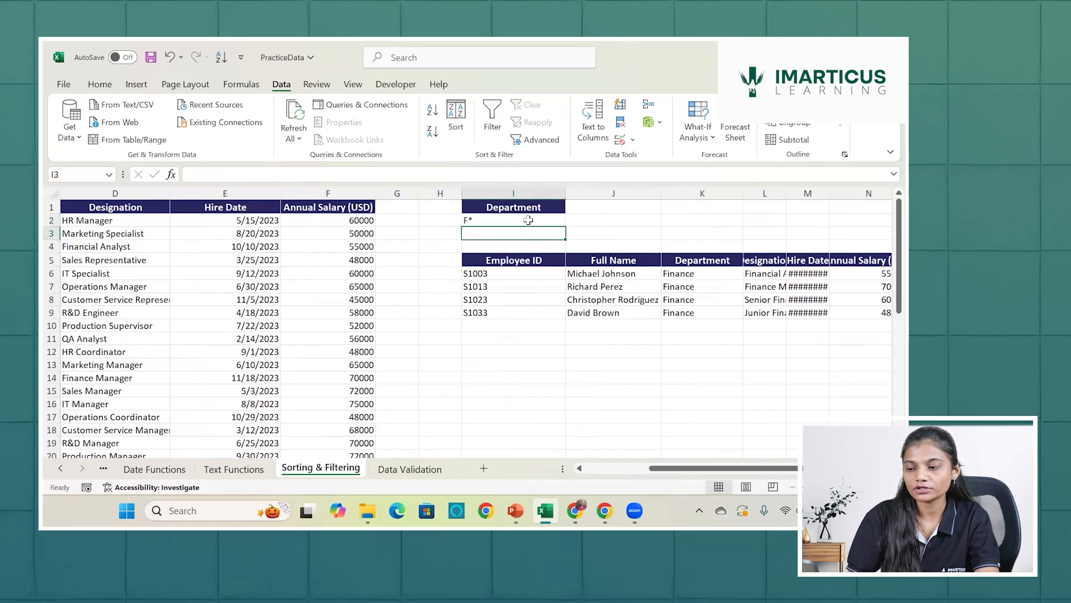
# - Select the previously extracted records together with their headers in I5:N9
pyautogui.click(509, 260)
pyautogui.moveTo(514, 312); pyautogui.dragTo(792, 321)
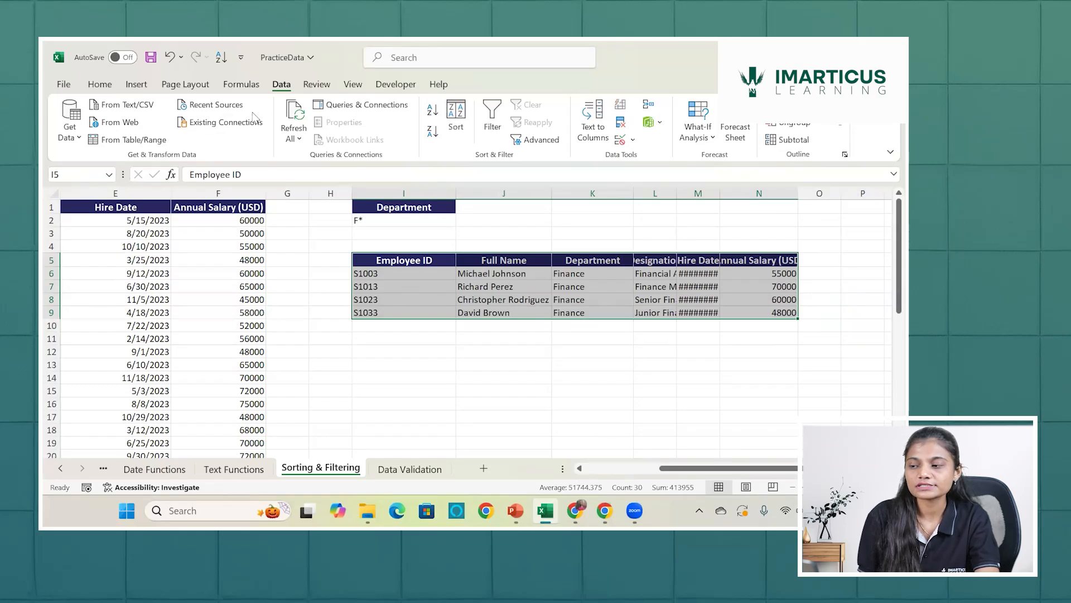
pyautogui.click(100, 84)
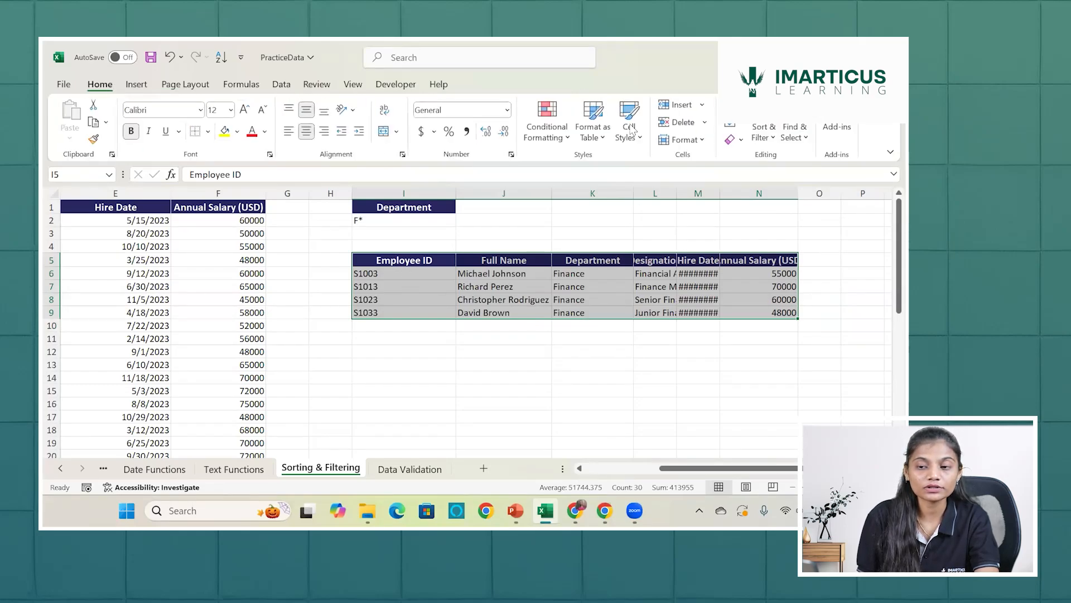
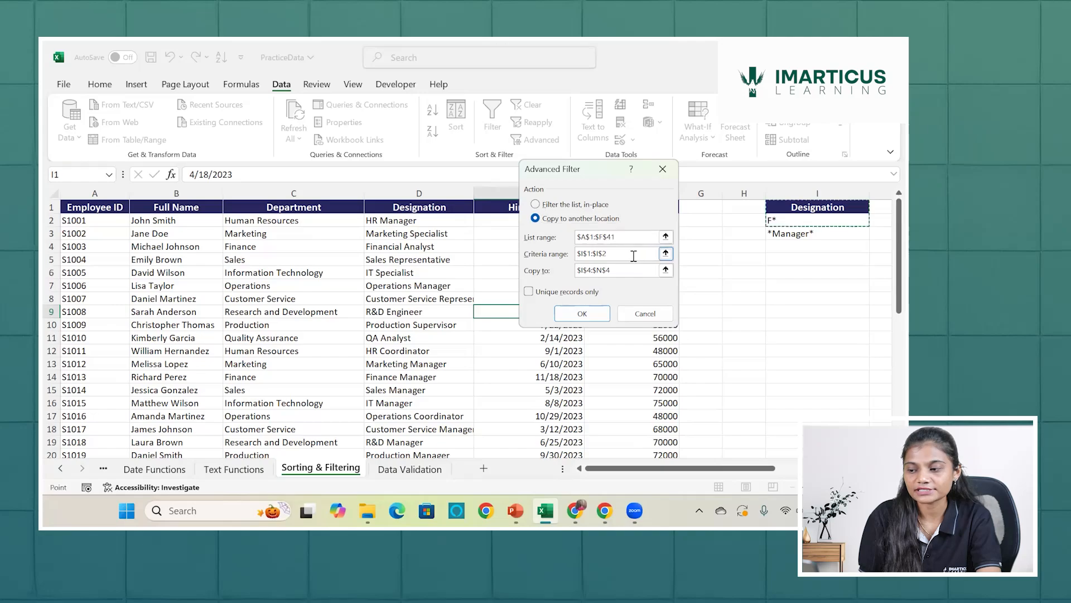
# - Replace the Advanced Filter's criteria range with I1:I3, covering the Designation header and both criteria
pyautogui.press('BackSpace')
pyautogui.press('BackSpace')
pyautogui.press('BackSpace')
pyautogui.press('BackSpace')
pyautogui.press('BackSpace')
pyautogui.press('BackSpace')
pyautogui.press('BackSpace')
pyautogui.press('BackSpace')
pyautogui.press('BackSpace')
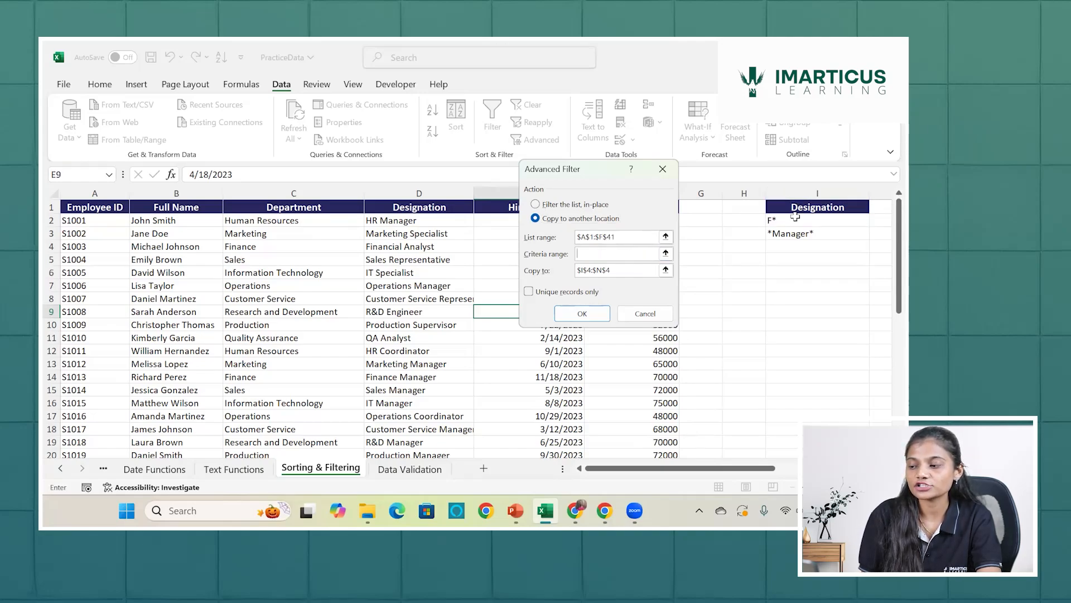
pyautogui.moveTo(804, 207); pyautogui.dragTo(805, 233)
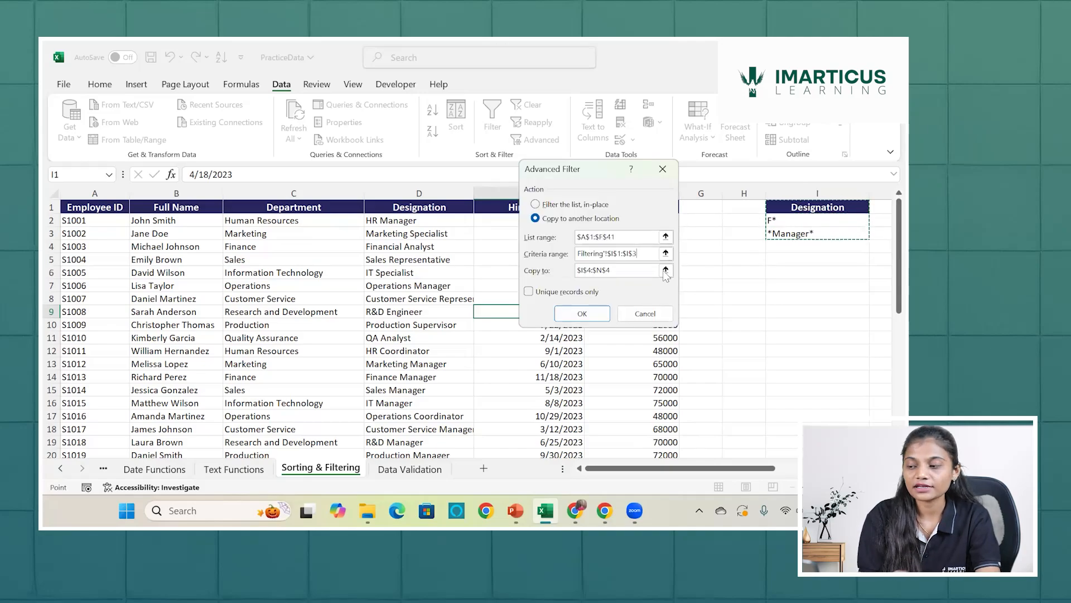
# - Set the Advanced Filter's copy destination to cell I6 and run the filter
pyautogui.click(626, 269)
pyautogui.press('BackSpace')
pyautogui.press('BackSpace')
pyautogui.press('BackSpace')
pyautogui.press('BackSpace')
pyautogui.press('BackSpace')
pyautogui.press('BackSpace')
pyautogui.press('BackSpace')
pyautogui.press('BackSpace')
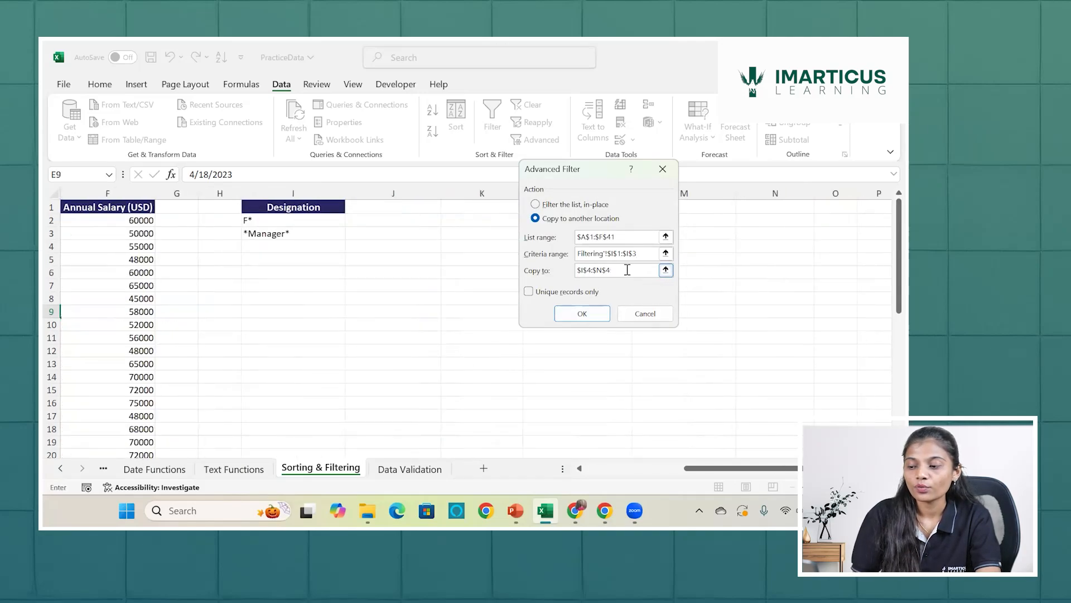
pyautogui.press('BackSpace')
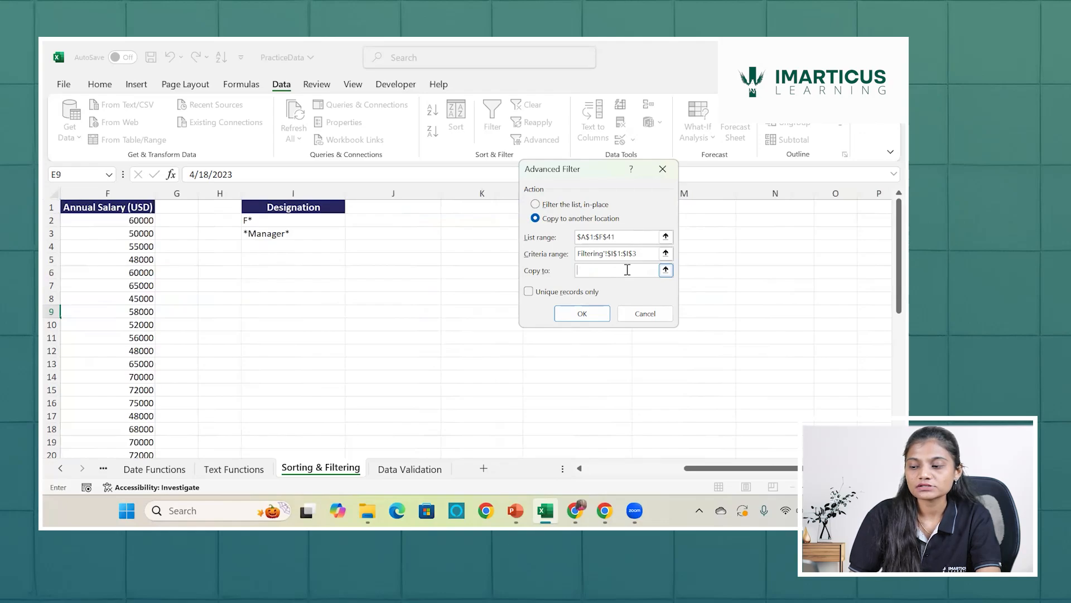
pyautogui.click(282, 278)
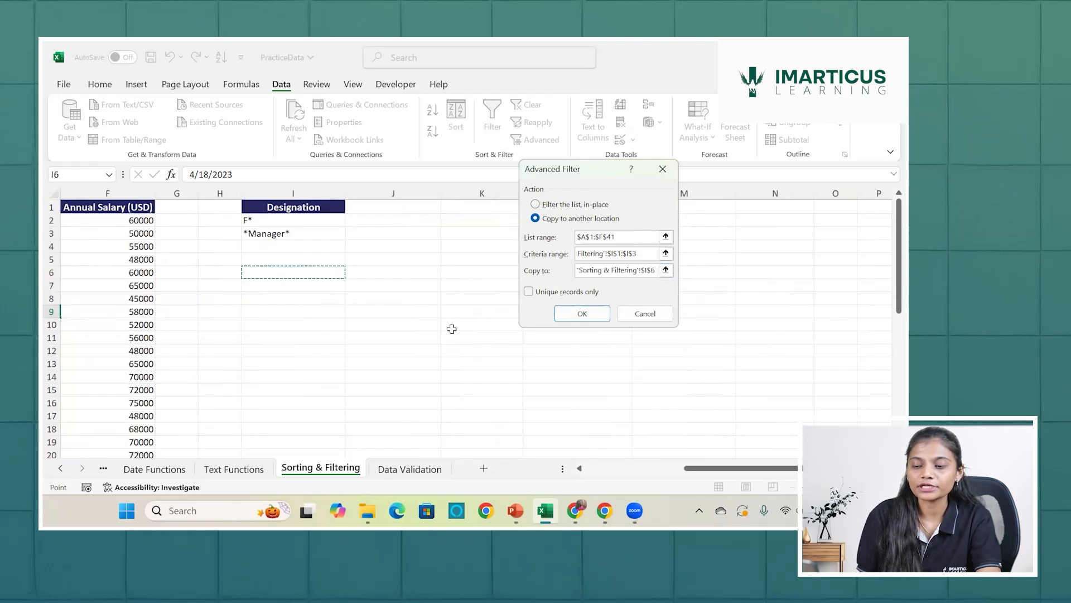
pyautogui.click(583, 313)
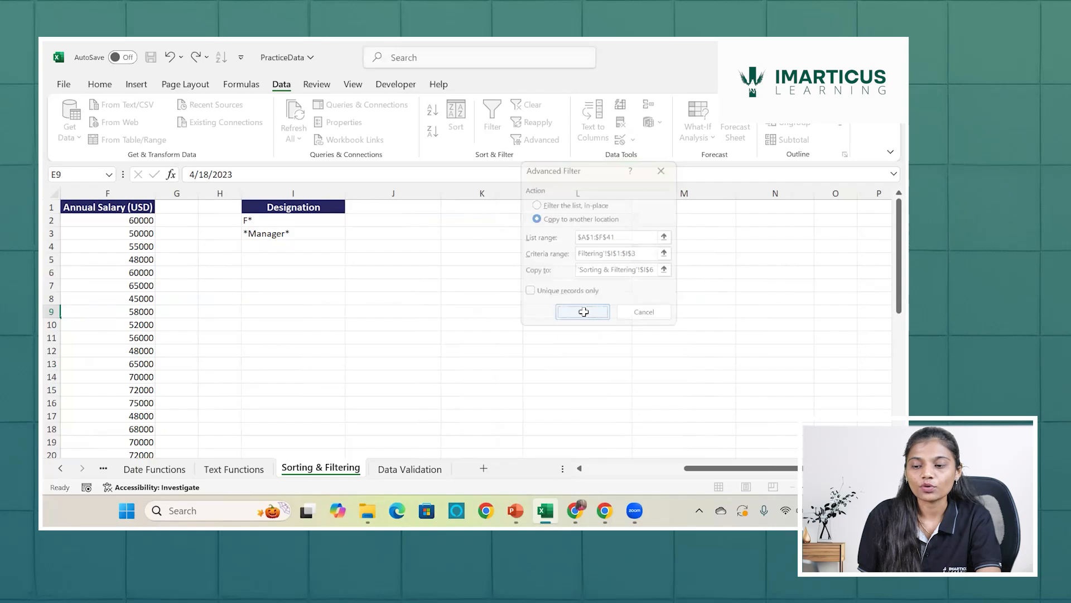
# - Compare the designations in the extracted records with the two criteria in I2 and I3
pyautogui.hscroll(4, 483, 339)
pyautogui.hscroll(1, 483, 338)
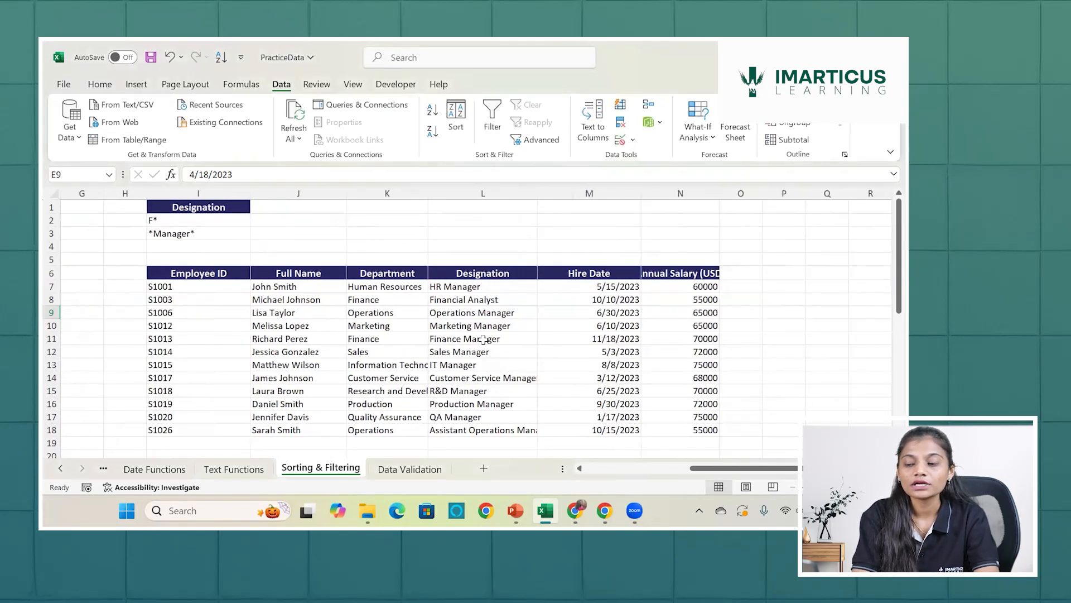
pyautogui.click(476, 285)
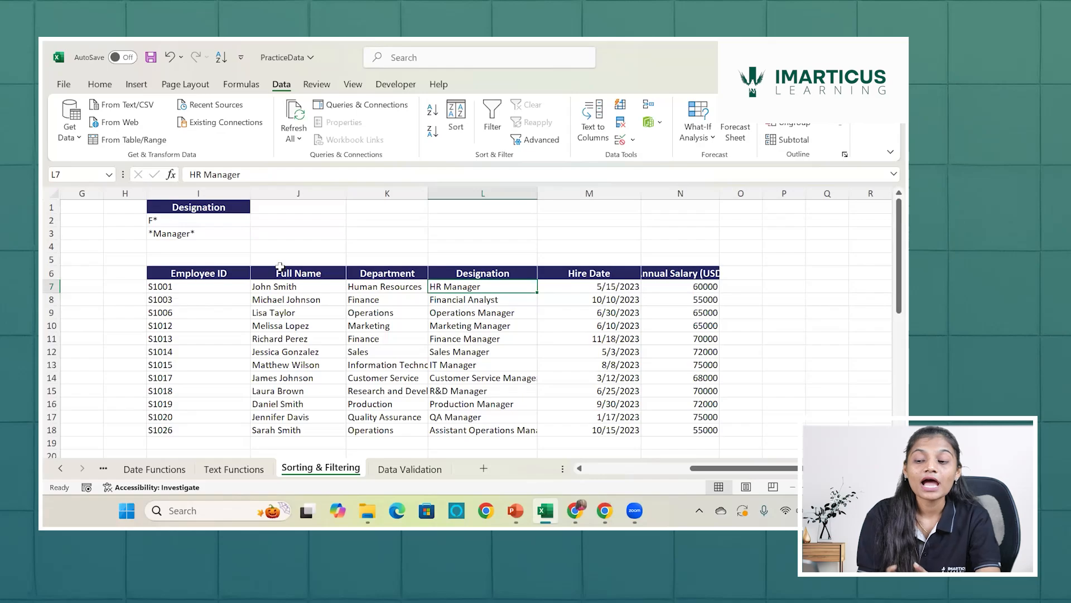
pyautogui.click(212, 236)
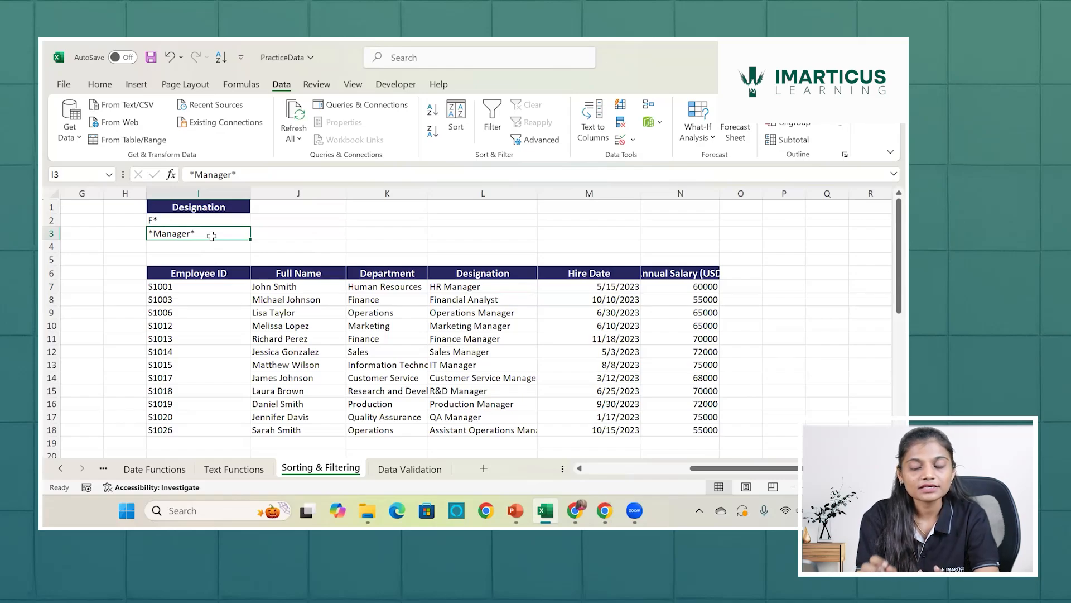
pyautogui.click(196, 222)
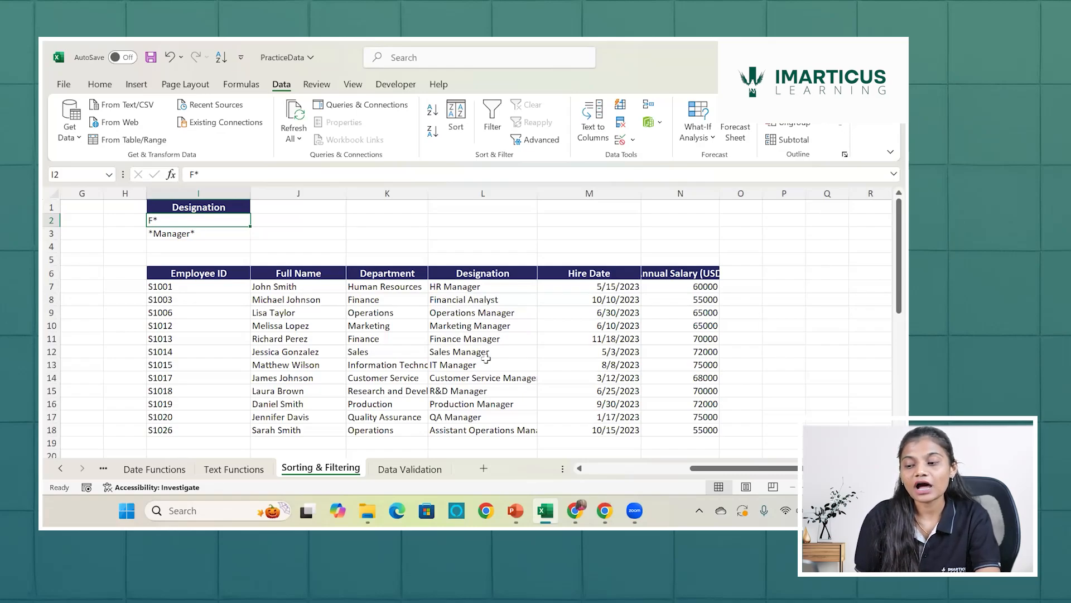
pyautogui.scroll(-1, 450, 319)
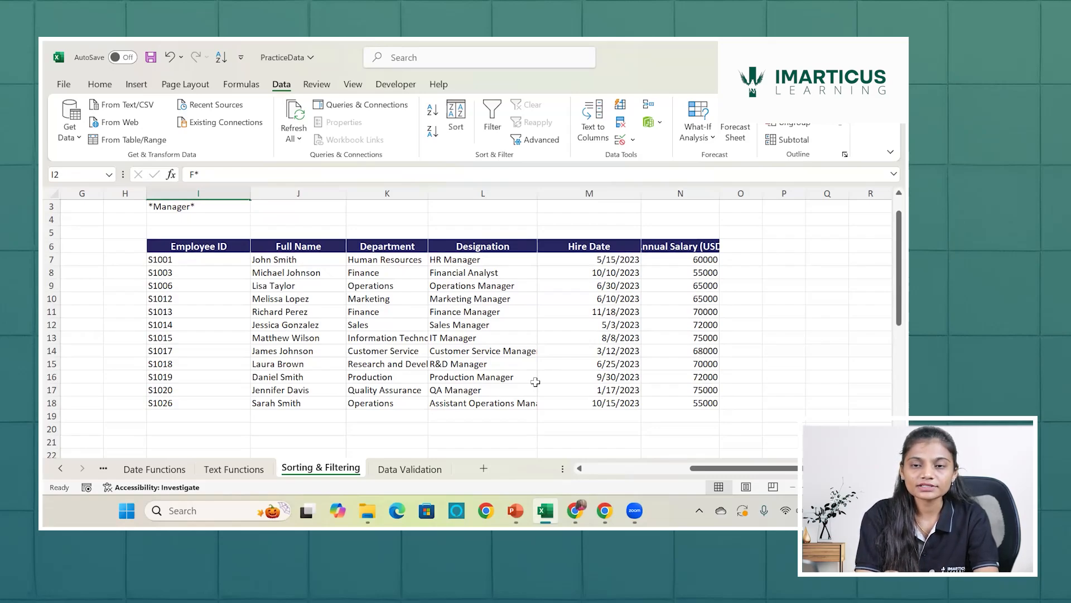
pyautogui.scroll(1, 535, 381)
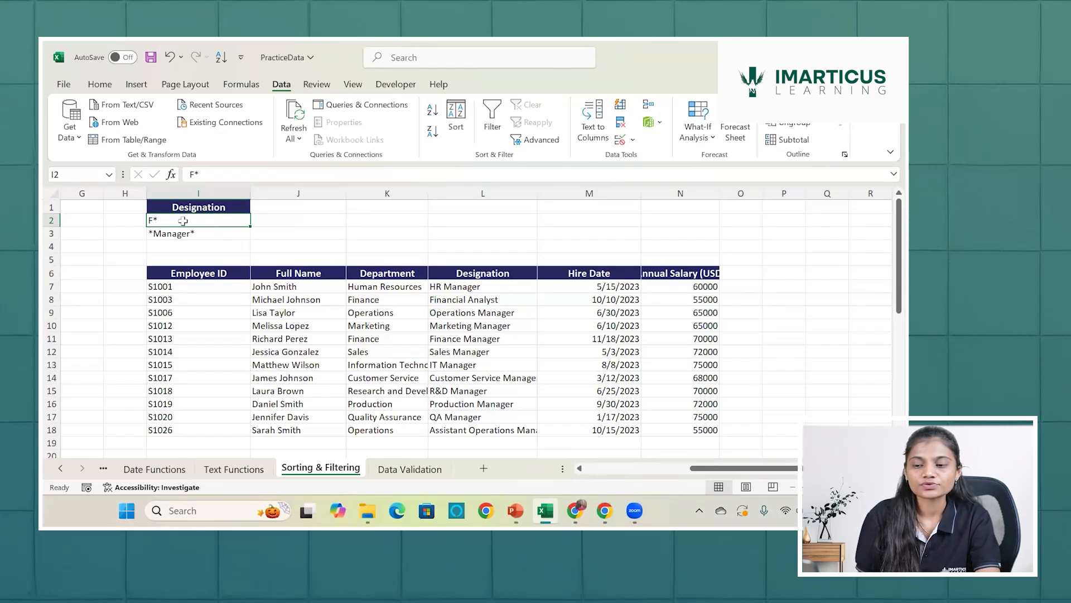
# - Clear all contents and formatting from the extracted records table starting at I6
pyautogui.click(176, 271)
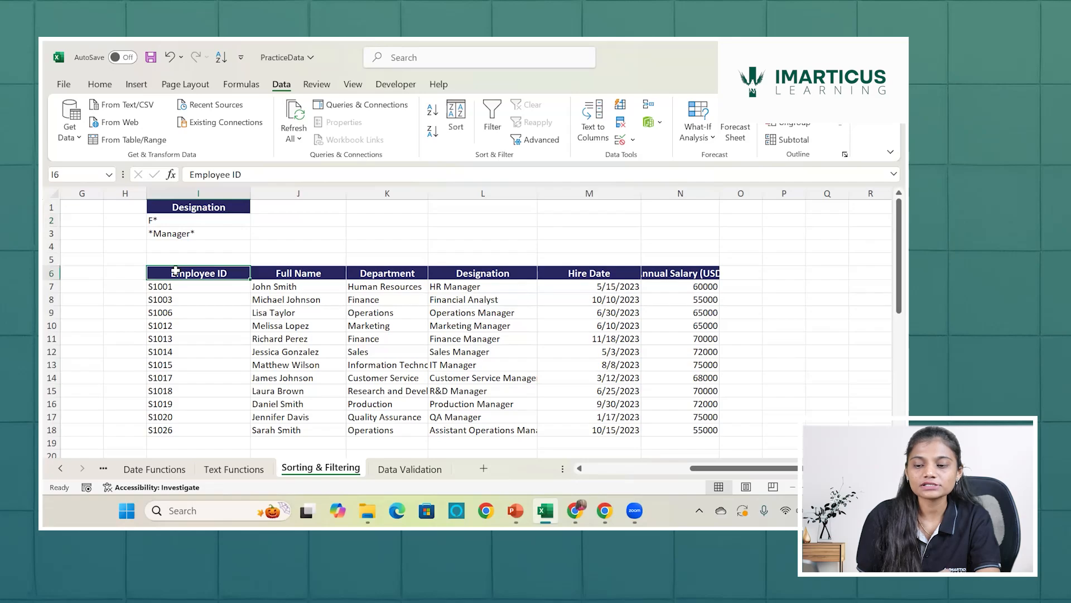
pyautogui.hotkey('ctrl', 'a')
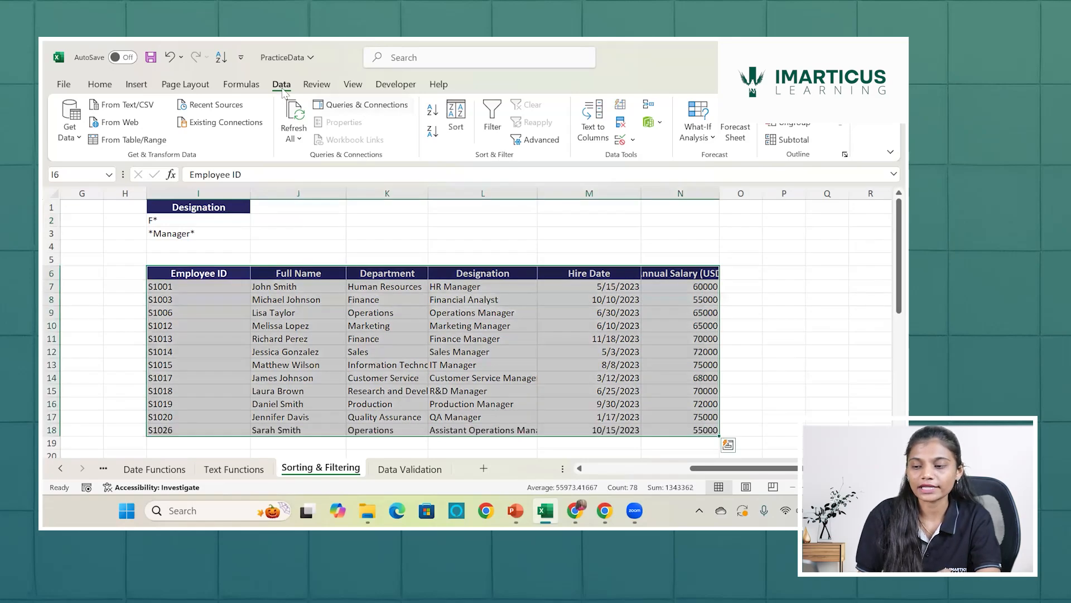
pyautogui.click(99, 85)
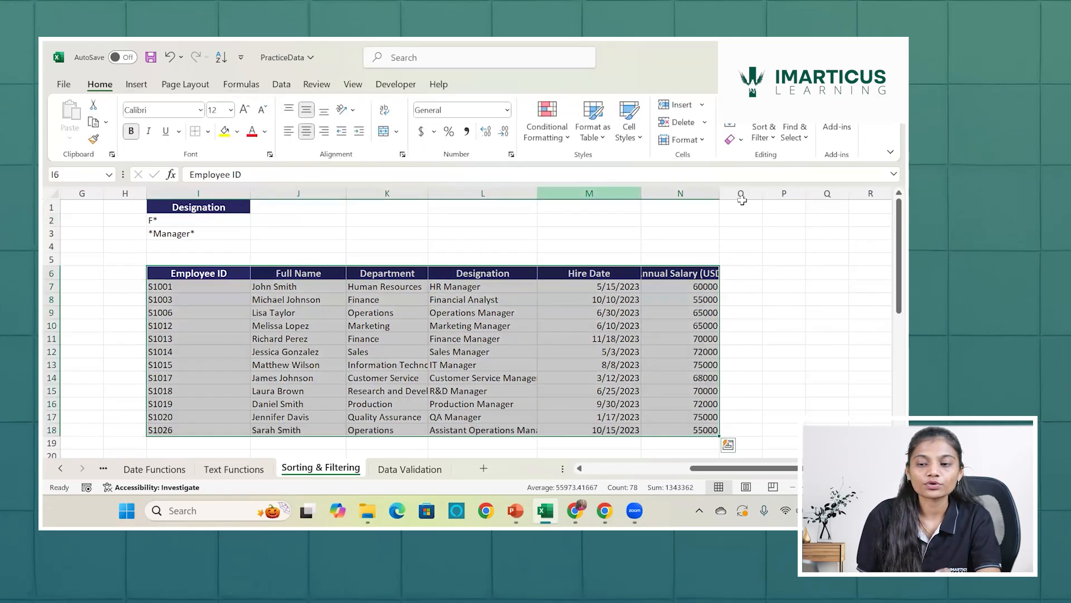
pyautogui.click(741, 140)
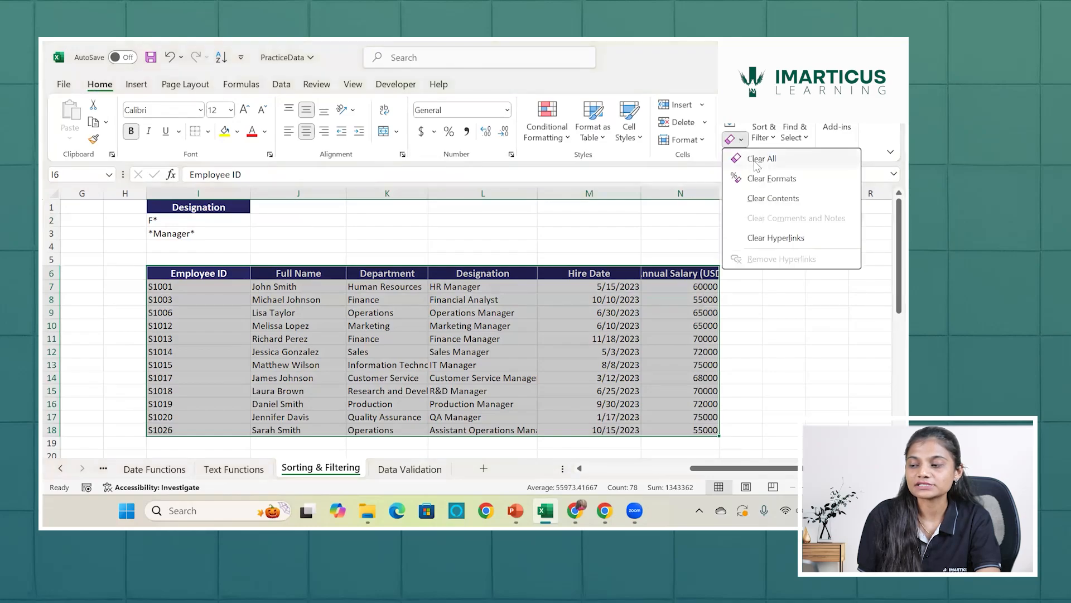
pyautogui.click(755, 161)
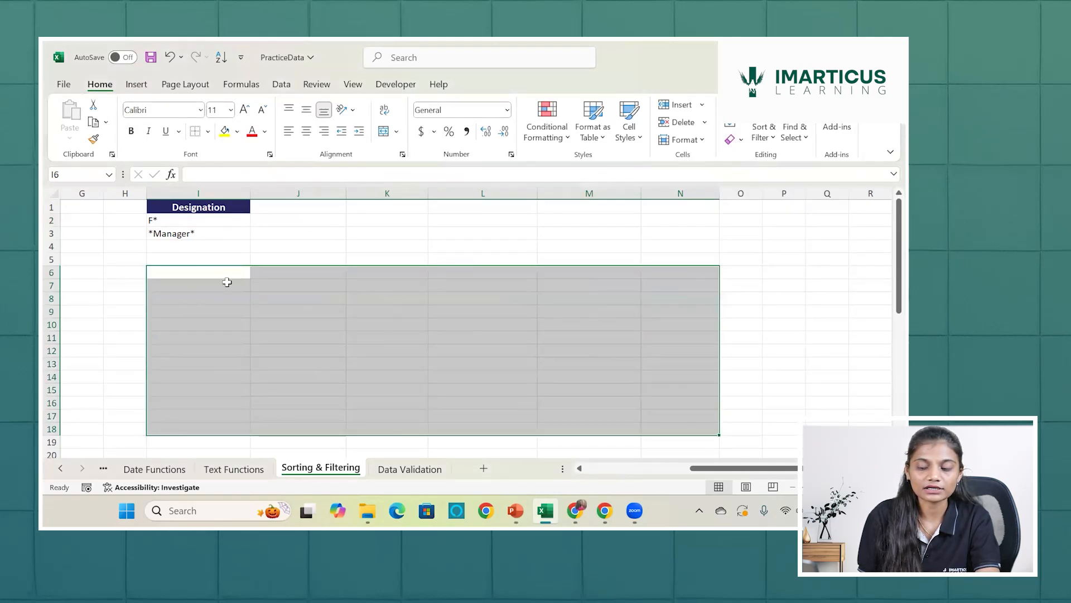
# - Delete the F* criterion from I2 and move the *Manager* criterion from I3 up to I2
pyautogui.click(207, 218)
pyautogui.moveTo(207, 218); pyautogui.dragTo(207, 234)
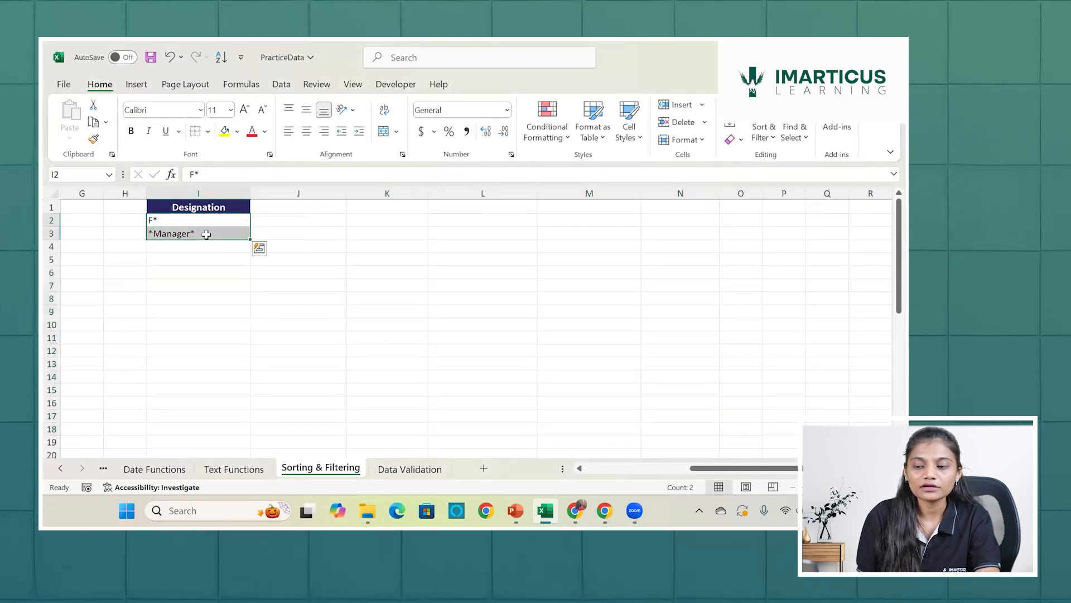
pyautogui.press('BackSpace')
pyautogui.click(211, 269)
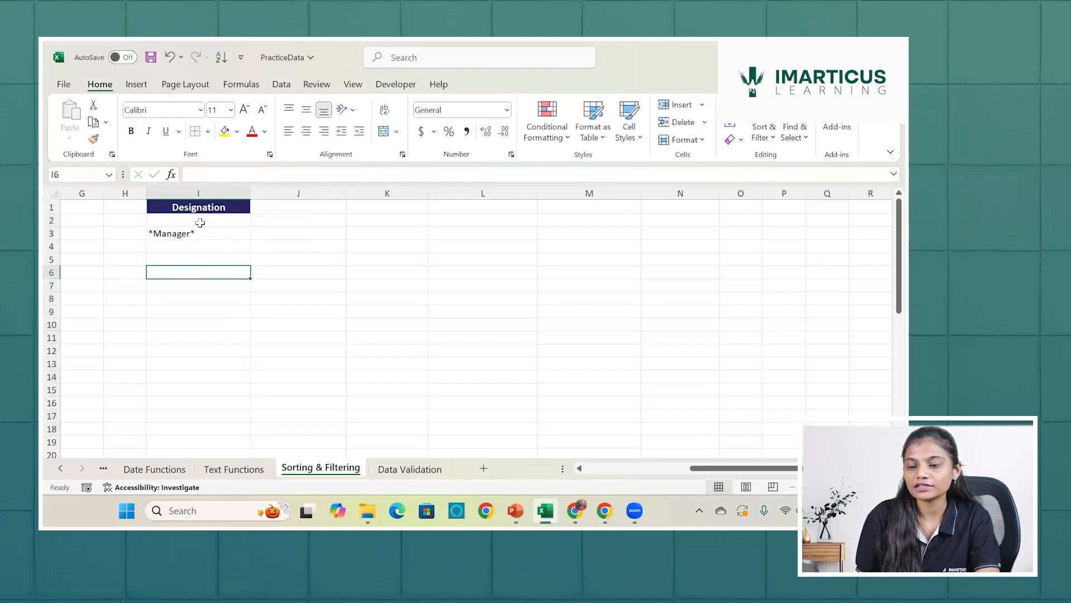
pyautogui.click(198, 232)
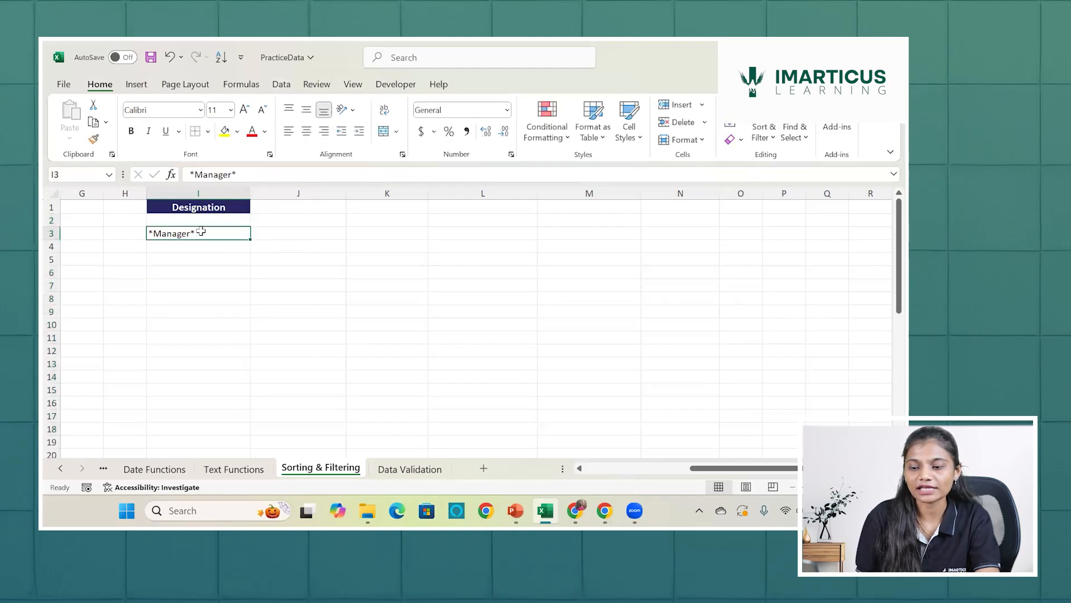
pyautogui.moveTo(208, 231); pyautogui.dragTo(207, 217)
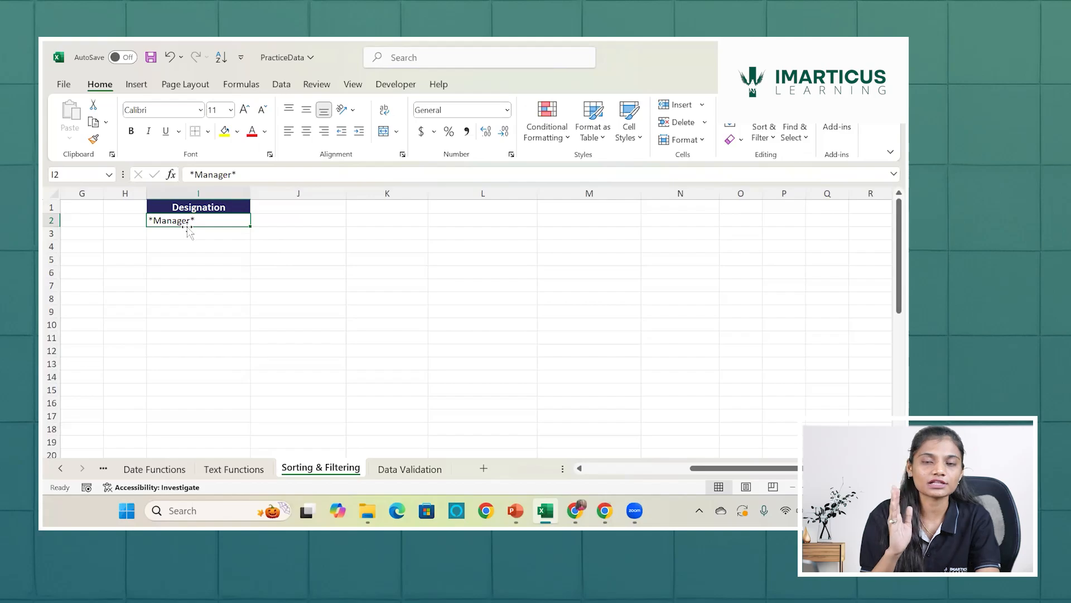
# - Copy the Annual Salary (USD) header from F1 into J1 beside the Designation criterion header
pyautogui.click(279, 211)
pyautogui.hscroll(-3, 279, 211)
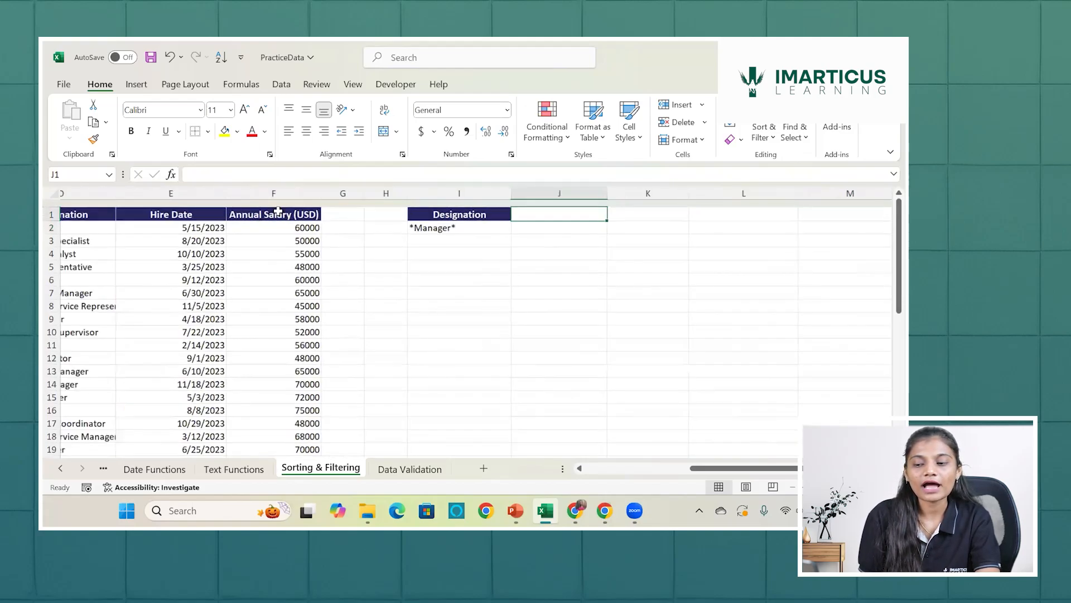
pyautogui.click(264, 206)
pyautogui.click(323, 206)
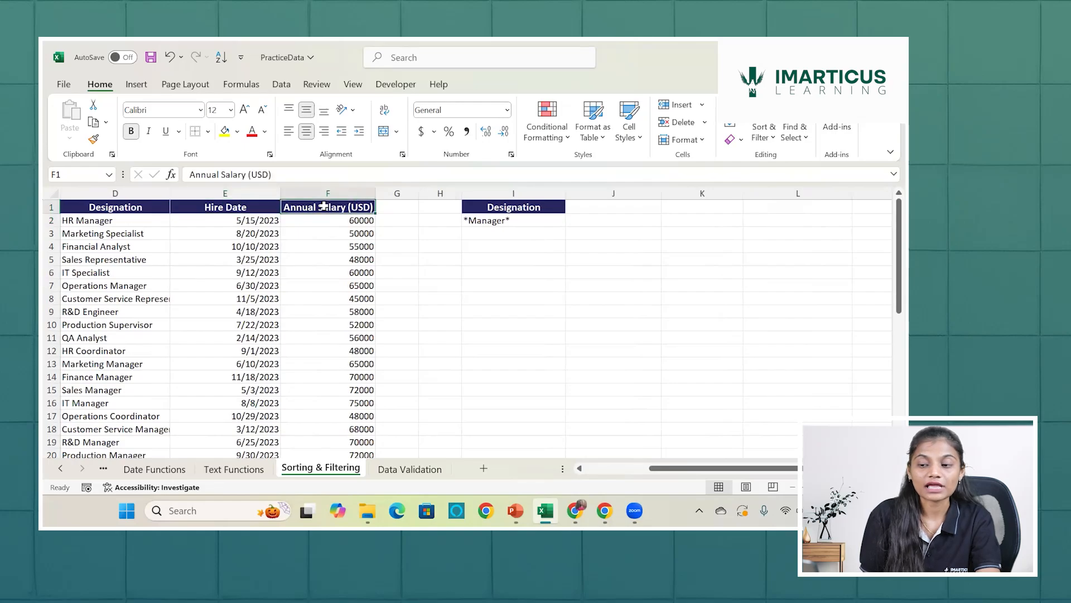
pyautogui.hotkey('ctrl', 'c')
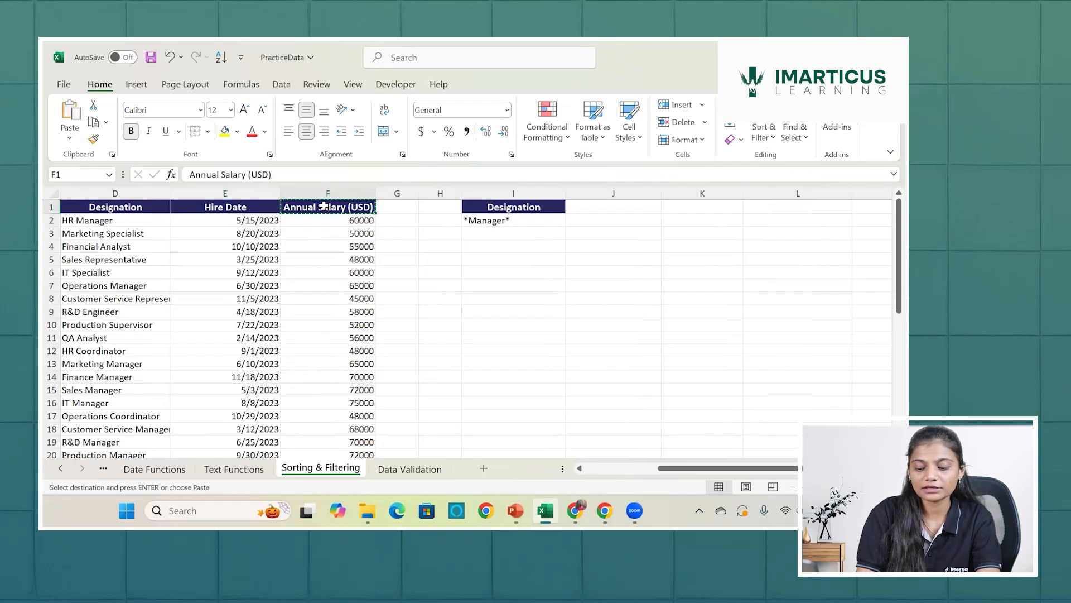
pyautogui.click(599, 211)
pyautogui.hotkey('ctrl', 'v')
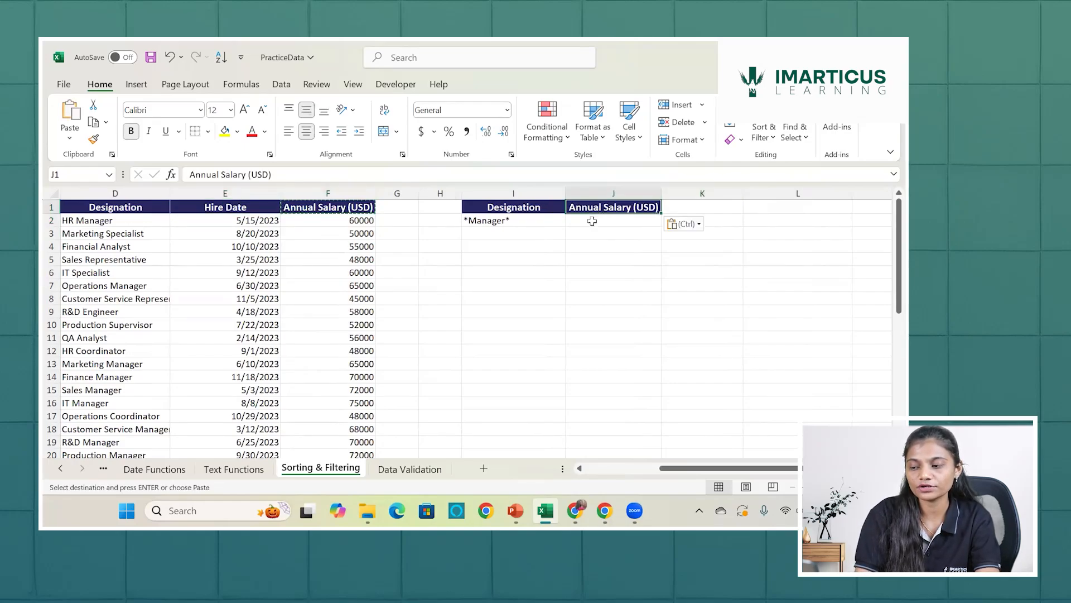
# - Enter the criterion >50000 in J2 under the copied Annual Salary (USD) header
pyautogui.click(591, 221)
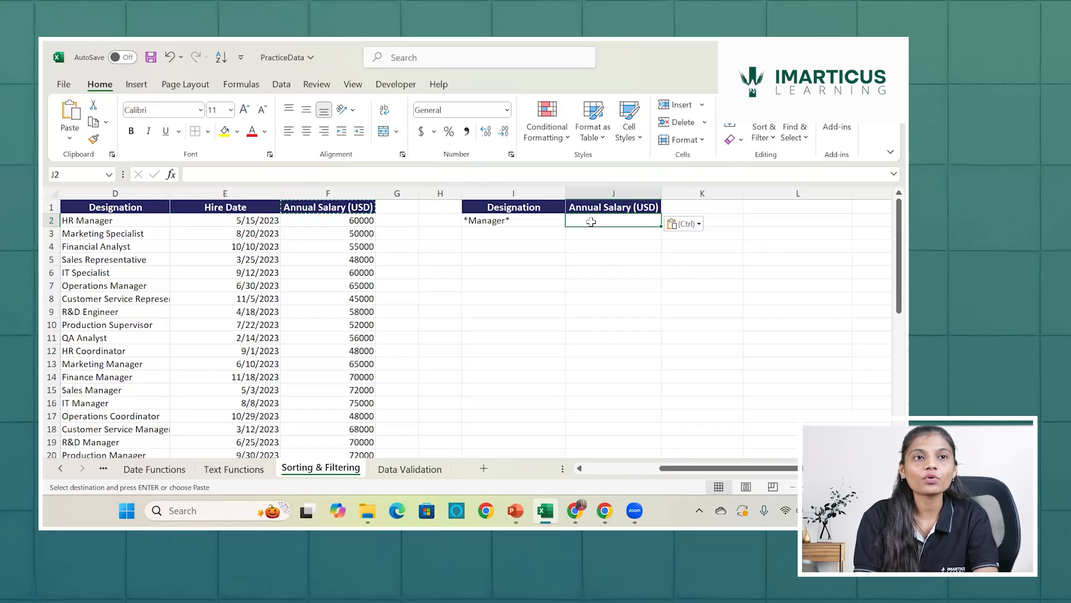
pyautogui.press('Escape')
pyautogui.write('>')
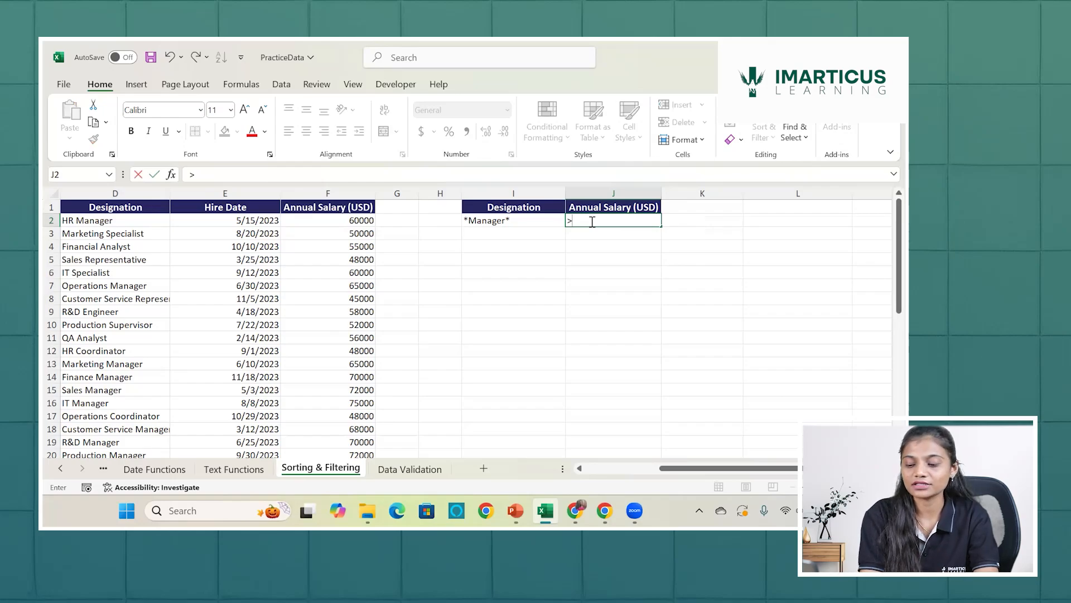
pyautogui.write('50000')
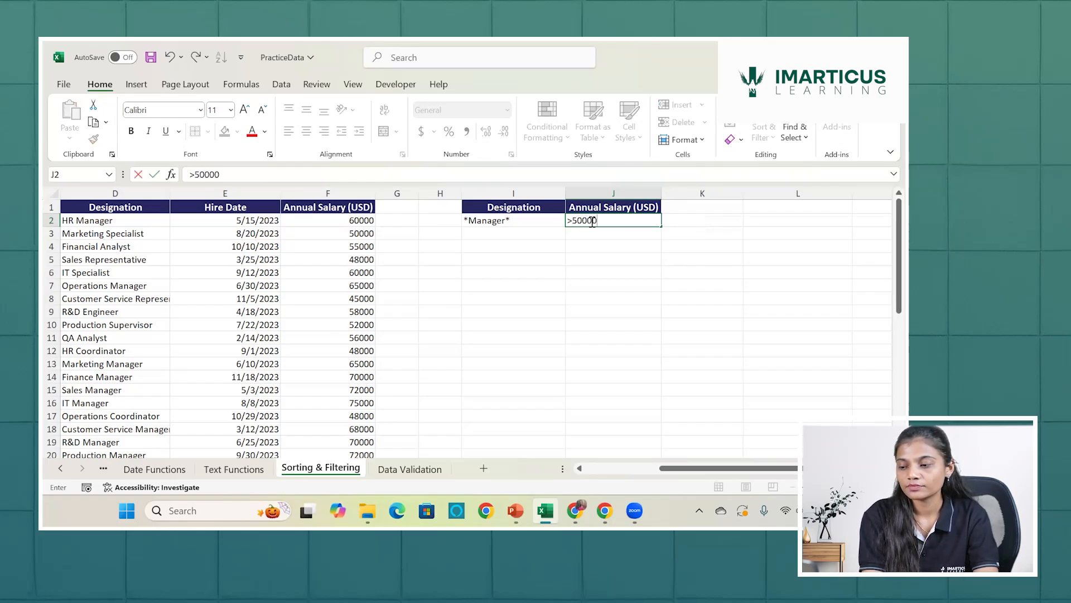
pyautogui.press('Return')
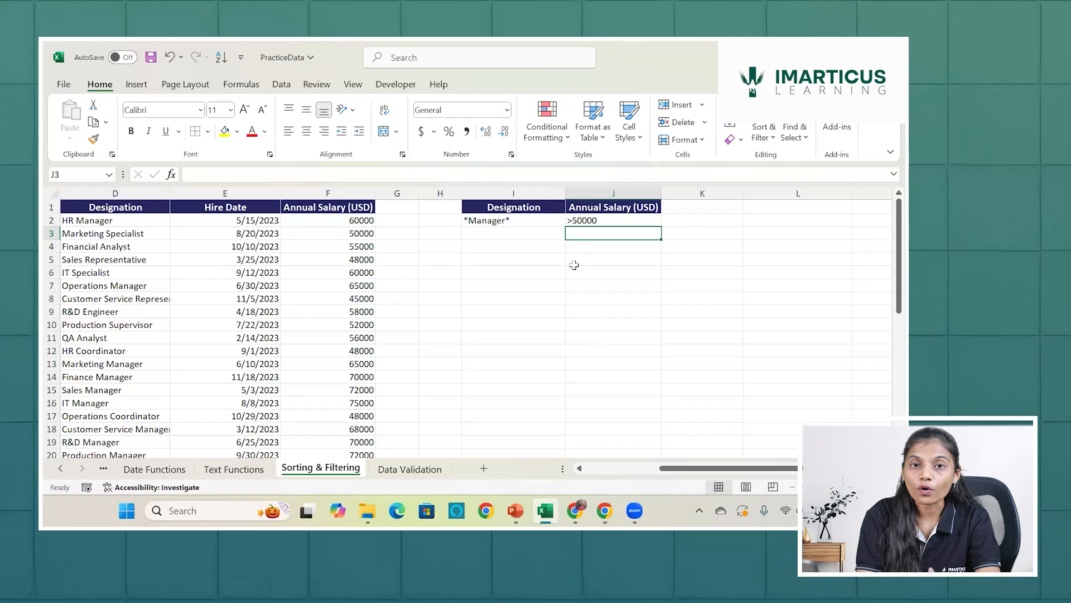
# - Start an Advanced Filter on the employee table with the Copy to another location option
pyautogui.click(517, 250)
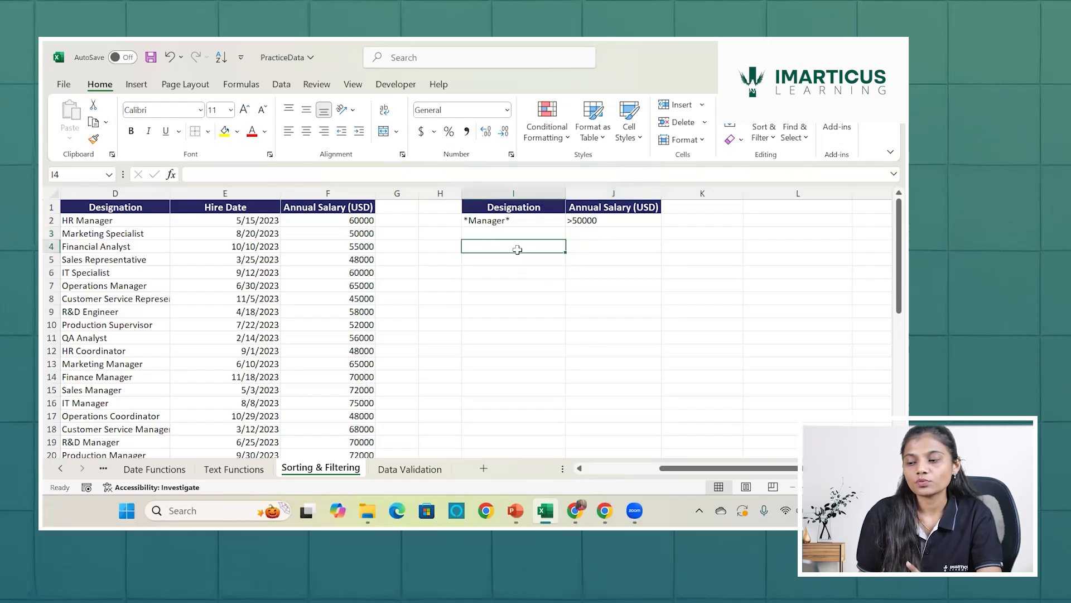
pyautogui.hscroll(-3, 324, 353)
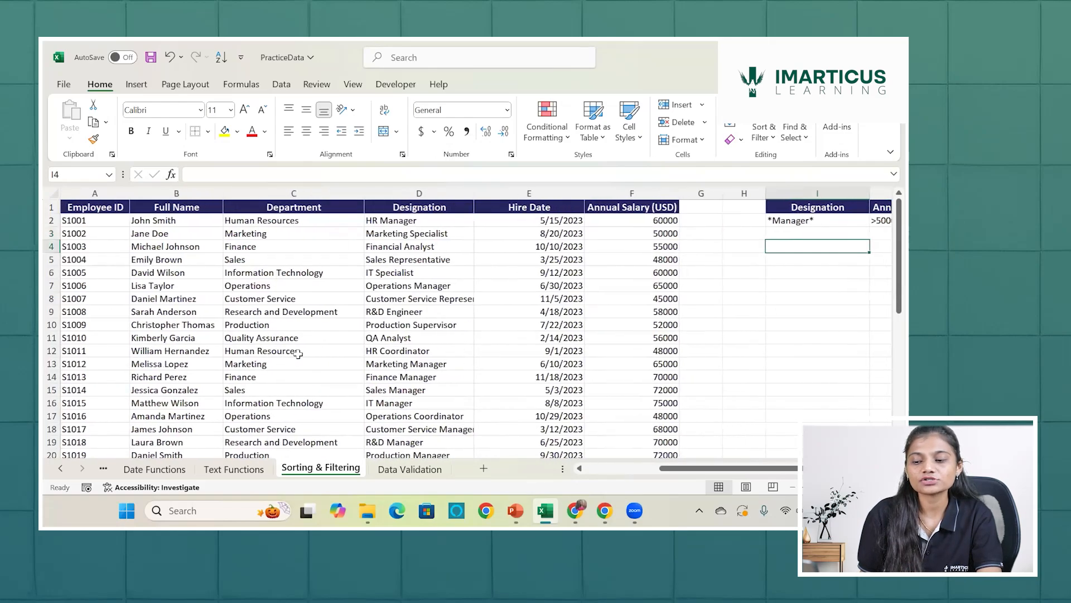
pyautogui.click(299, 354)
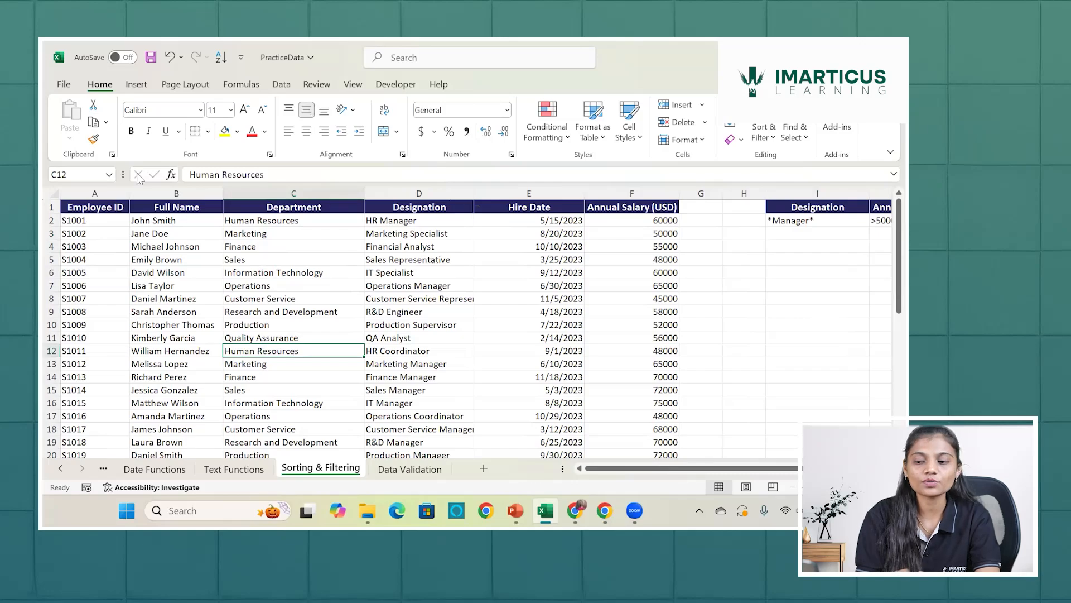
pyautogui.click(292, 85)
pyautogui.click(540, 140)
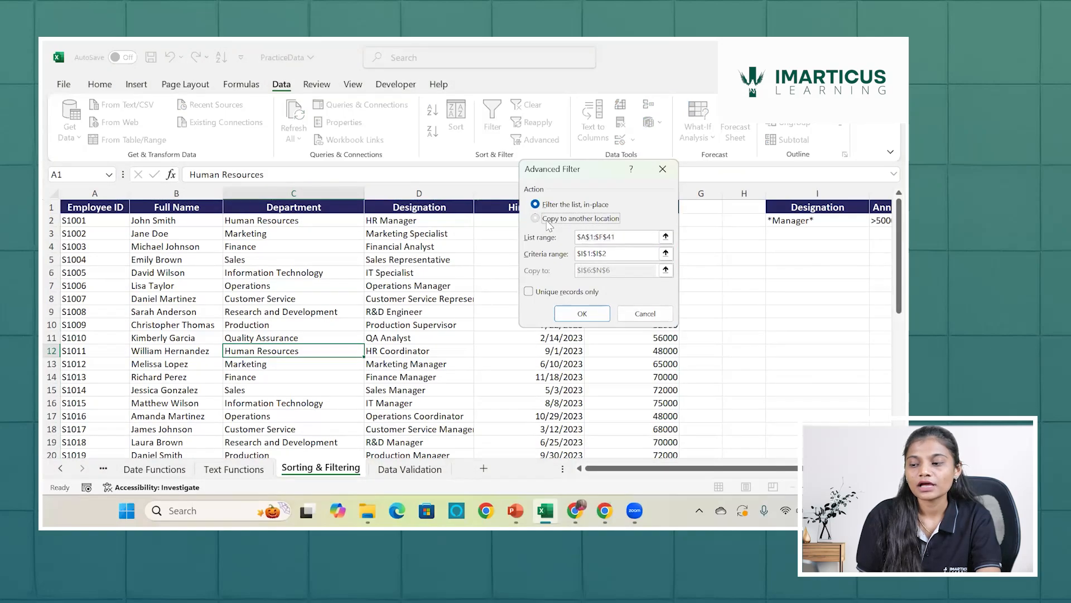
pyautogui.click(546, 221)
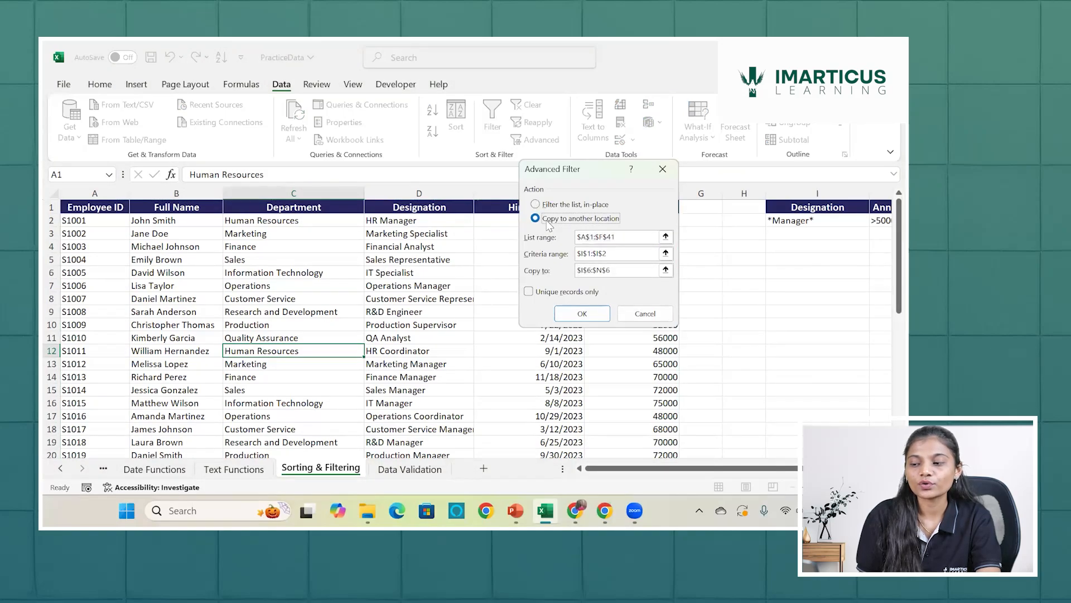
# - Clear the old criteria range and copy-to references in the Advanced Filter, keeping the list range $A$1:$F$41
pyautogui.click(648, 254)
pyautogui.press('BackSpace')
pyautogui.press('BackSpace')
pyautogui.press('BackSpace')
pyautogui.press('BackSpace')
pyautogui.press('BackSpace')
pyautogui.press('BackSpace')
pyautogui.press('BackSpace')
pyautogui.press('BackSpace')
pyautogui.press('BackSpace')
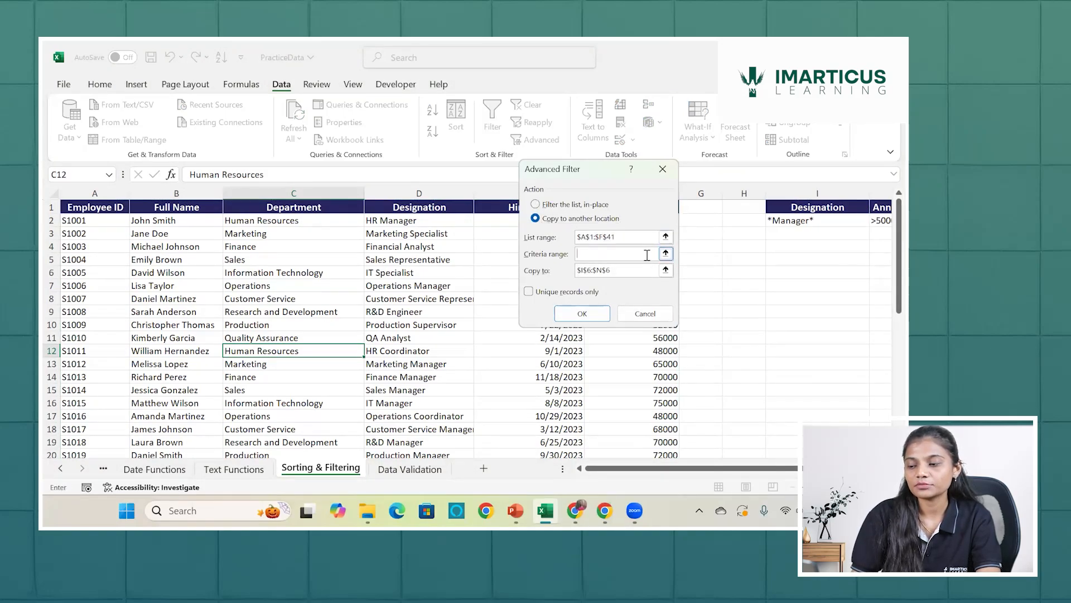
pyautogui.click(647, 270)
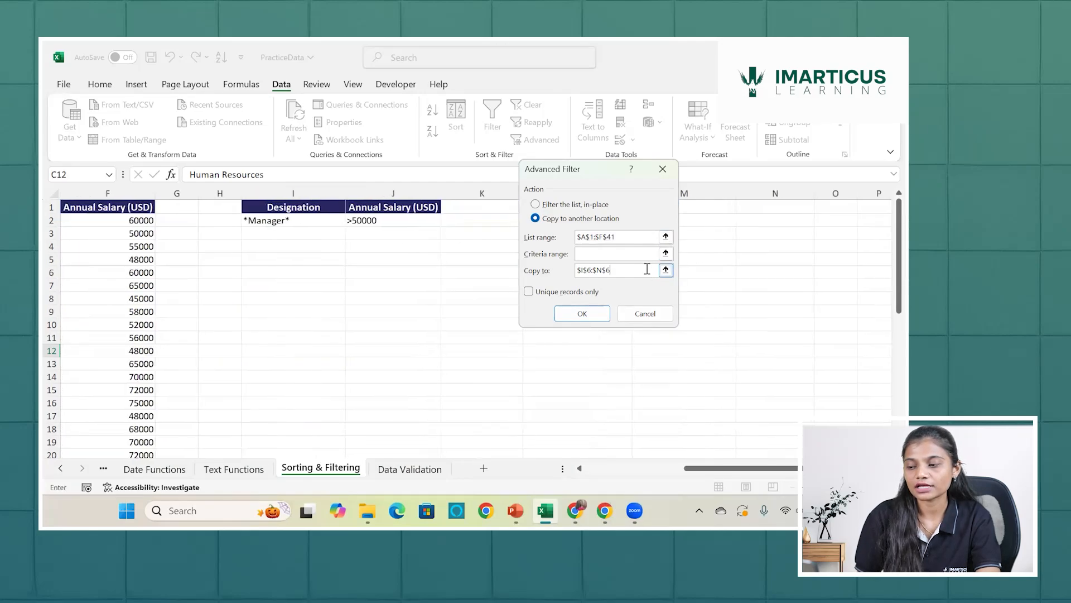
pyautogui.press('BackSpace')
pyautogui.press('BackSpace')
pyautogui.press('BackSpace')
pyautogui.press('BackSpace')
pyautogui.press('BackSpace')
pyautogui.press('BackSpace')
pyautogui.press('BackSpace')
pyautogui.press('BackSpace')
pyautogui.press('BackSpace')
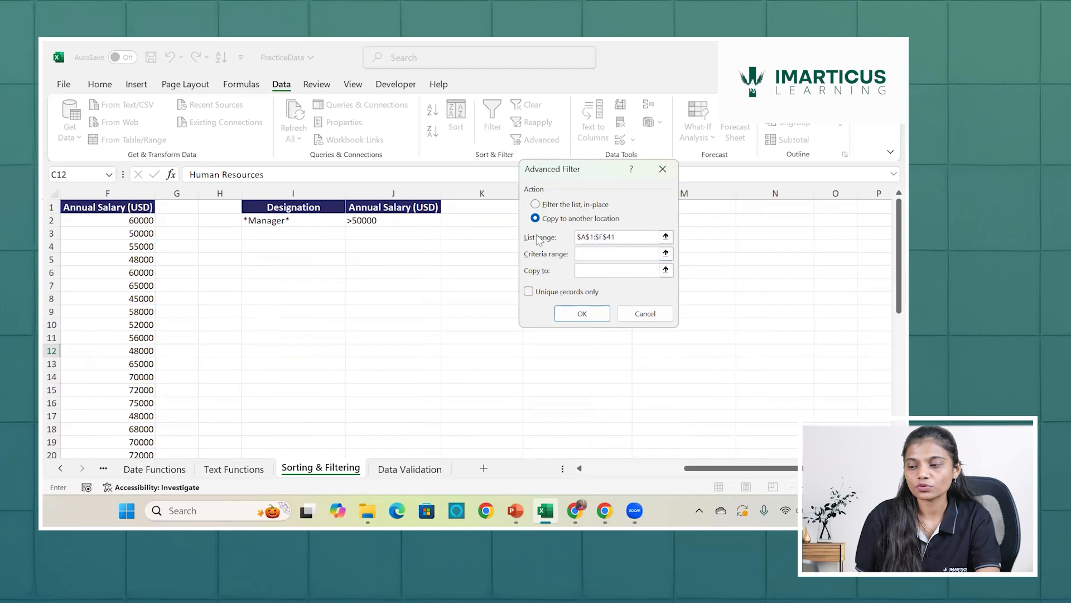
pyautogui.click(633, 240)
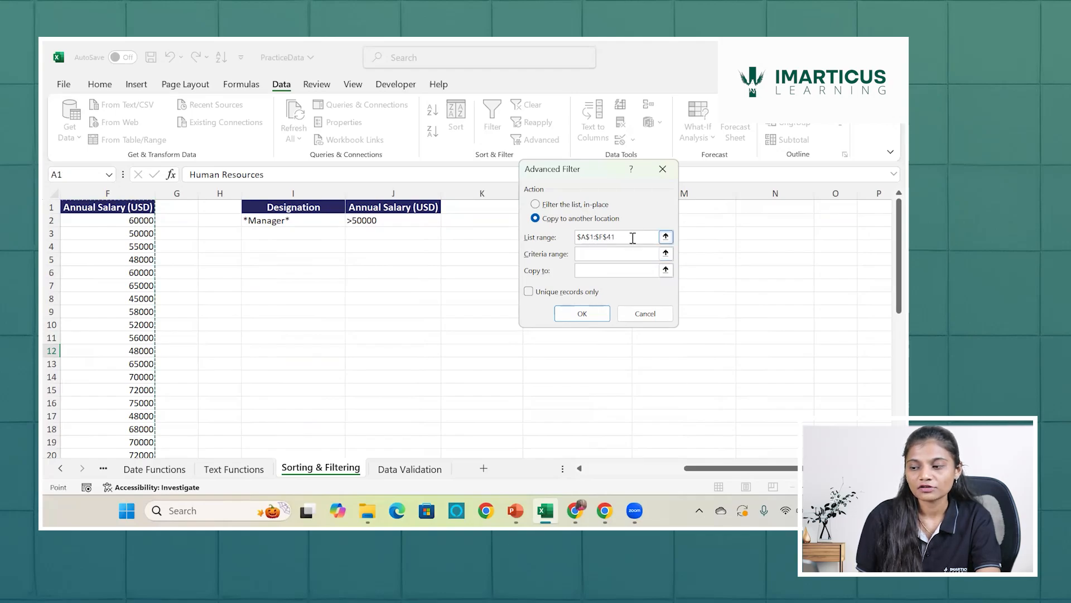
# - Set the Advanced Filter's criteria range to I1:J2, covering the Designation and Annual Salary (USD) criteria
pyautogui.click(592, 254)
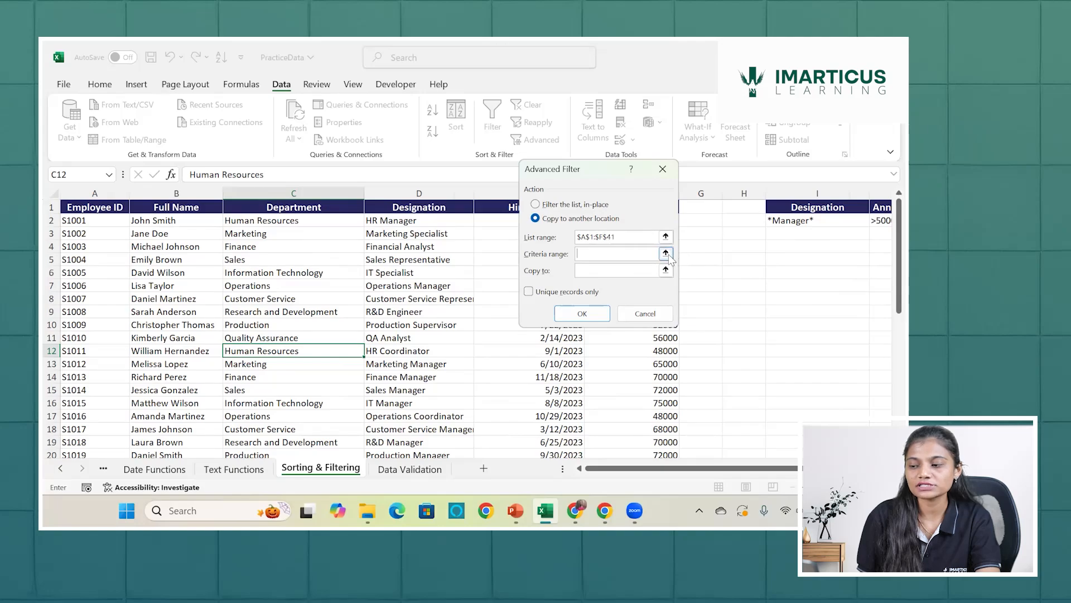
pyautogui.click(666, 254)
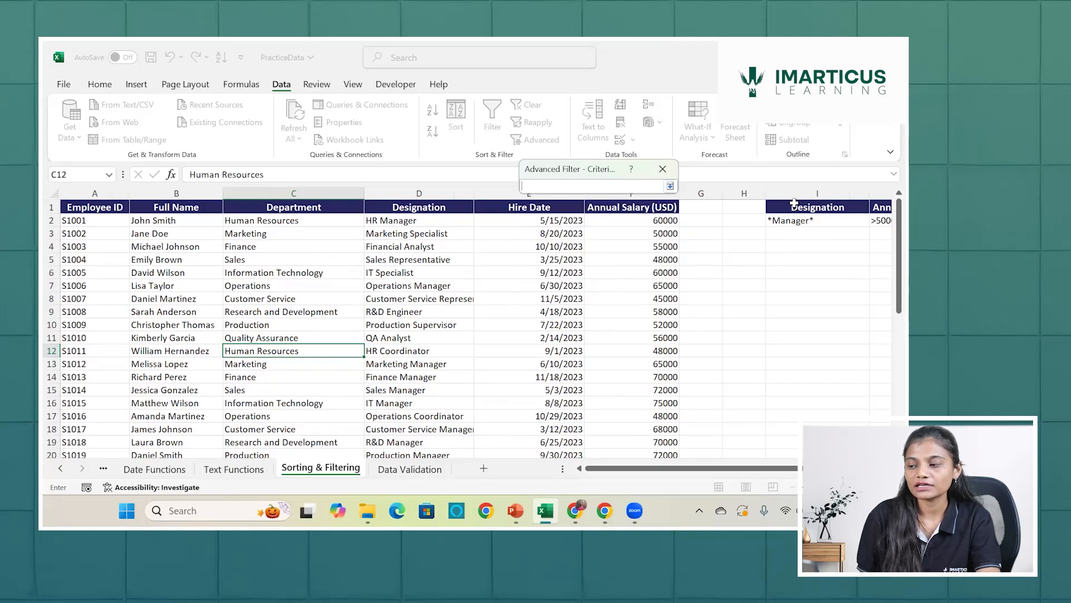
pyautogui.moveTo(800, 207); pyautogui.dragTo(879, 221)
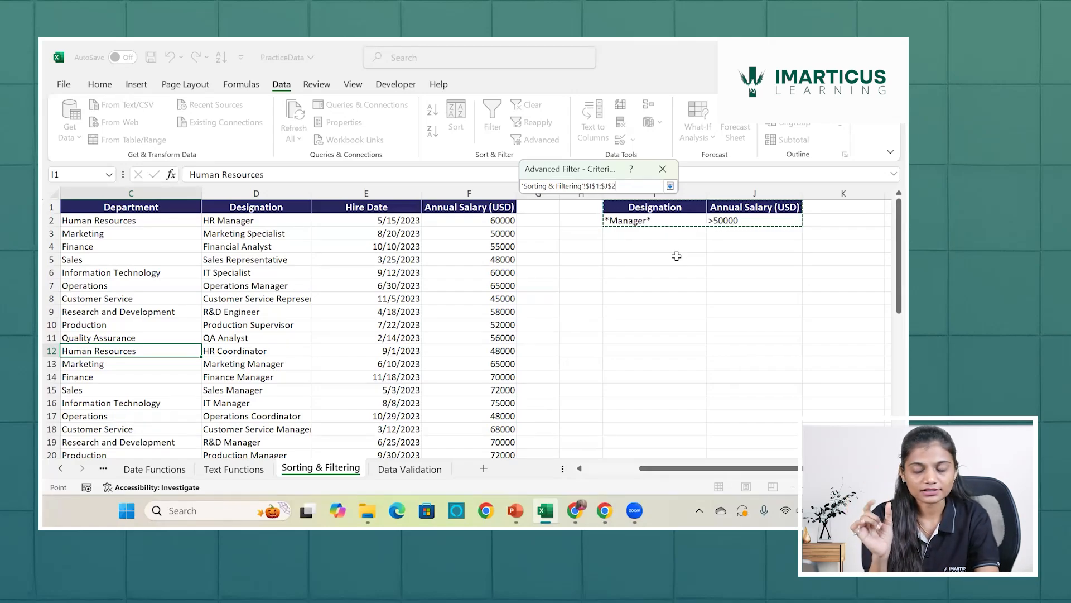
pyautogui.press('Return')
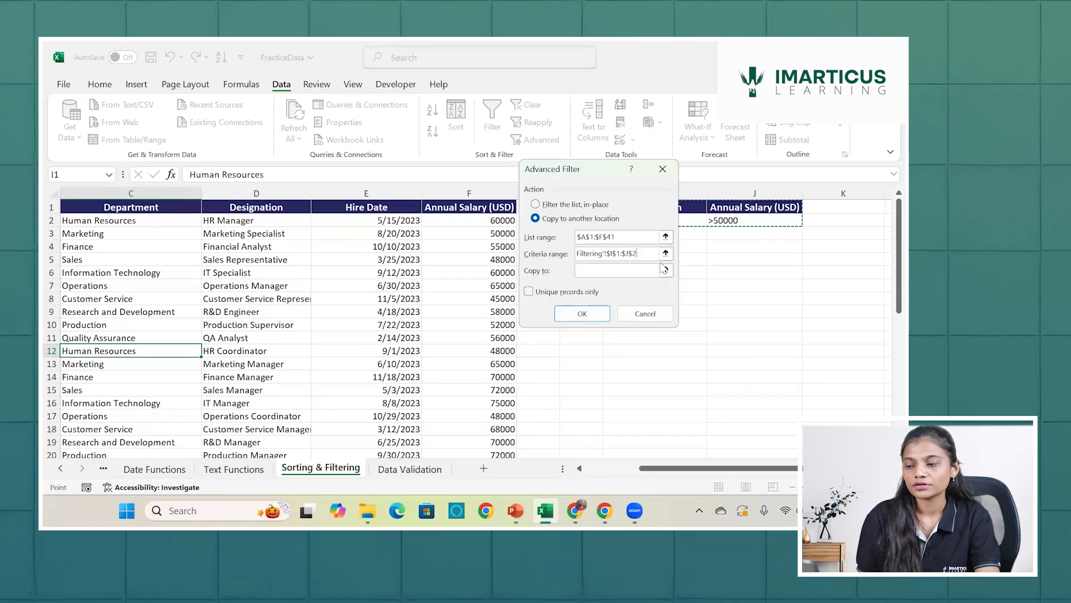
# - Set cell I5 as the copy-to destination and run the Advanced Filter
pyautogui.click(665, 269)
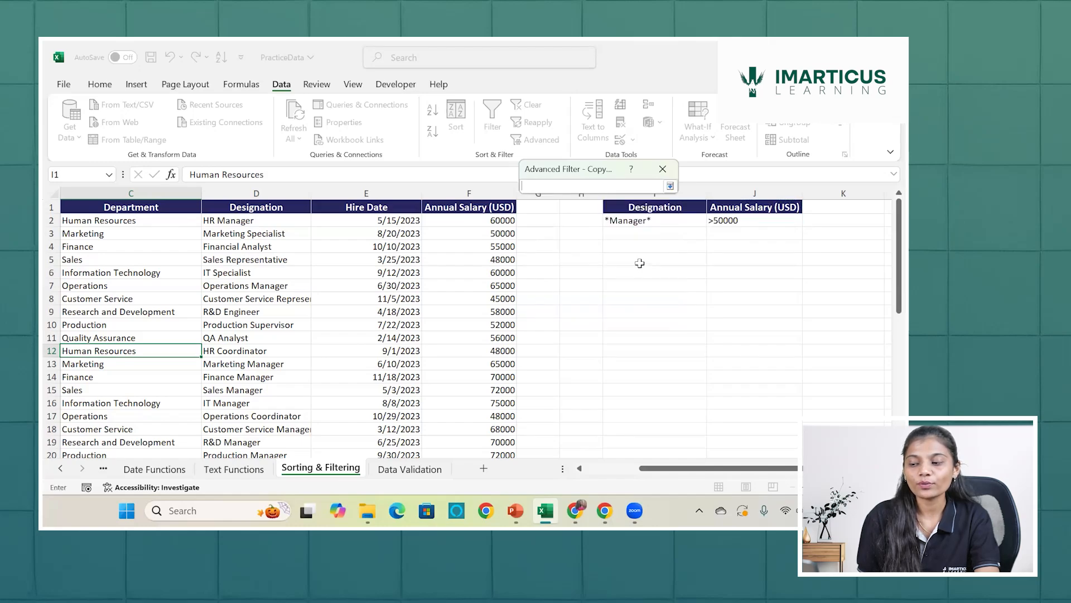
pyautogui.click(640, 261)
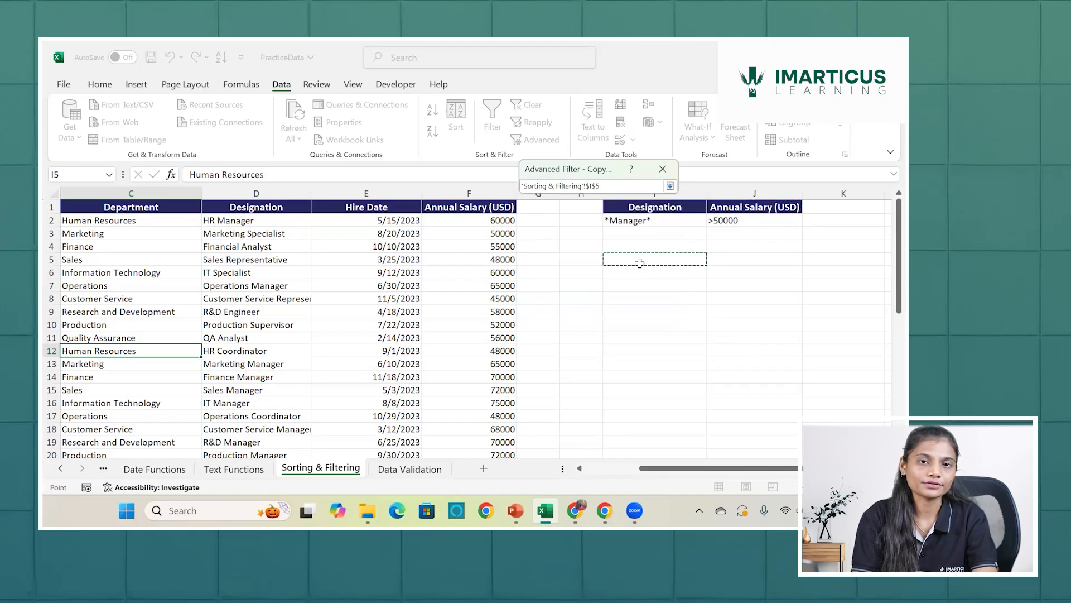
pyautogui.press('Return')
pyautogui.click(596, 311)
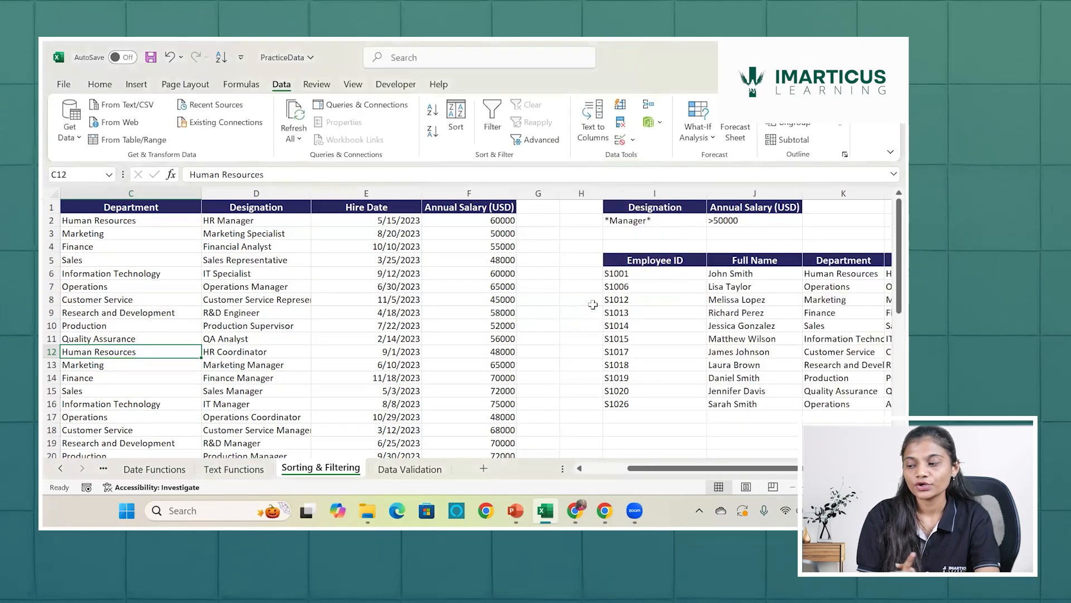
# - Examine the extracted records' designations and annual salaries against the criteria and the source table
pyautogui.hscroll(3, 593, 305)
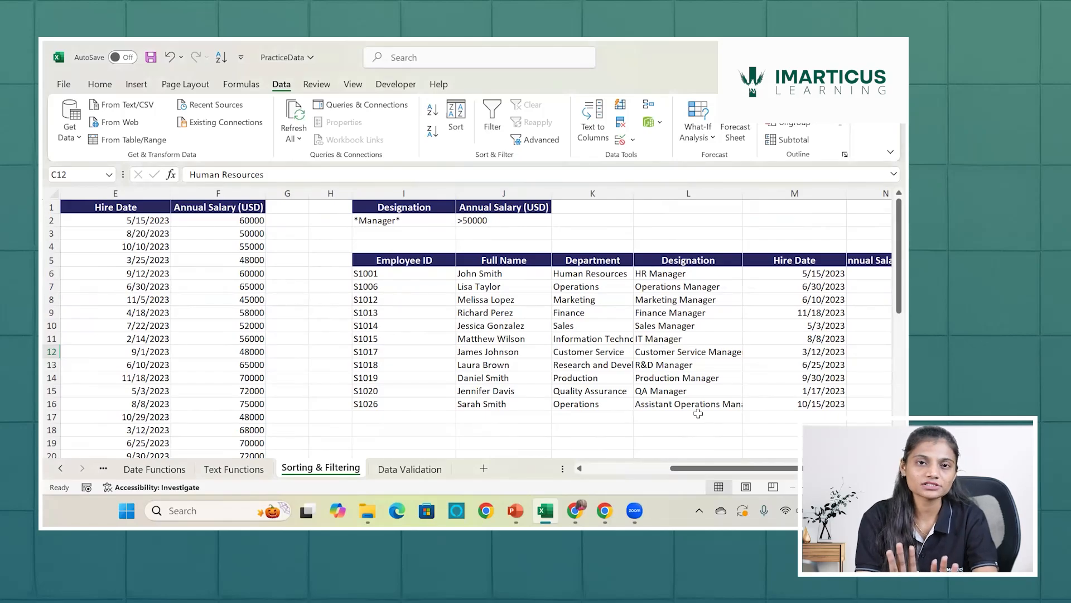
pyautogui.hscroll(3, 699, 390)
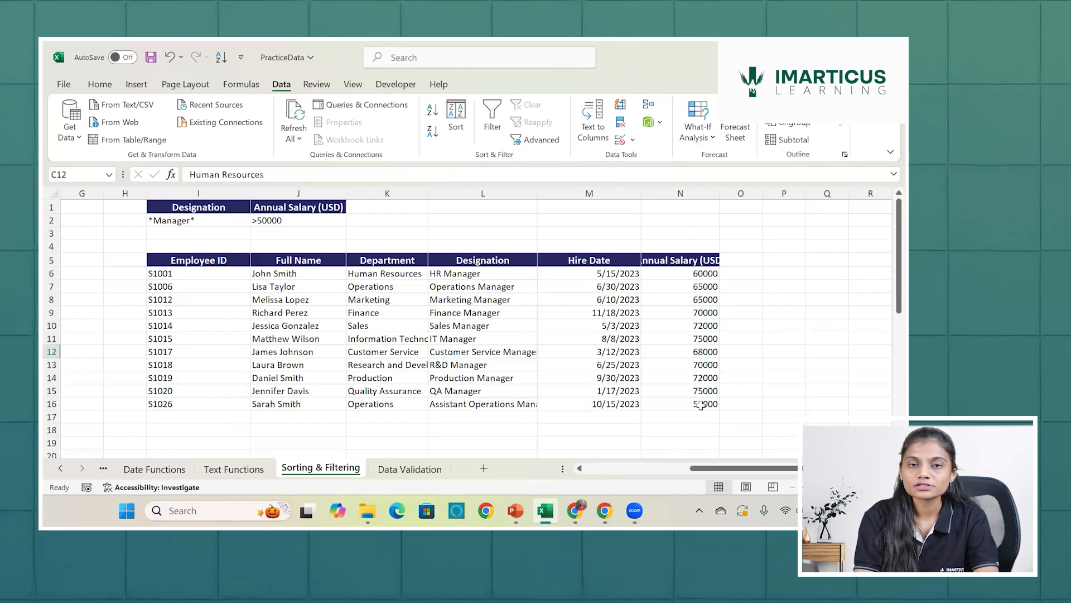
pyautogui.hscroll(-10, 367, 374)
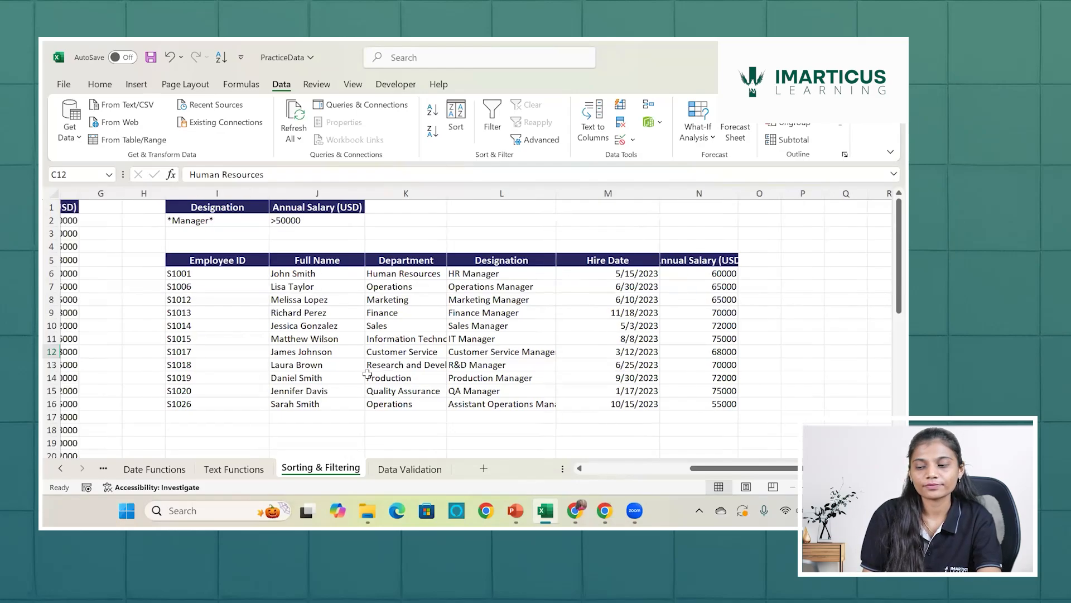
pyautogui.hscroll(-2, 367, 373)
pyautogui.hscroll(5, 571, 325)
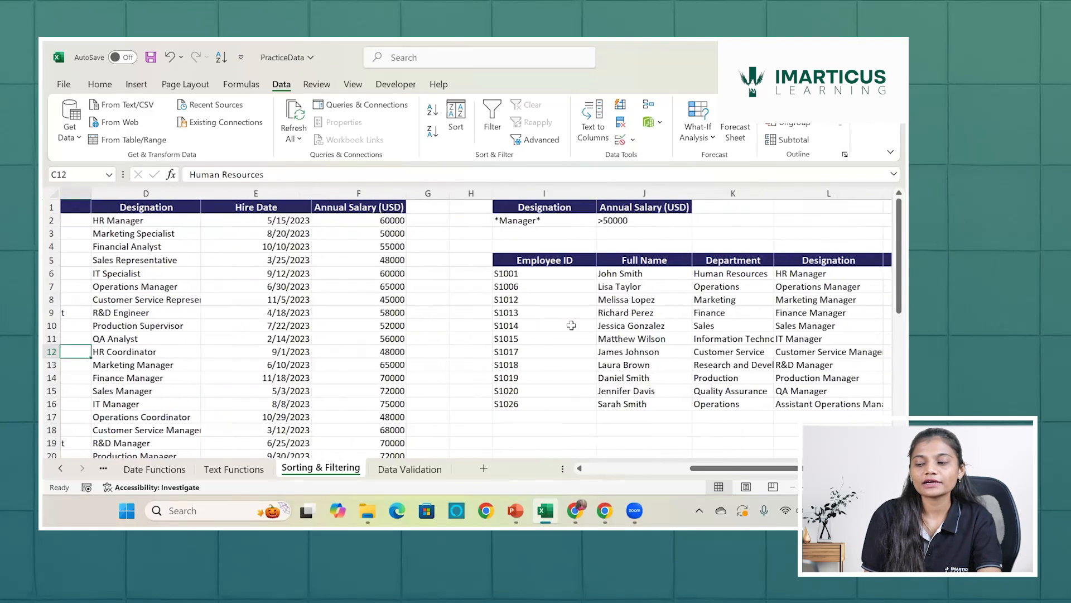
pyautogui.hscroll(5, 571, 325)
pyautogui.click(571, 325)
pyautogui.hscroll(-5, 572, 325)
pyautogui.click(572, 326)
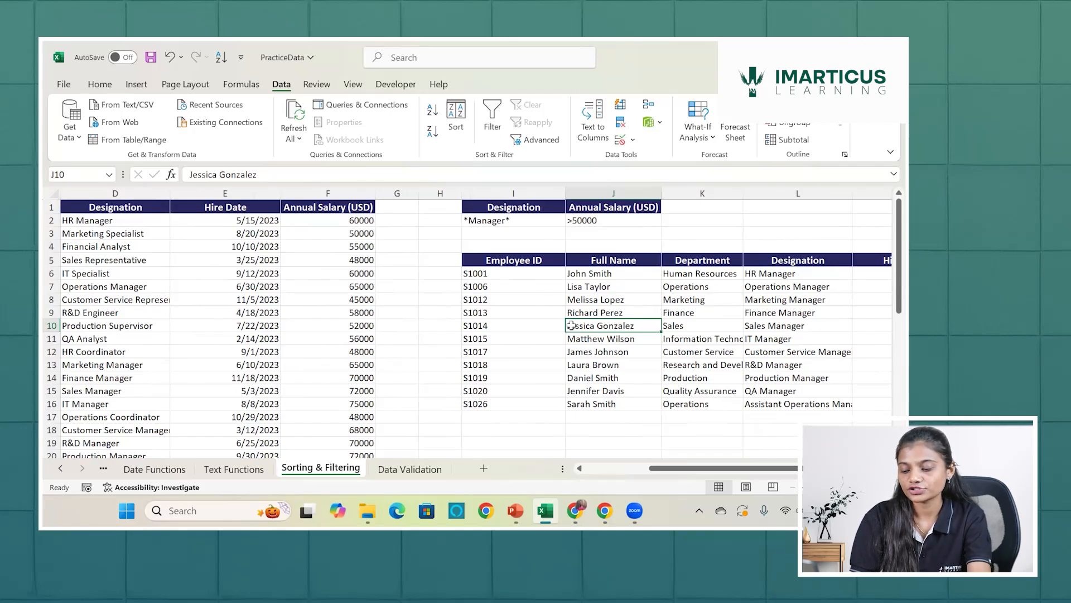
# - Add a blank worksheet between Sorting & Filtering and Data Validation, and return to the Sorting & Filtering sheet
pyautogui.hotkey('shift', 'F11')
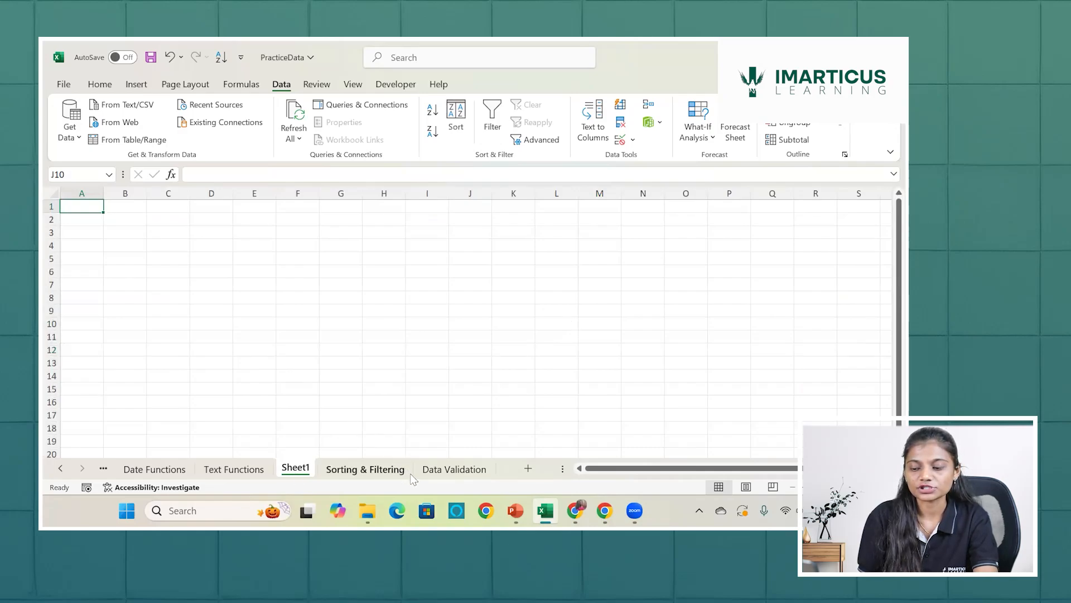
pyautogui.moveTo(310, 470)
pyautogui.mouseDown()
pyautogui.moveTo(335, 443)
pyautogui.moveTo(417, 468)
pyautogui.mouseUp()
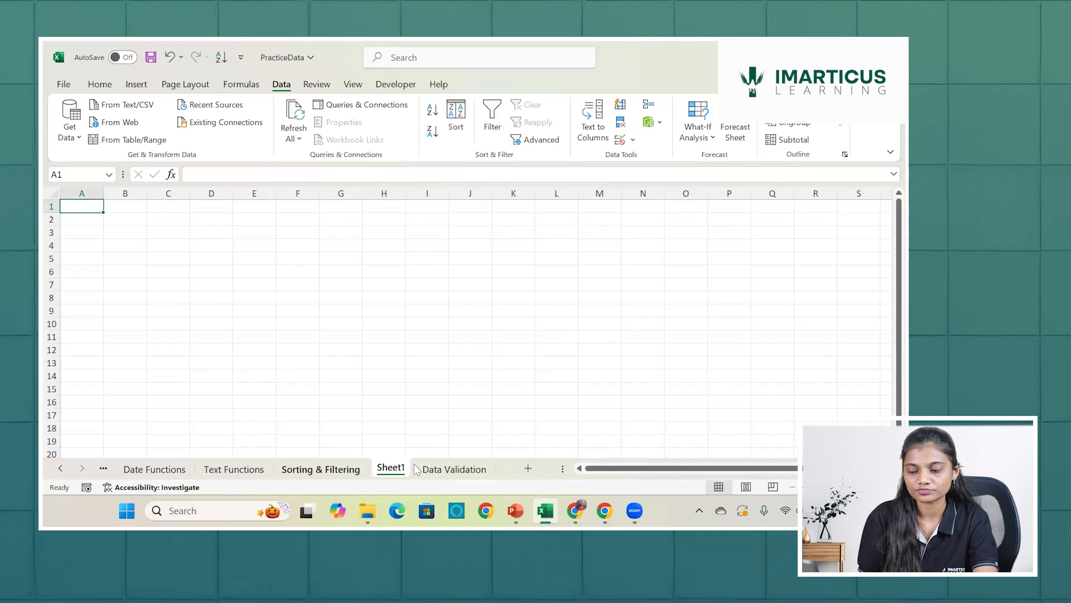
pyautogui.click(311, 470)
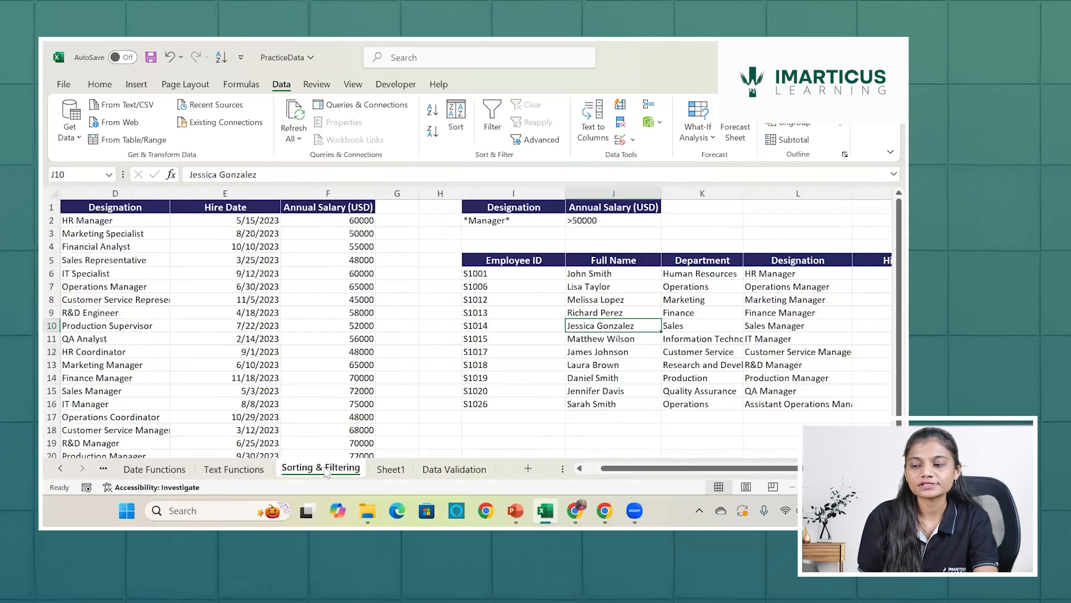
pyautogui.click(391, 467)
pyautogui.click(321, 469)
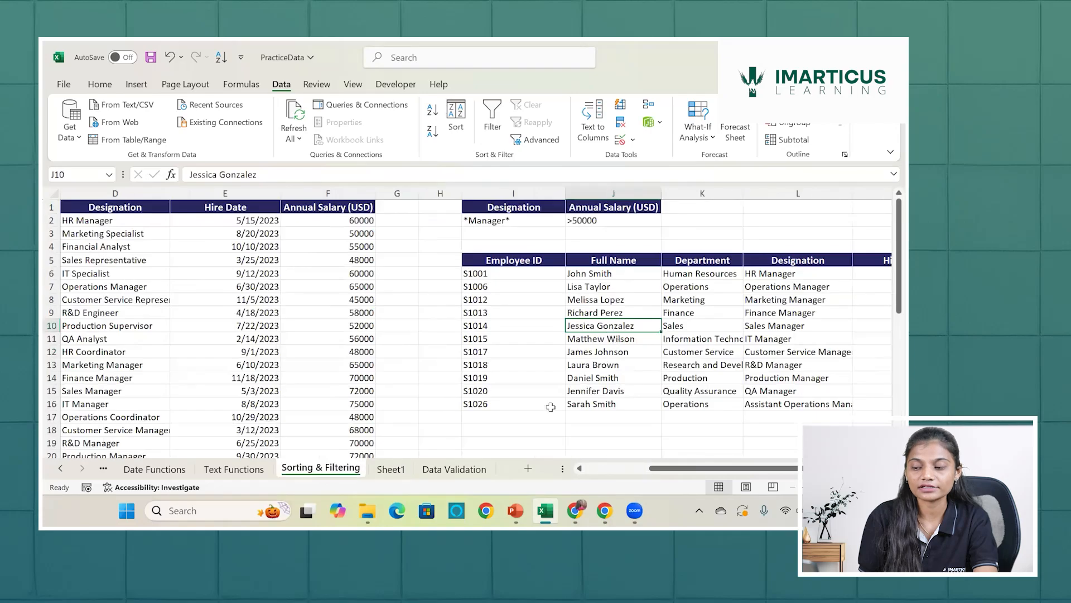